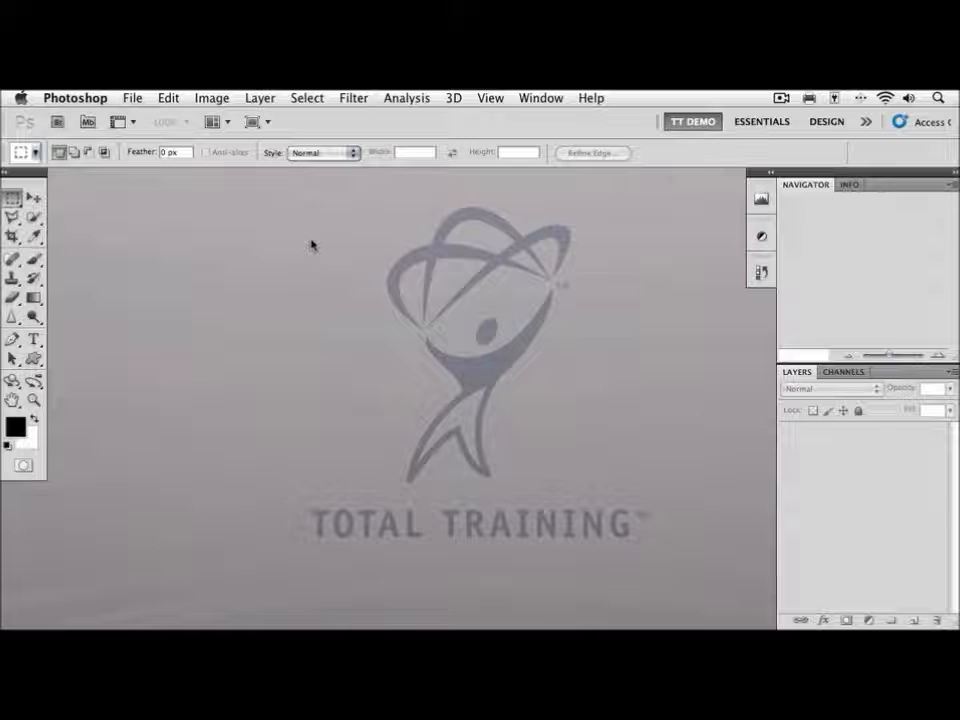
Step: Open newtype.tif from the Chapter 07 folder and activate the Horizontal Type tool
key("super+o")
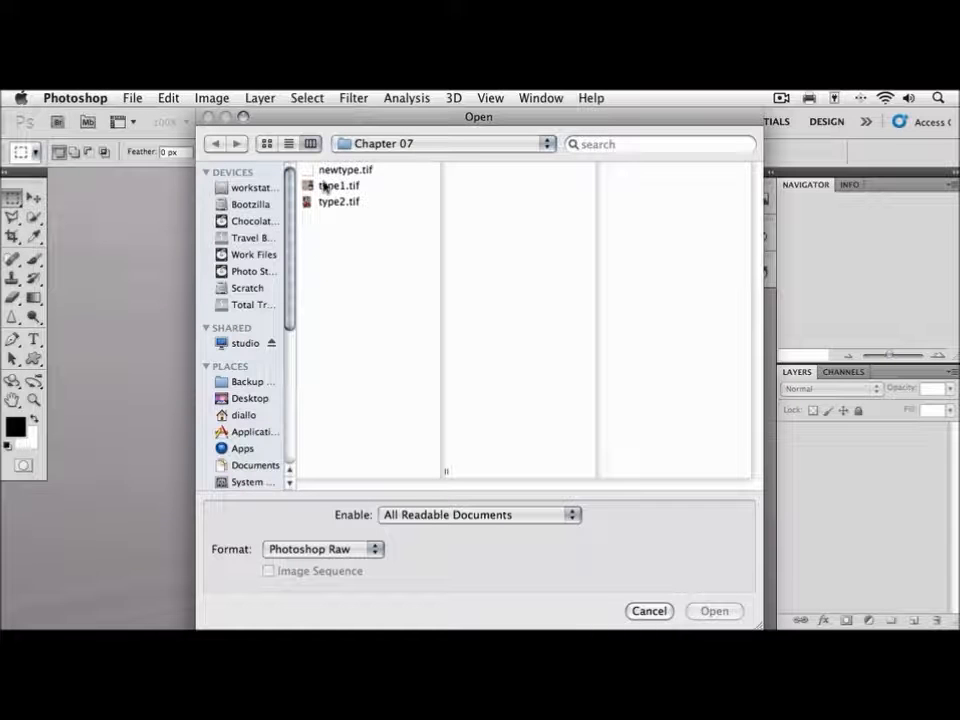
double_click(309, 169)
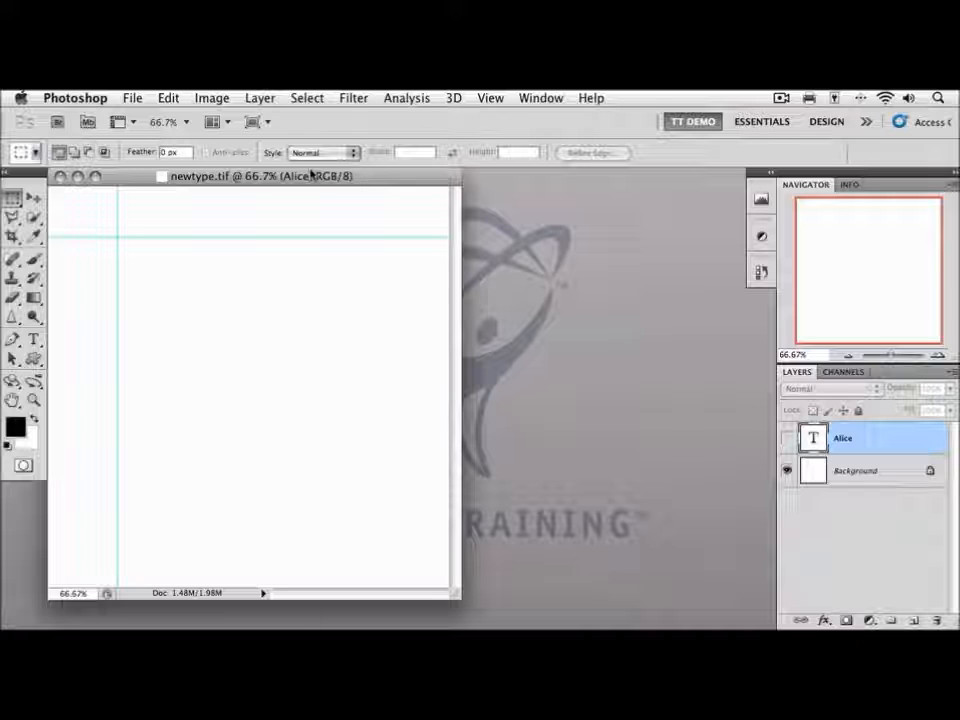
left_click(33, 341)
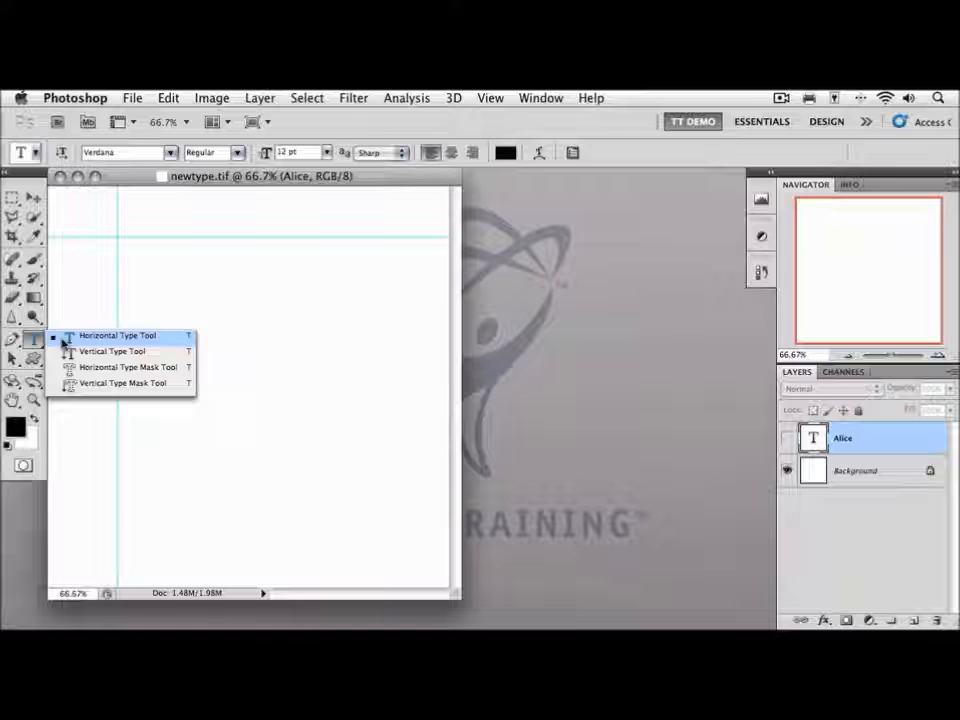
left_click(62, 342)
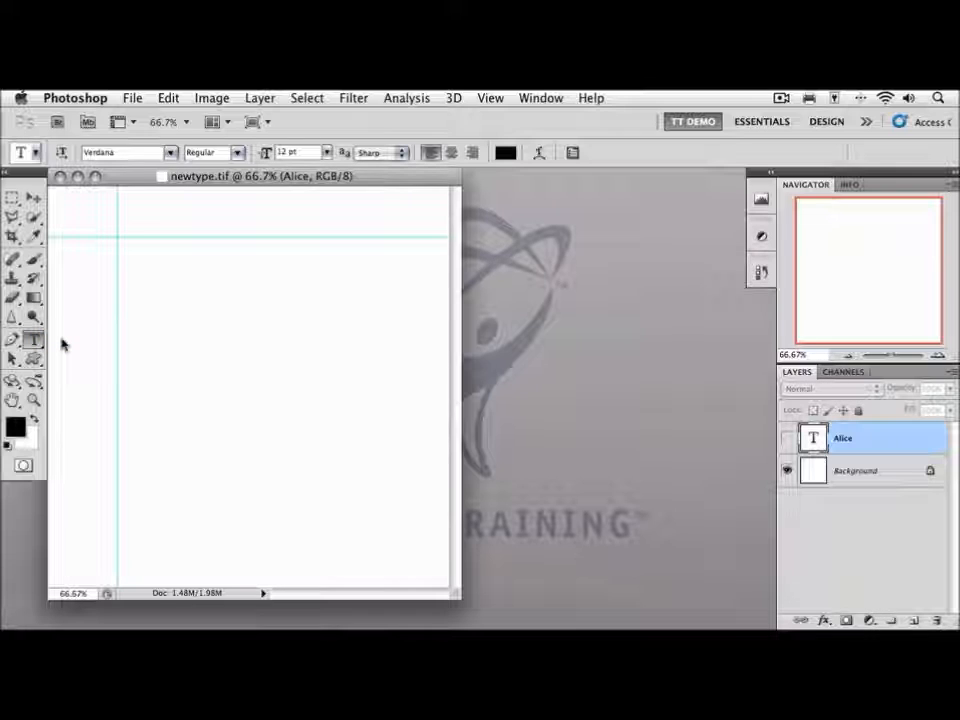
Step: Look through the available font families and styles, and set the type size to 60 pt
left_click(171, 155)
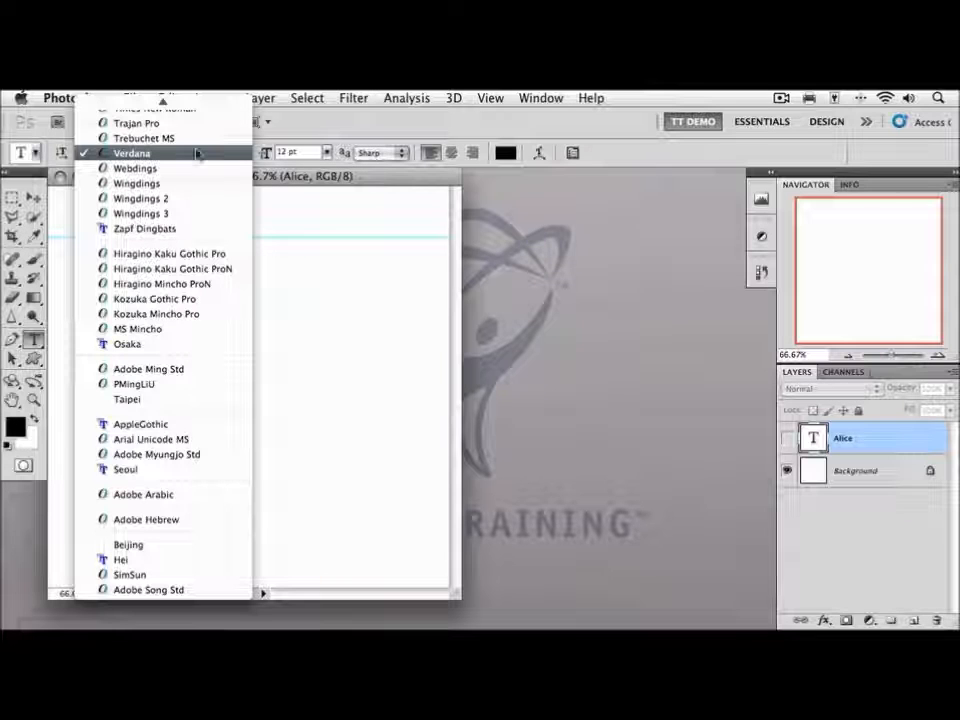
left_click(266, 146)
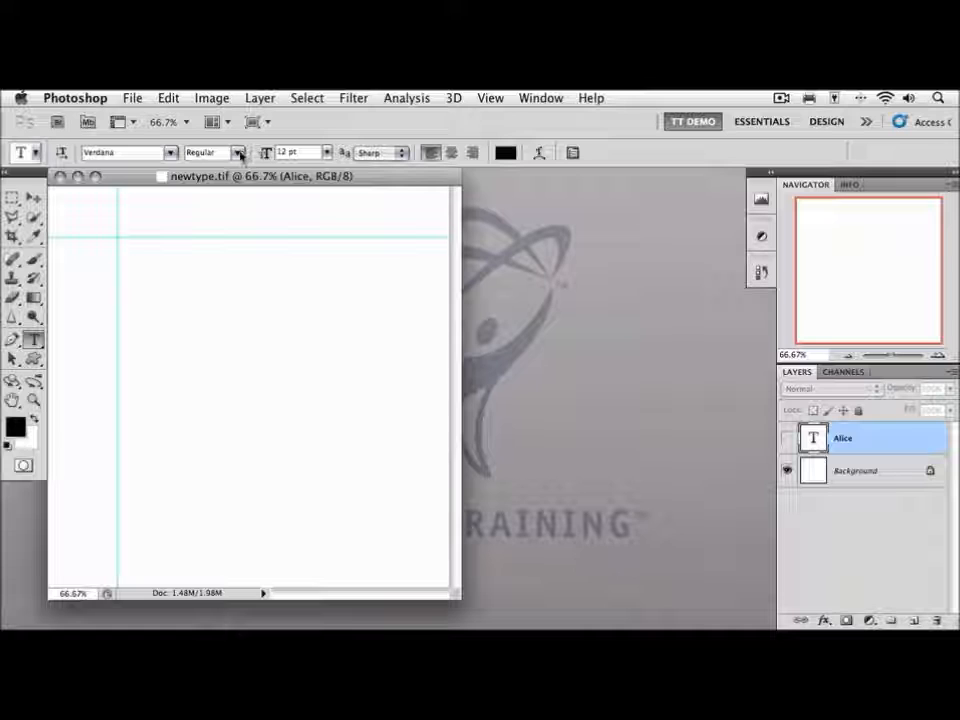
left_click(241, 153)
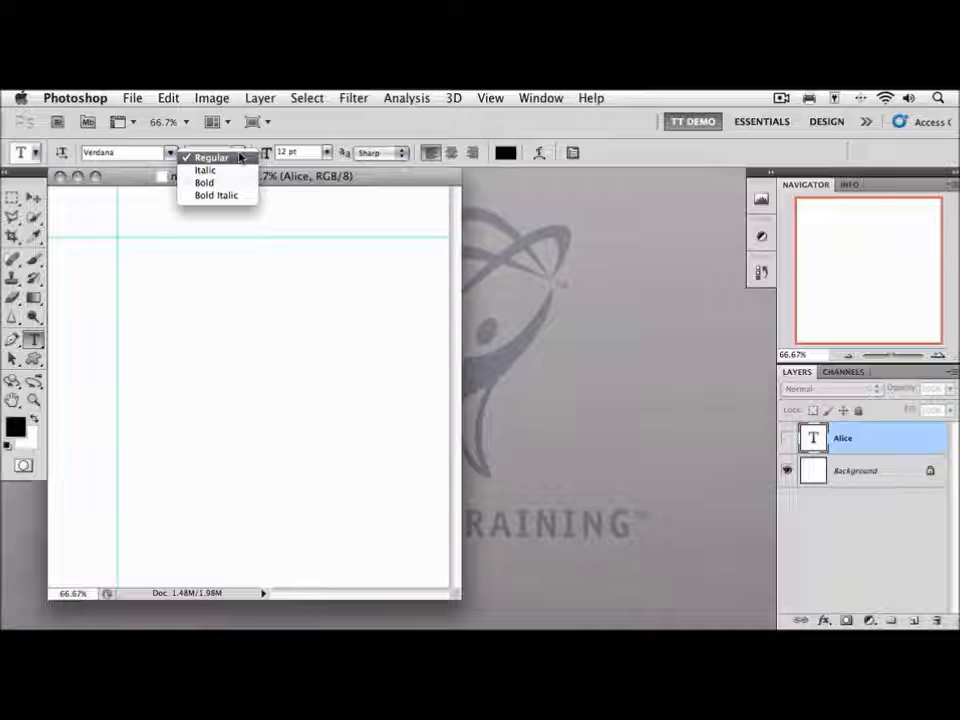
left_click(255, 147)
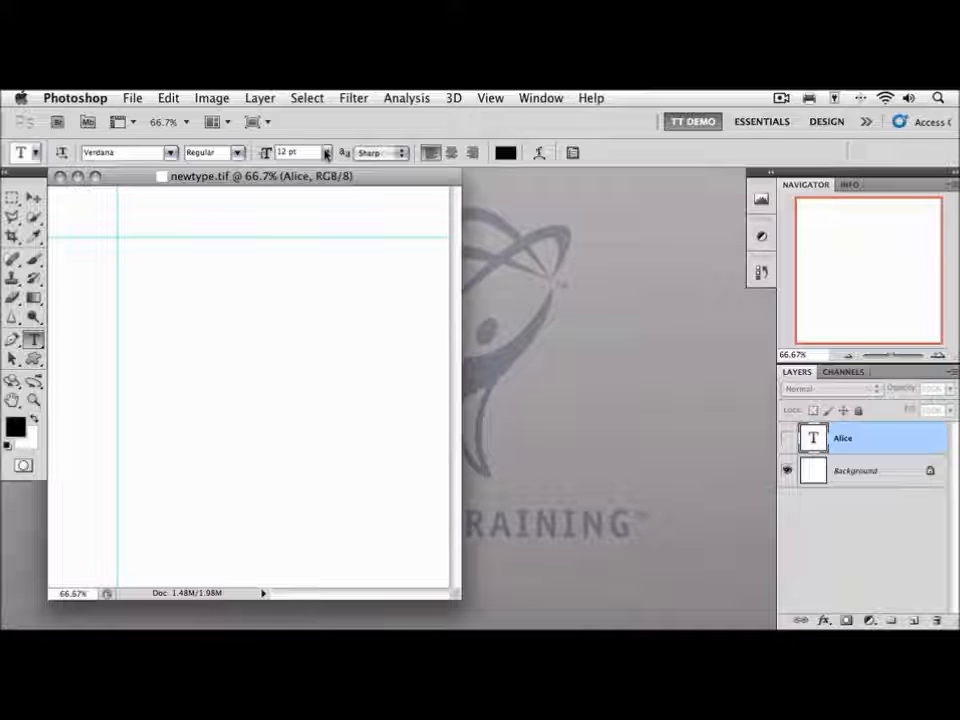
left_click(326, 153)
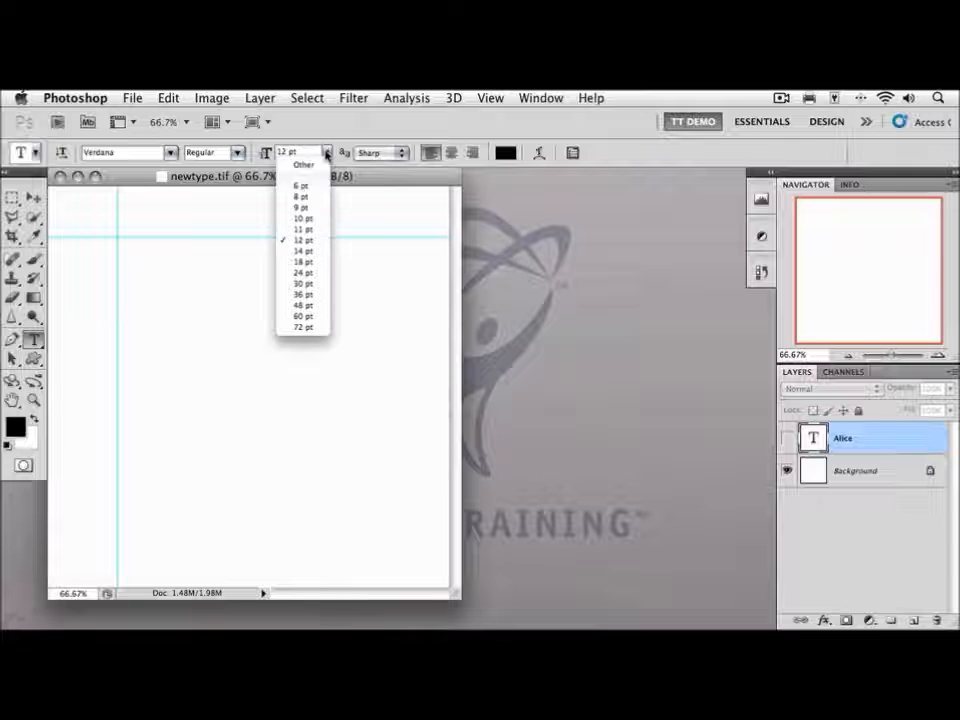
left_click(300, 317)
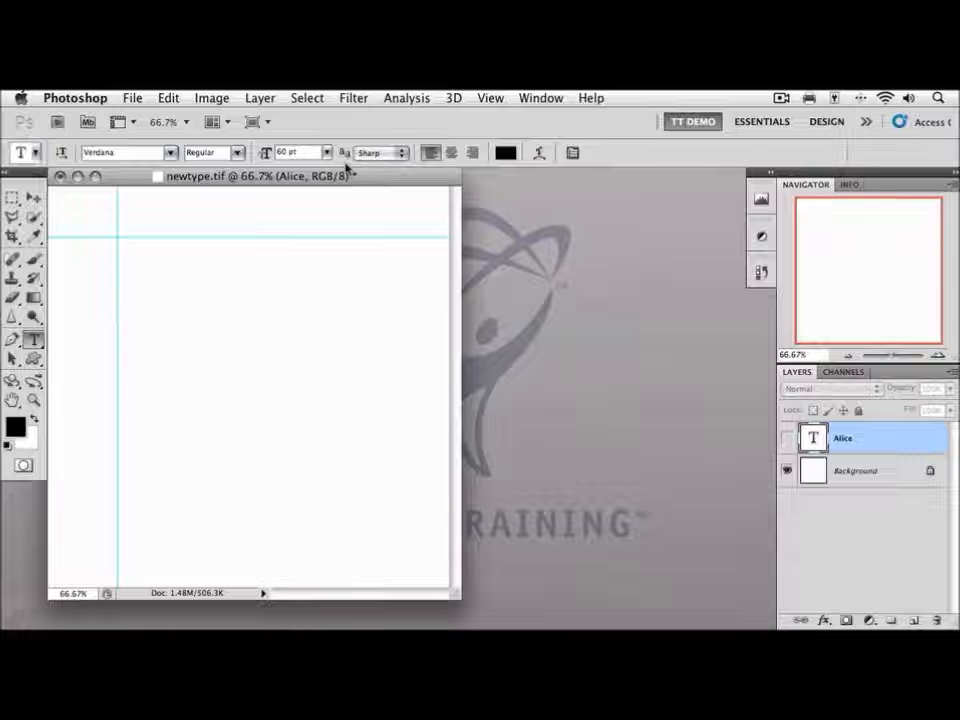
Step: Add a line of point text reading "Photoshop" in the upper middle of the canvas and commit it
key("super+minus")
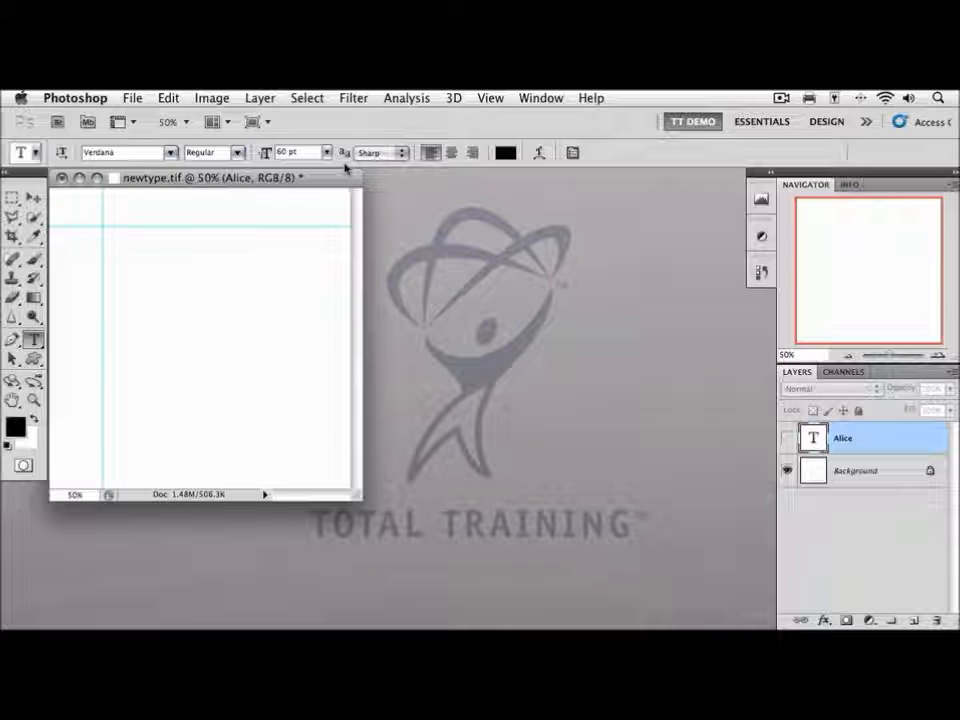
left_click(151, 276)
type("Photoshop")
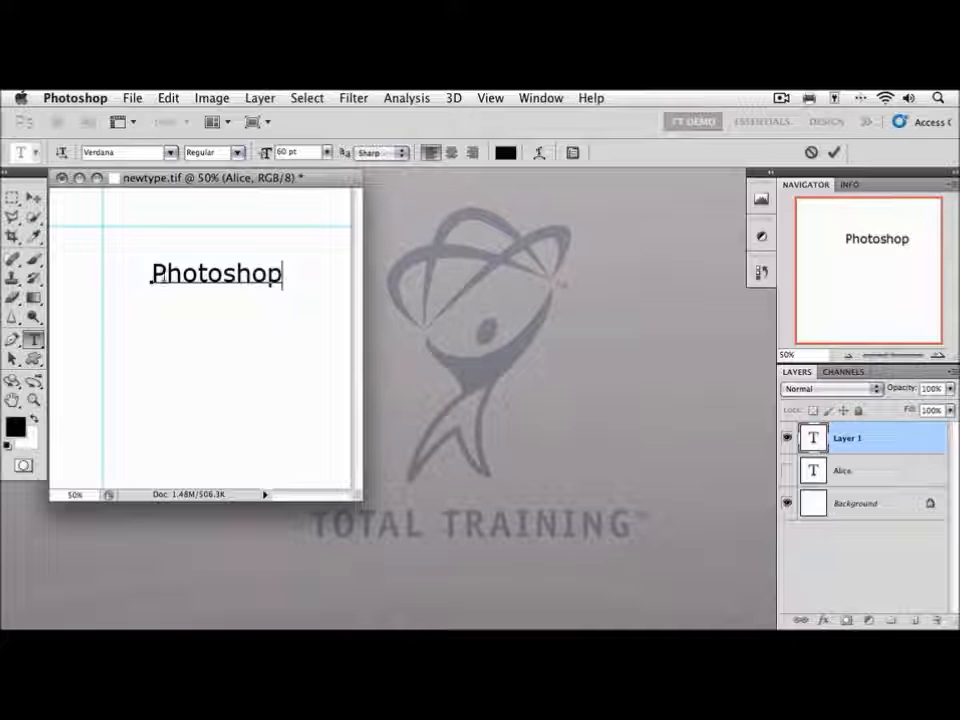
left_click(836, 153)
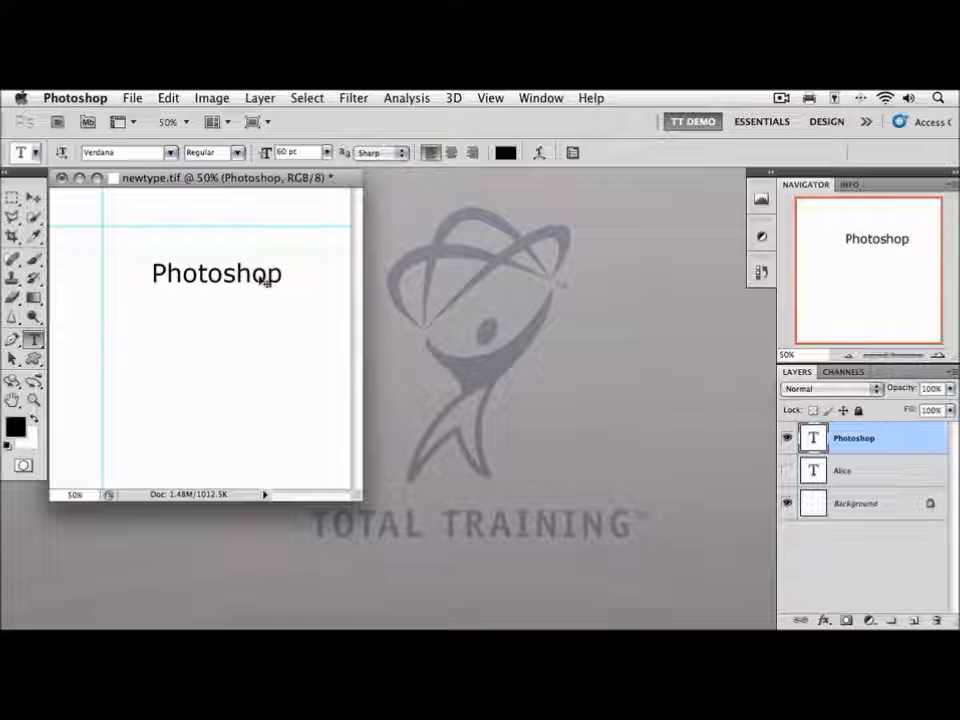
Step: Move the Photoshop text up beside the vertical guide and extend its wording to "Photoshop CS5"
left_click_drag(263, 282, 217, 263)
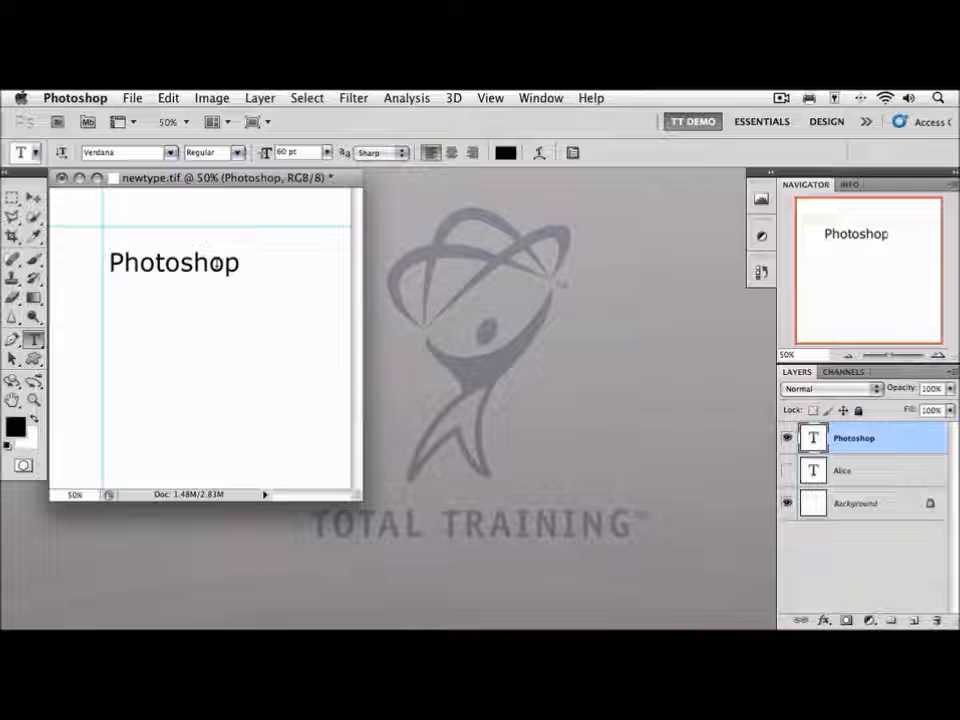
left_click(224, 263)
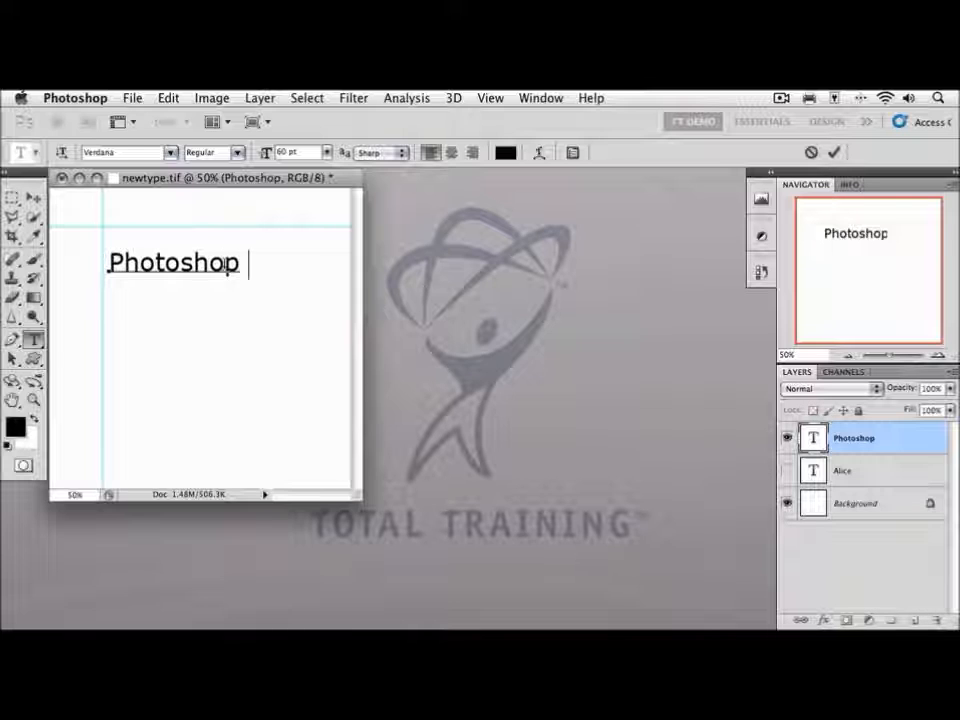
type("CS5")
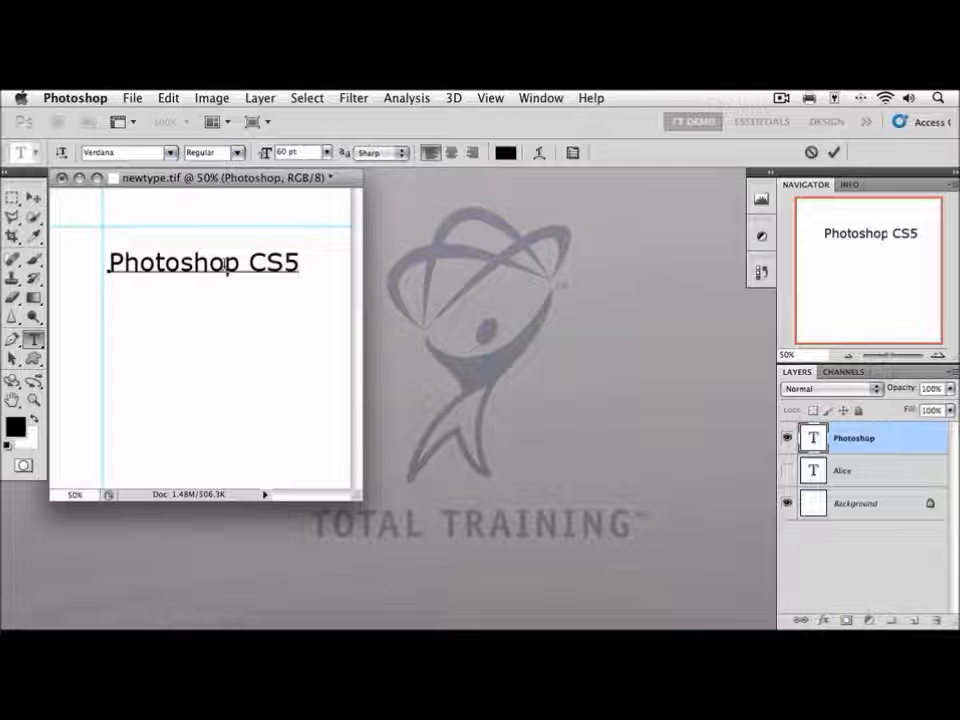
key("super+Return")
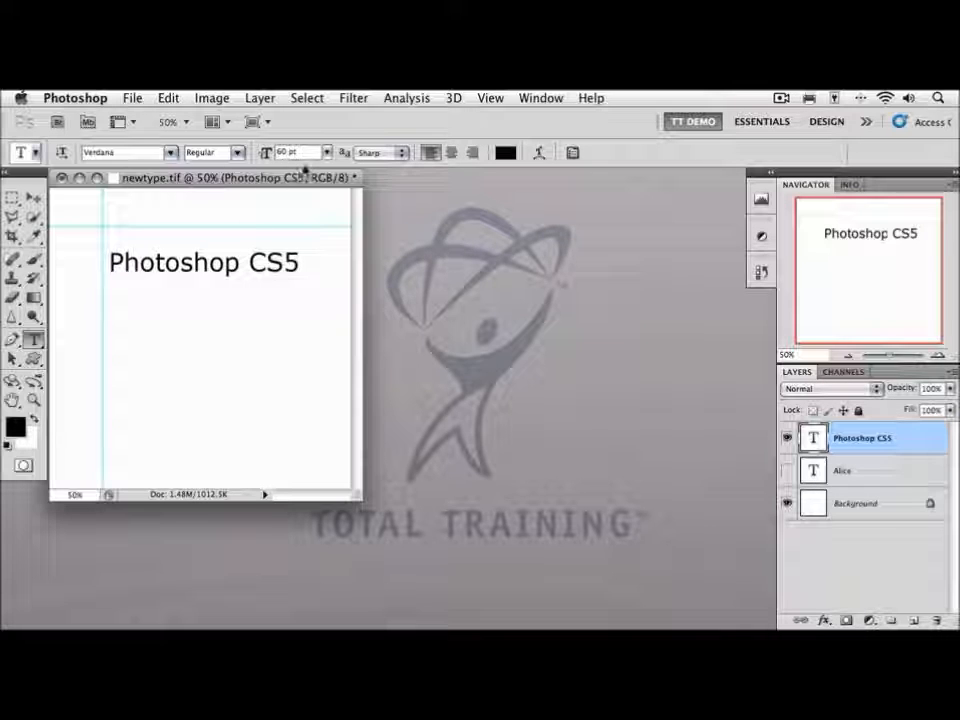
Step: Set the Photoshop CS5 text to 48 pt, and scale it freehand with its bounding box to about 50.28 pt
left_click(327, 152)
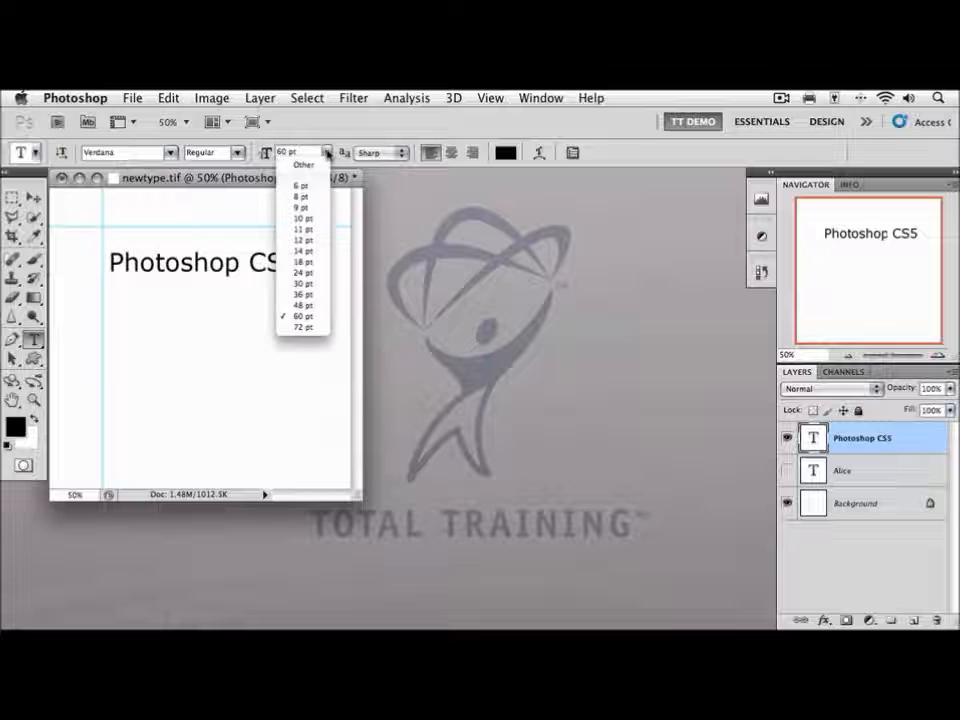
left_click(302, 305)
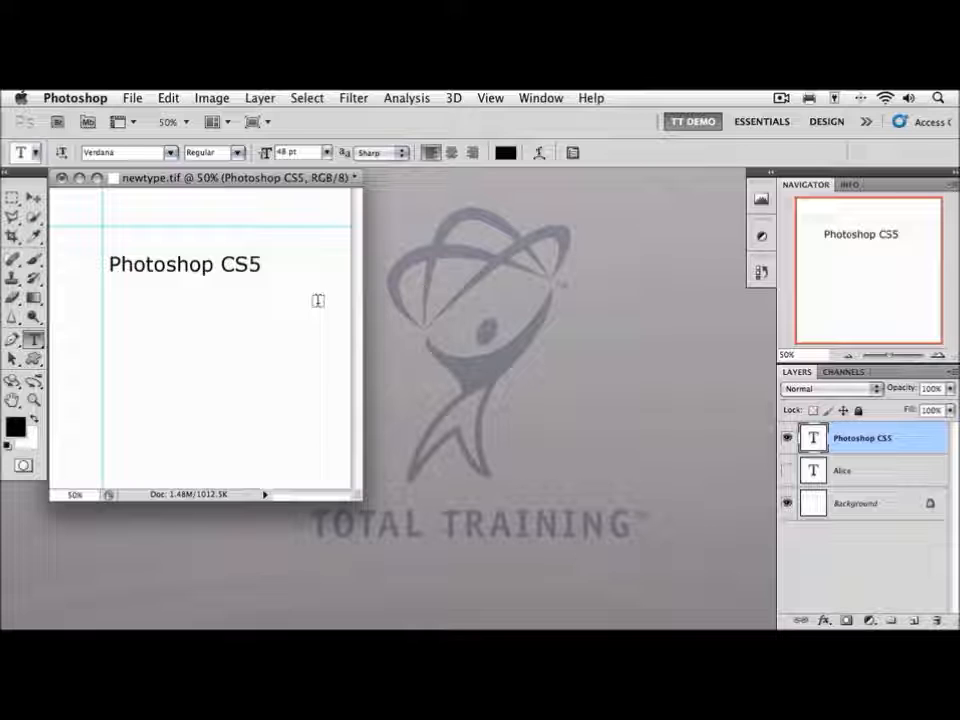
left_click(248, 264)
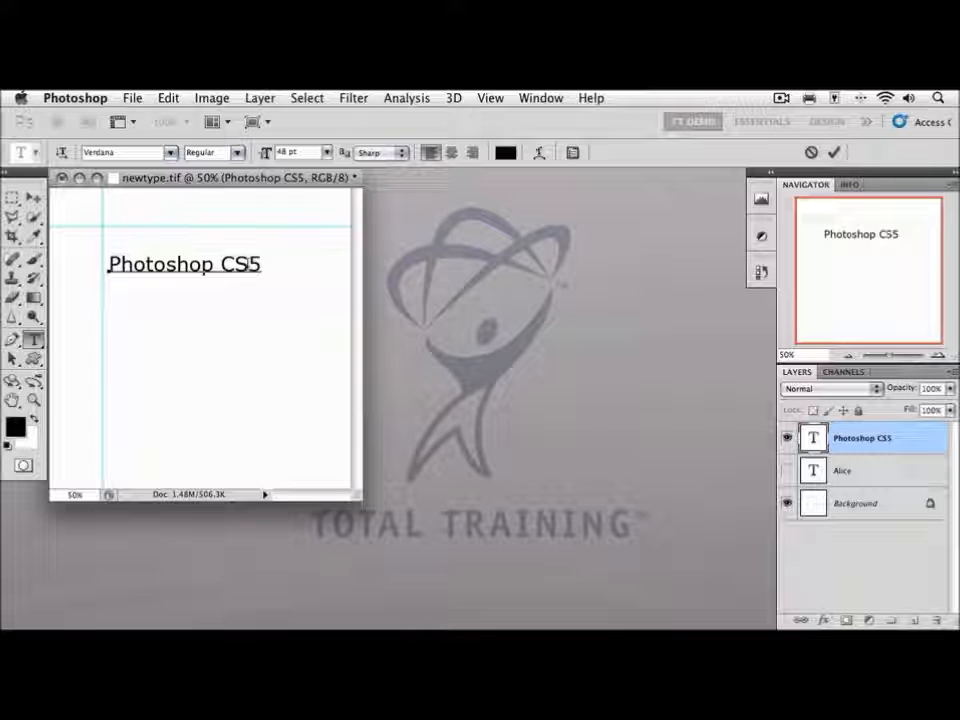
key("super")
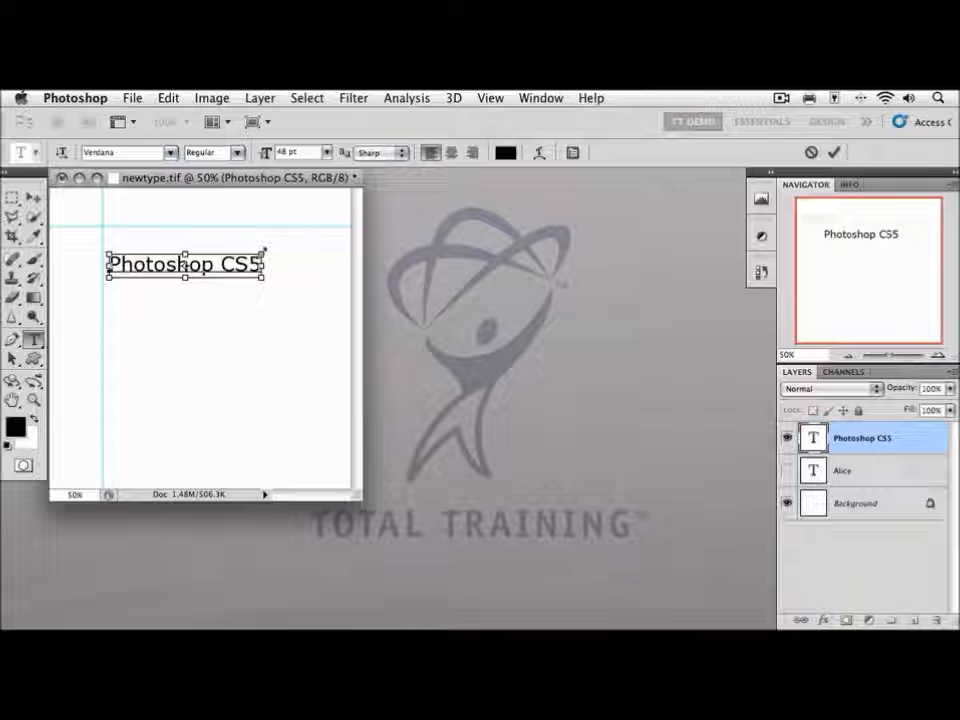
mouse_move(263, 250)
left_mouse_down()
mouse_move(339, 219)
mouse_move(268, 263)
left_mouse_up()
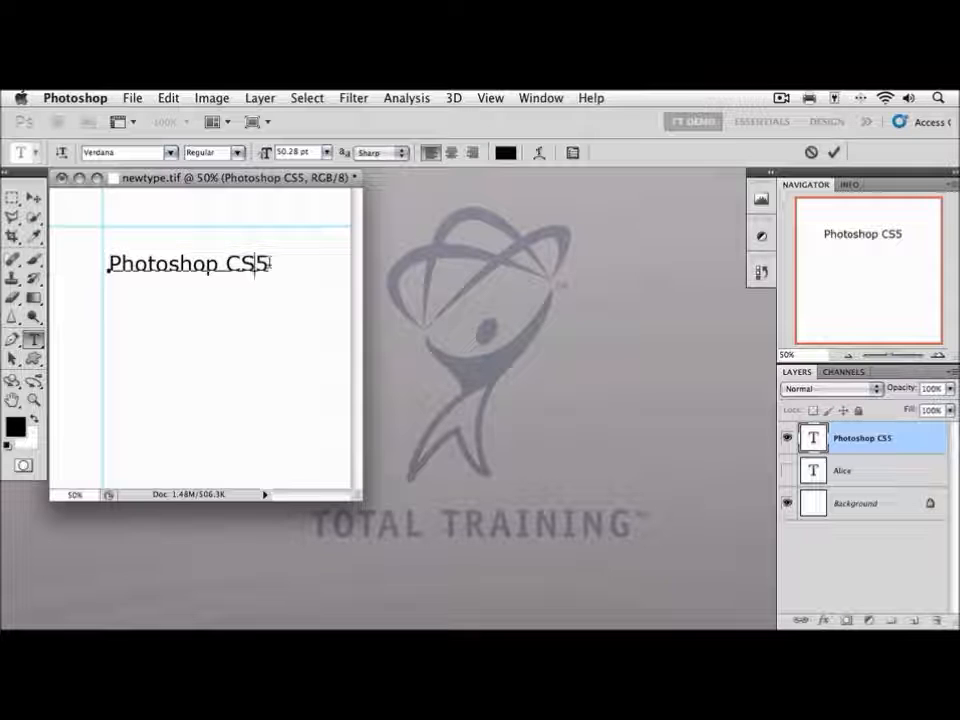
key("super+Return")
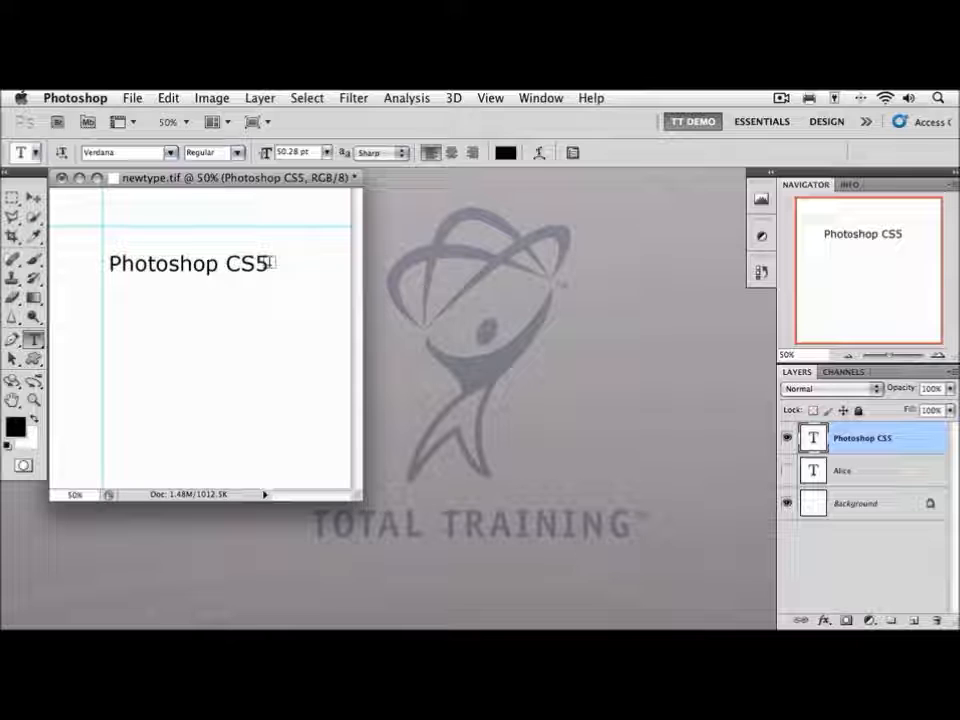
Step: Change the Photoshop CS5 text's font to Trajan Pro, previewing neighbouring fonts such as Times and Trebuchet MS on it
left_click(127, 153)
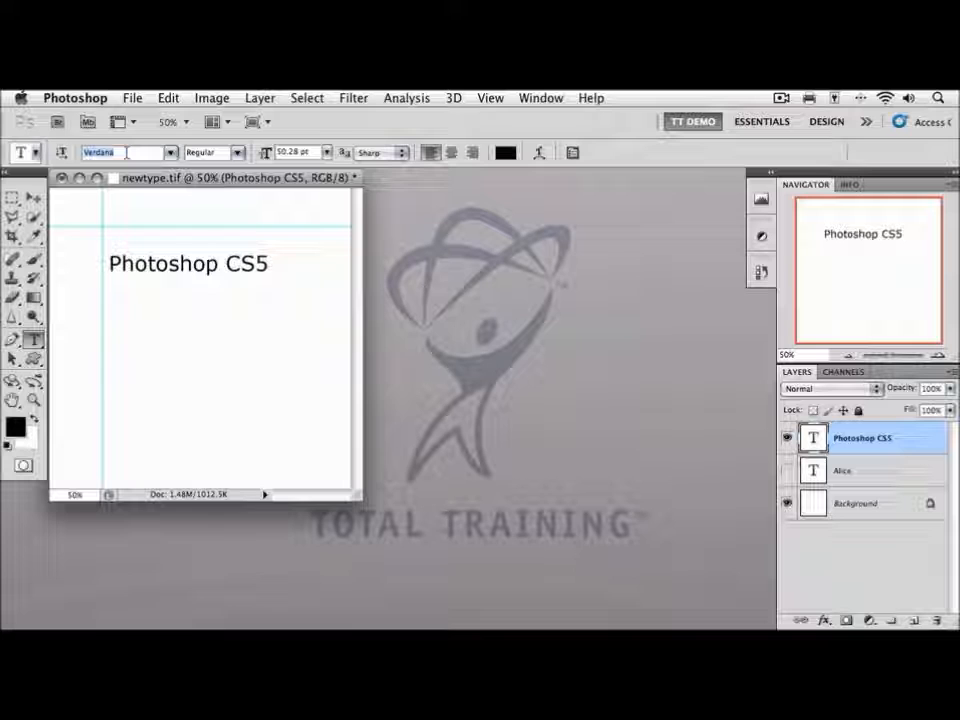
type("Trajan Pro")
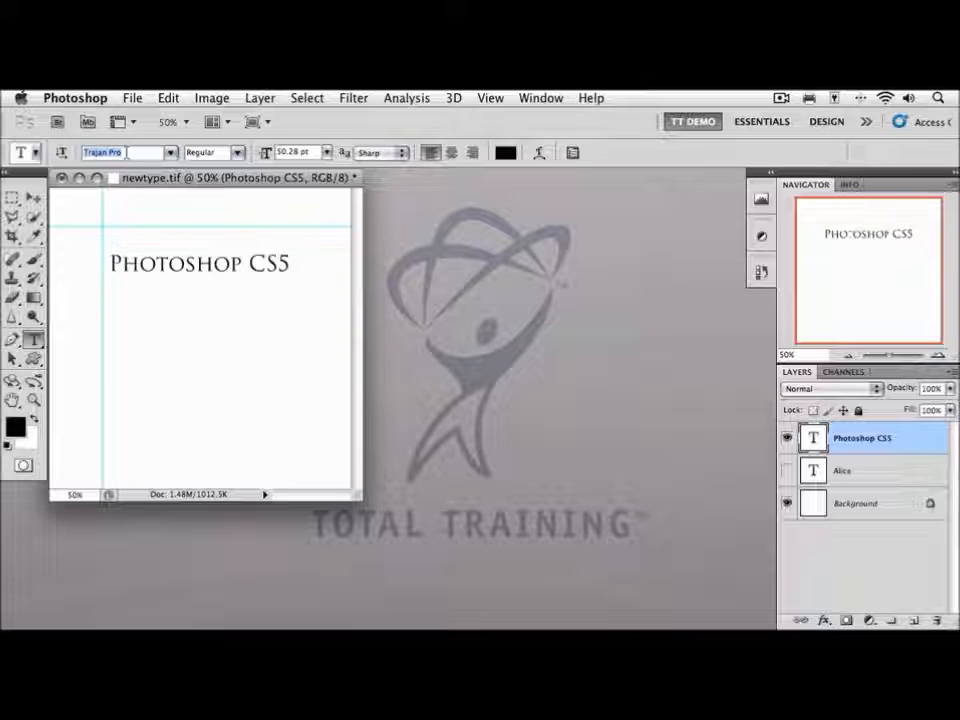
key("Up")
key("Up")
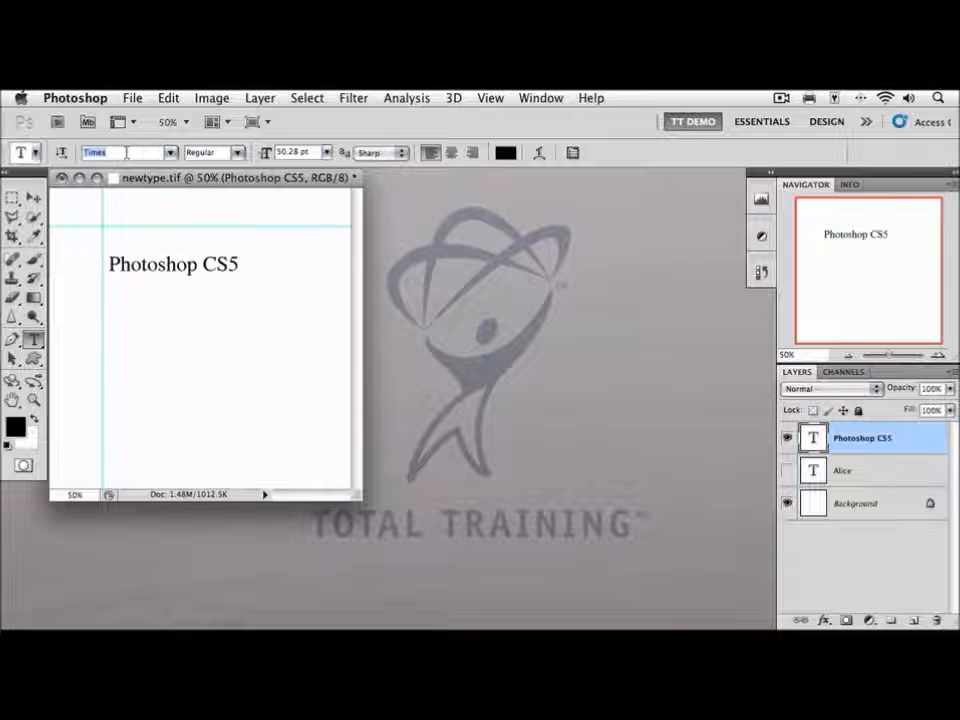
key("Down")
key("Down")
key("Down")
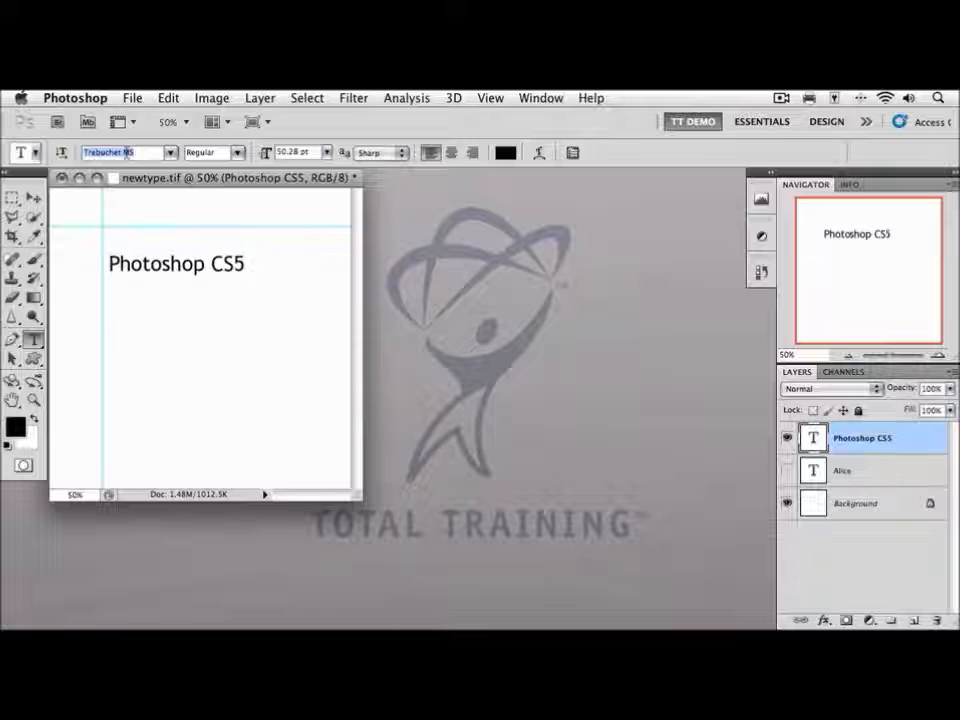
key("Down")
key("Up")
key("Up")
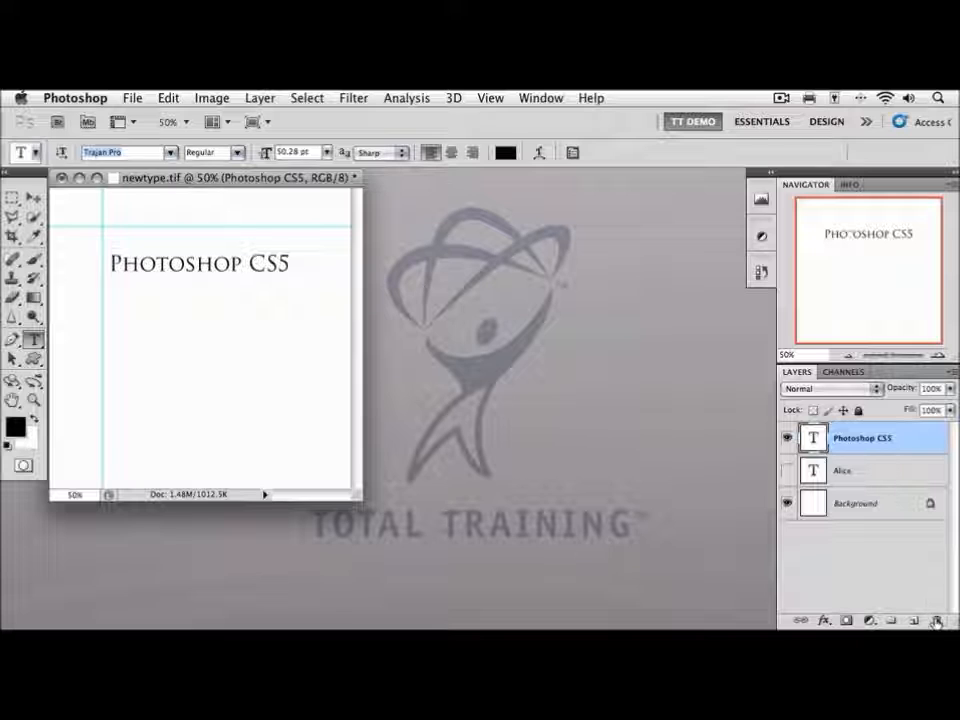
Step: Delete the Photoshop CS5 text layer, and try drawing a paragraph text box in the middle of the canvas
left_click(936, 620)
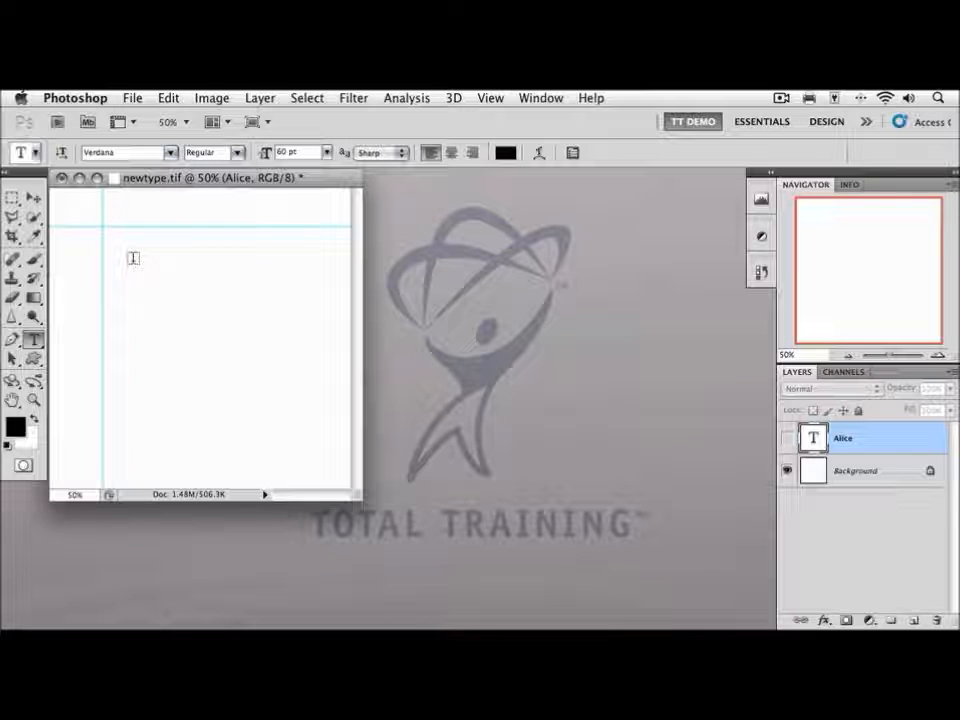
left_click_drag(133, 261, 297, 377)
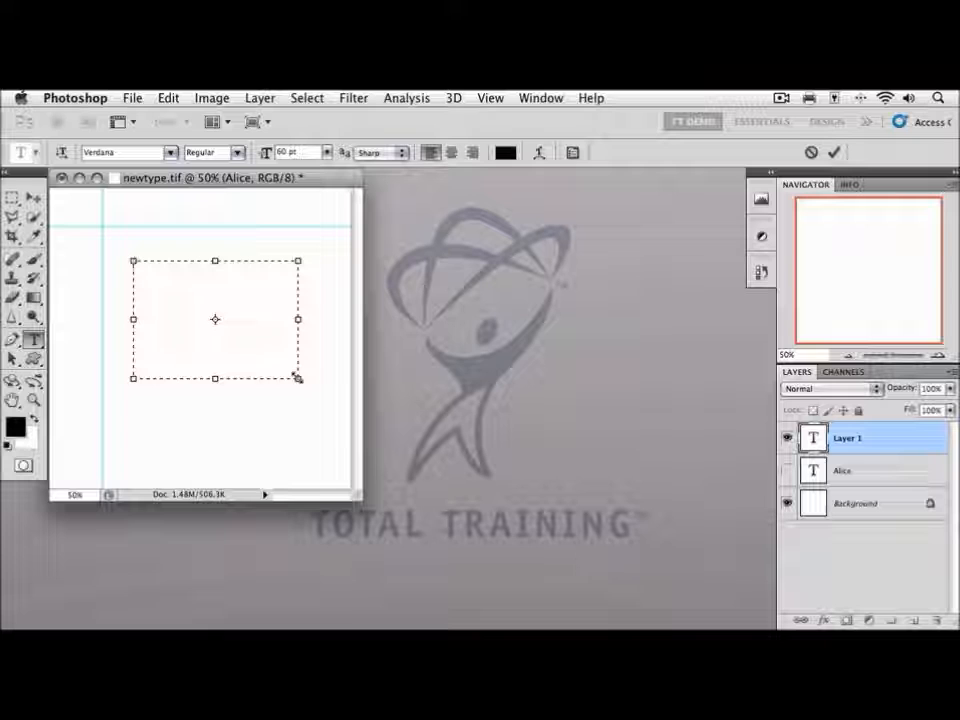
left_click(811, 153)
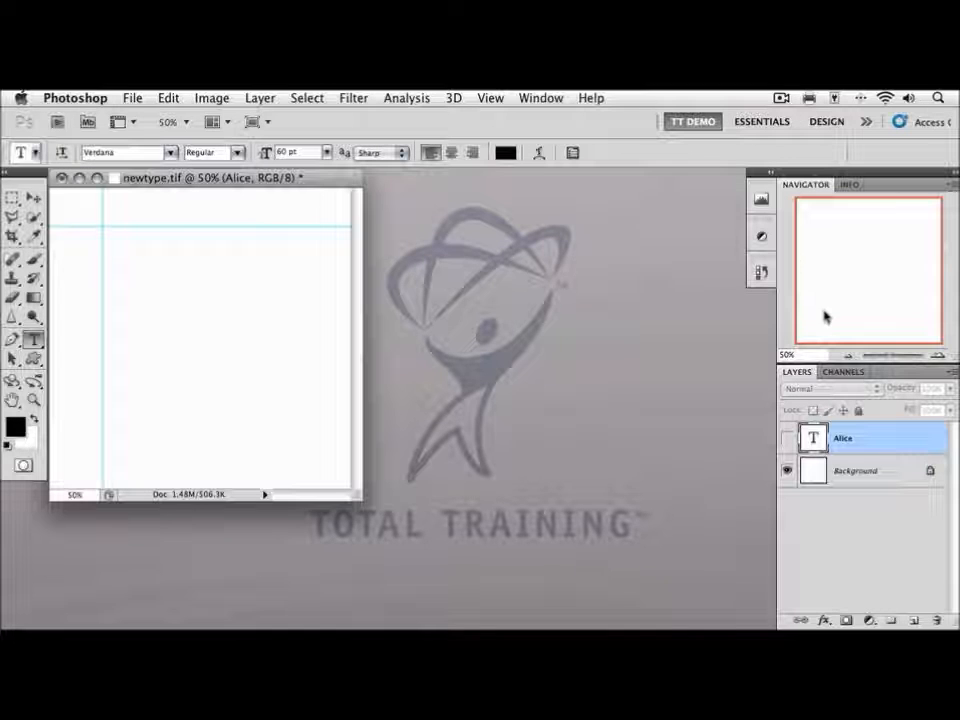
Step: Show the hidden Alice text layer and inspect the bounding box of its paragraph text
left_click(787, 441)
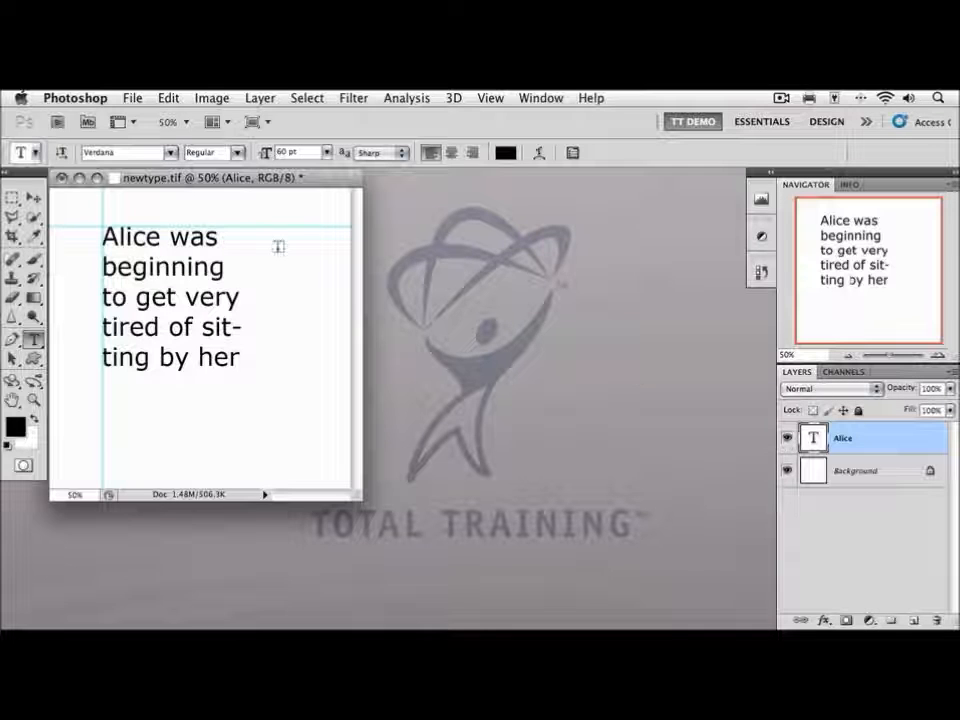
left_click(186, 267)
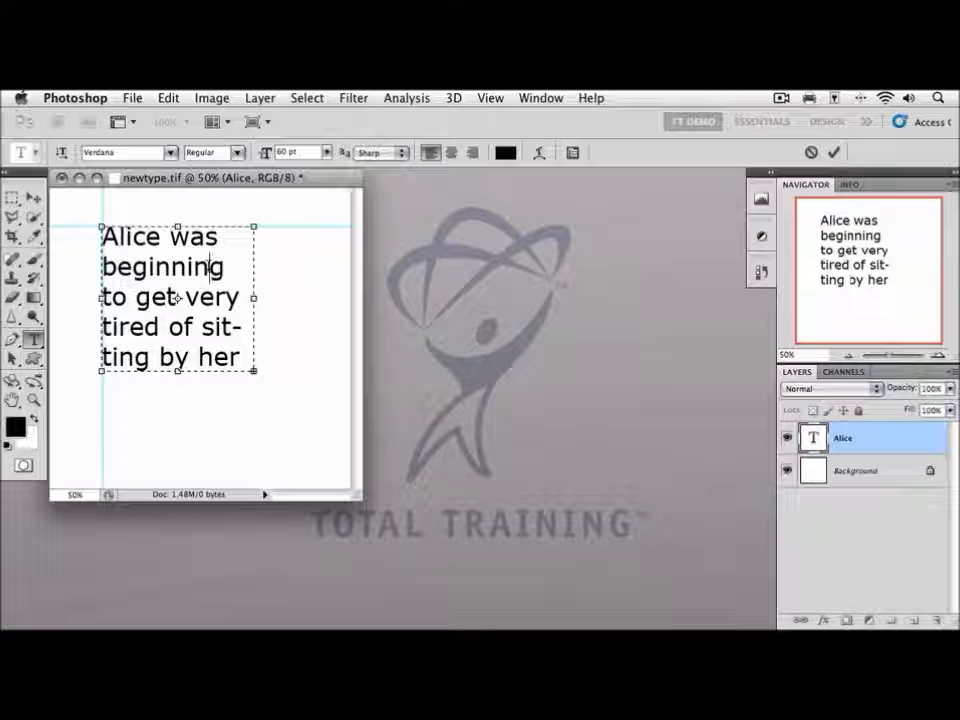
key("KP_Enter")
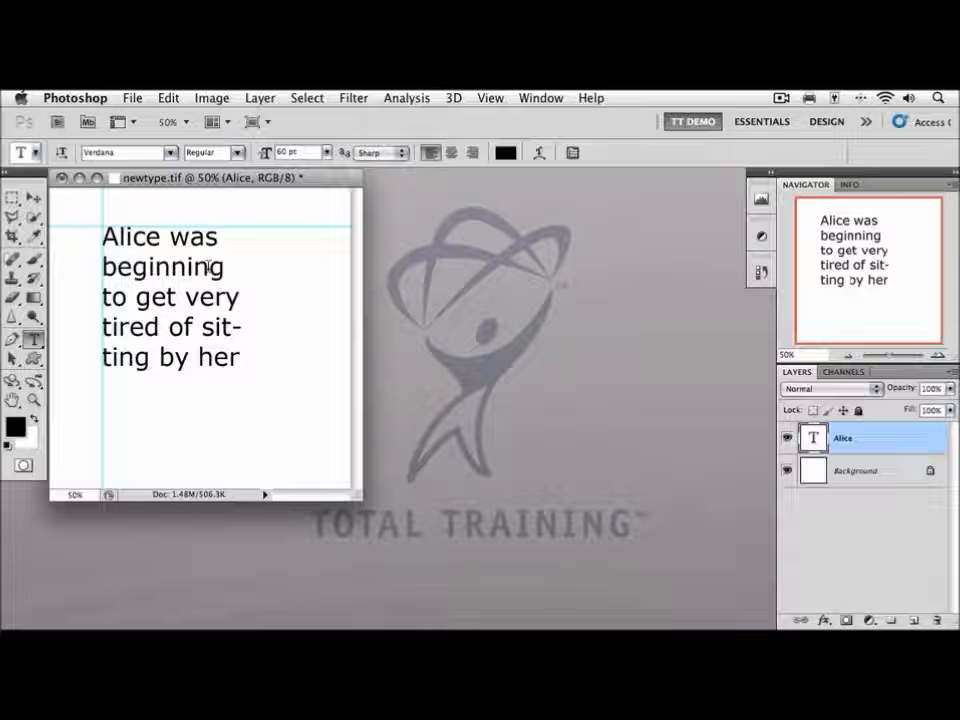
Step: Set the Alice paragraph text to 18 pt and widen its text box almost to the canvas's right edge
left_click(325, 155)
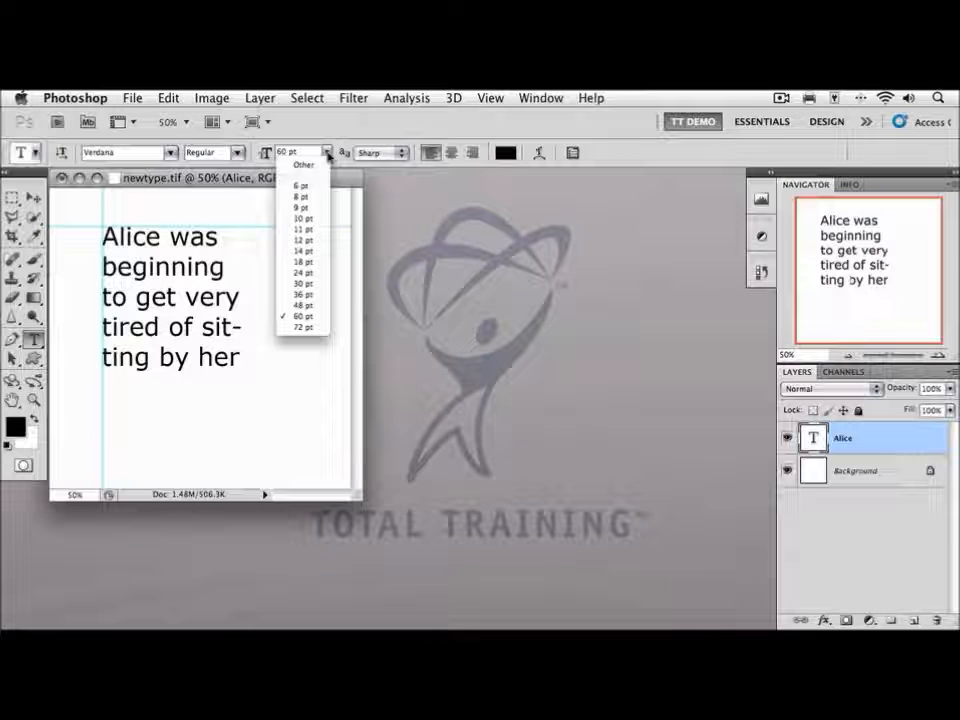
left_click(316, 261)
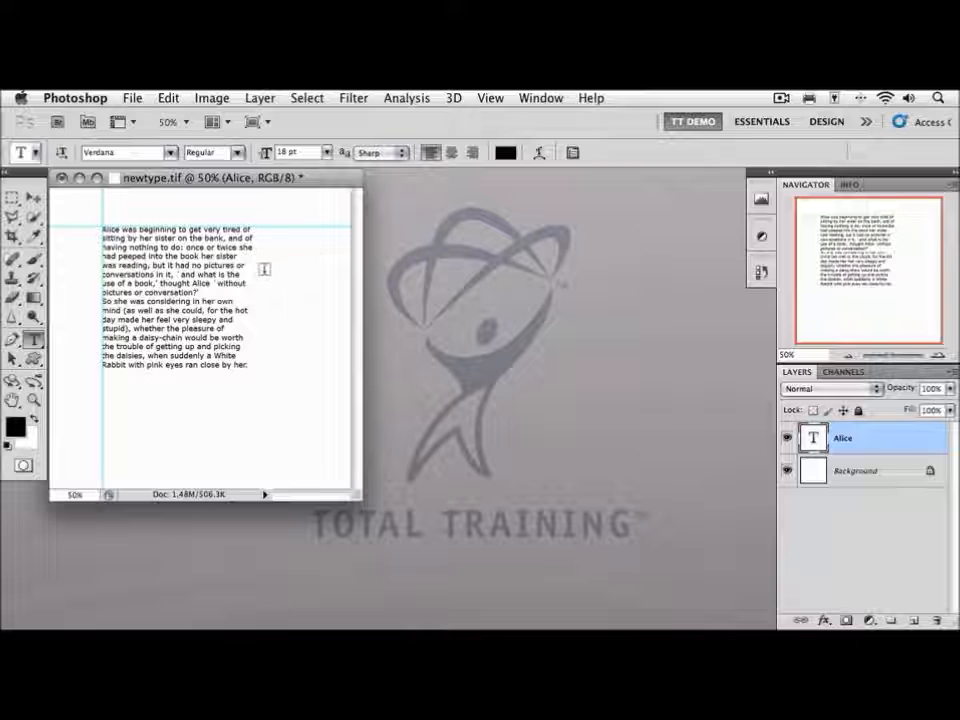
left_click(233, 274)
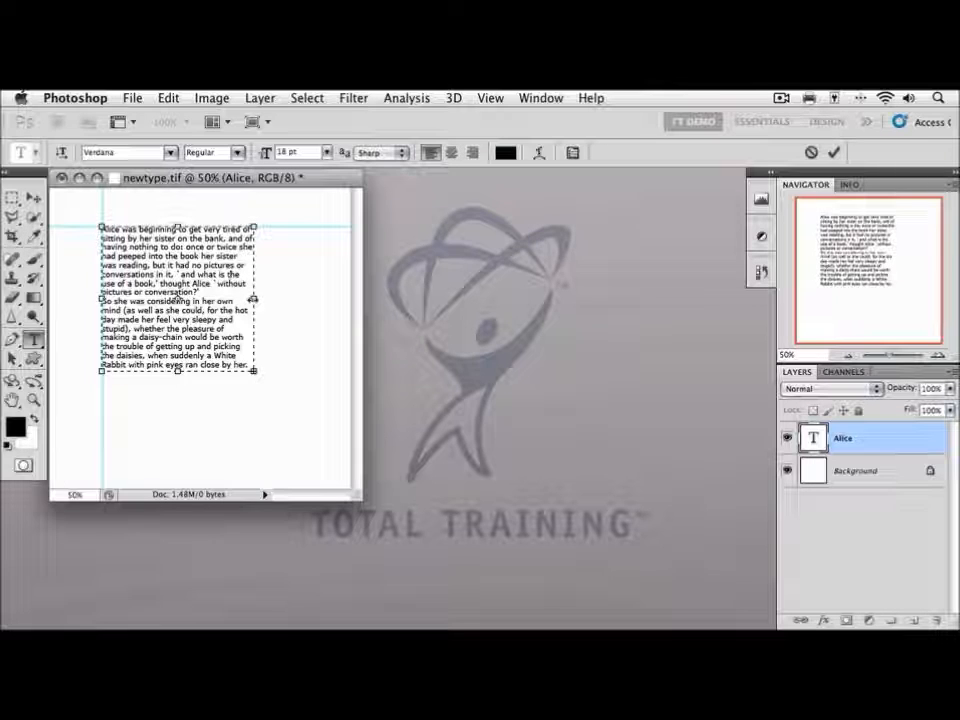
left_click_drag(253, 299, 327, 300)
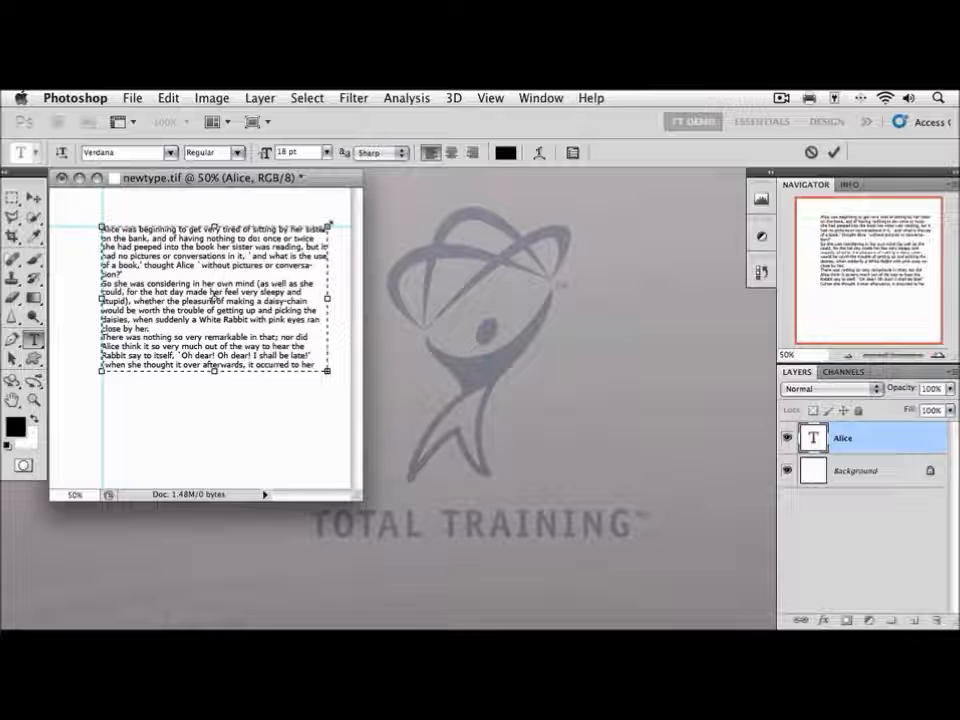
Step: Try scaling the Alice text together with its box from the upper-right corner, and commit the text edit
key("super")
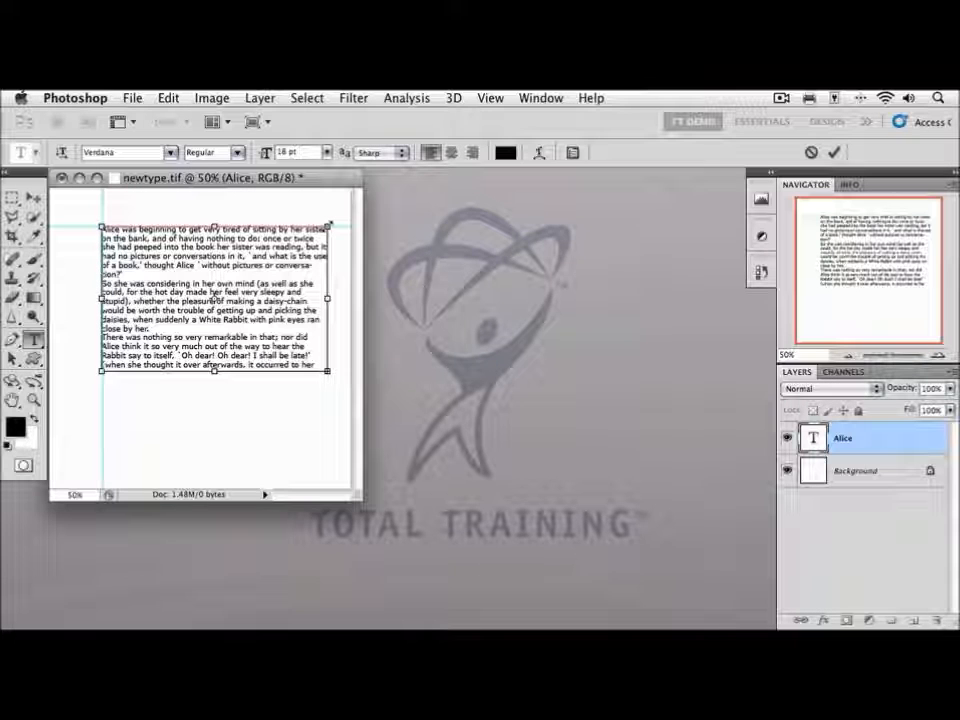
mouse_move(328, 227)
left_mouse_down()
mouse_move(268, 287)
mouse_move(330, 226)
left_mouse_up()
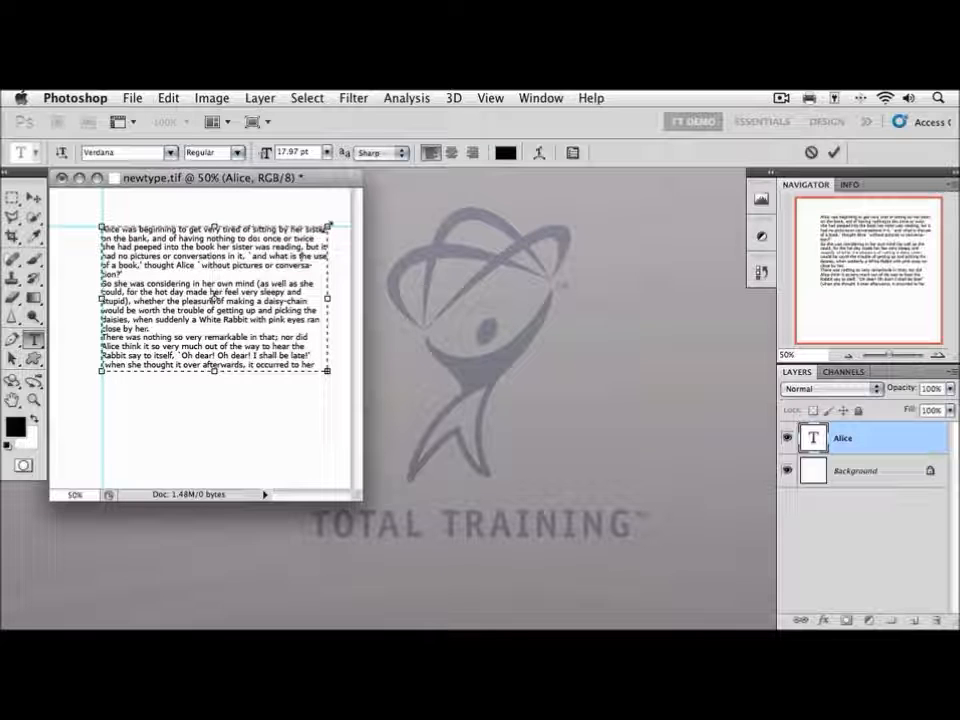
key("super+Return")
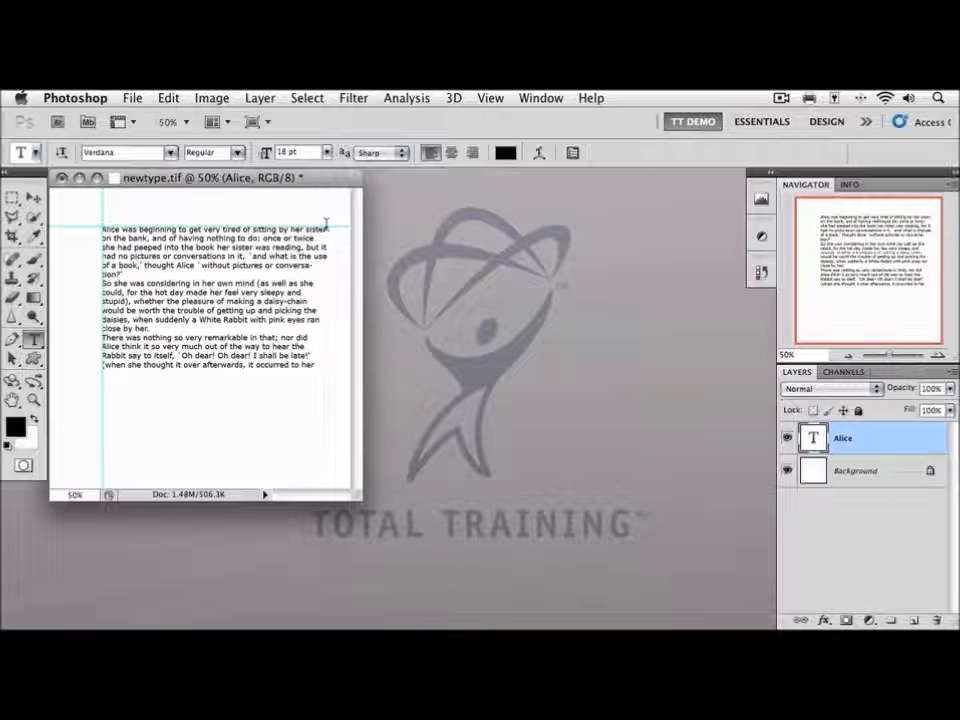
Step: On the Background layer, create a 72 pt "Photoshop CS5" selection below the paragraph with the Horizontal Type Mask tool
left_click(34, 342)
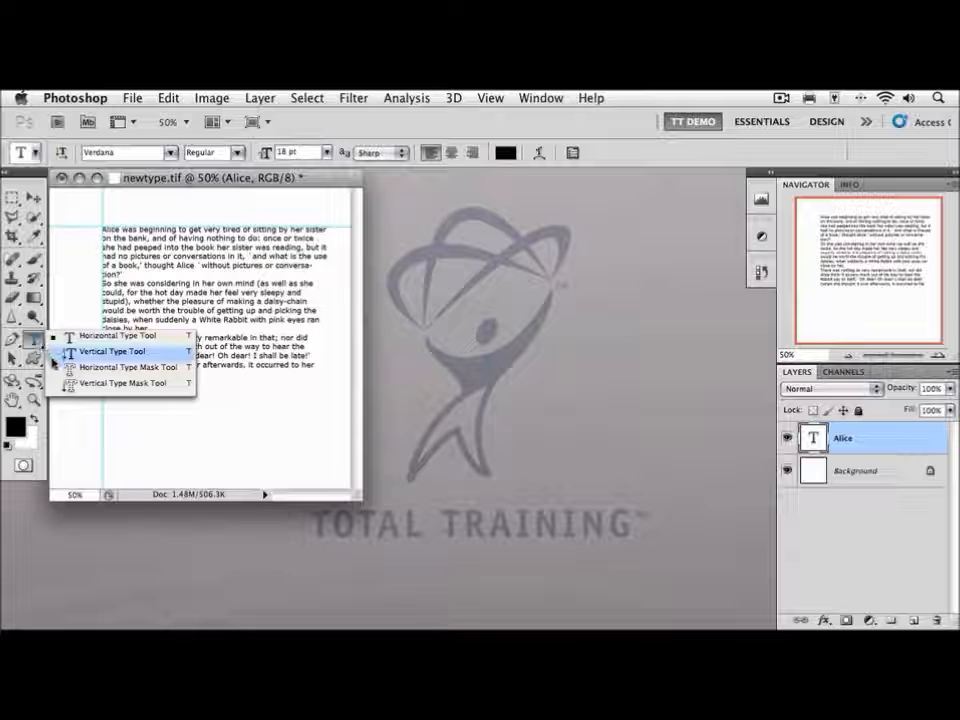
left_click(58, 369)
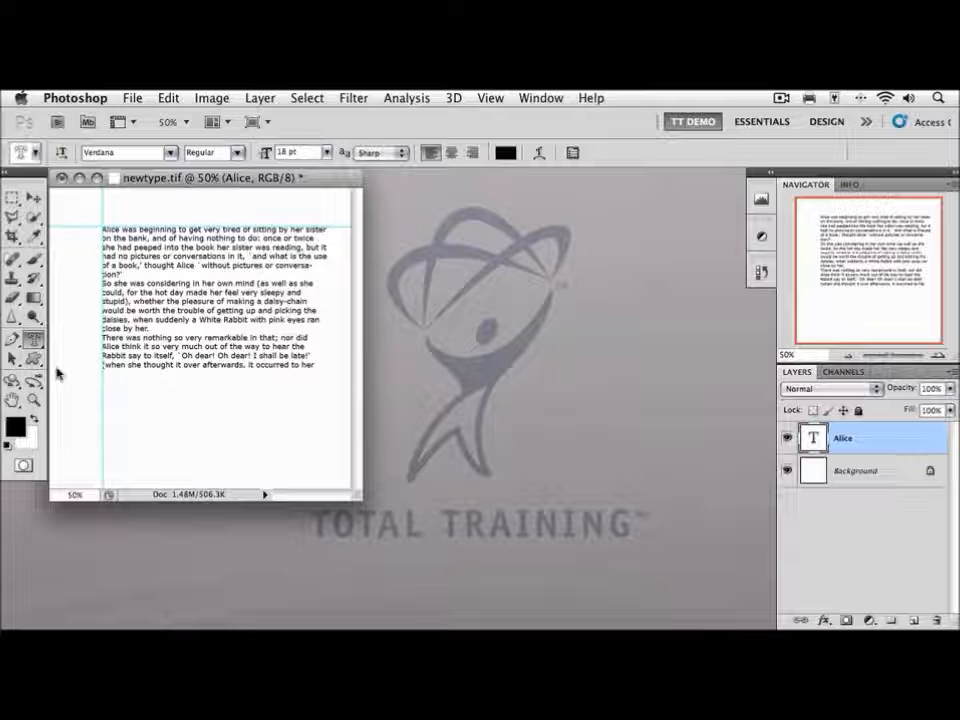
left_click(813, 475)
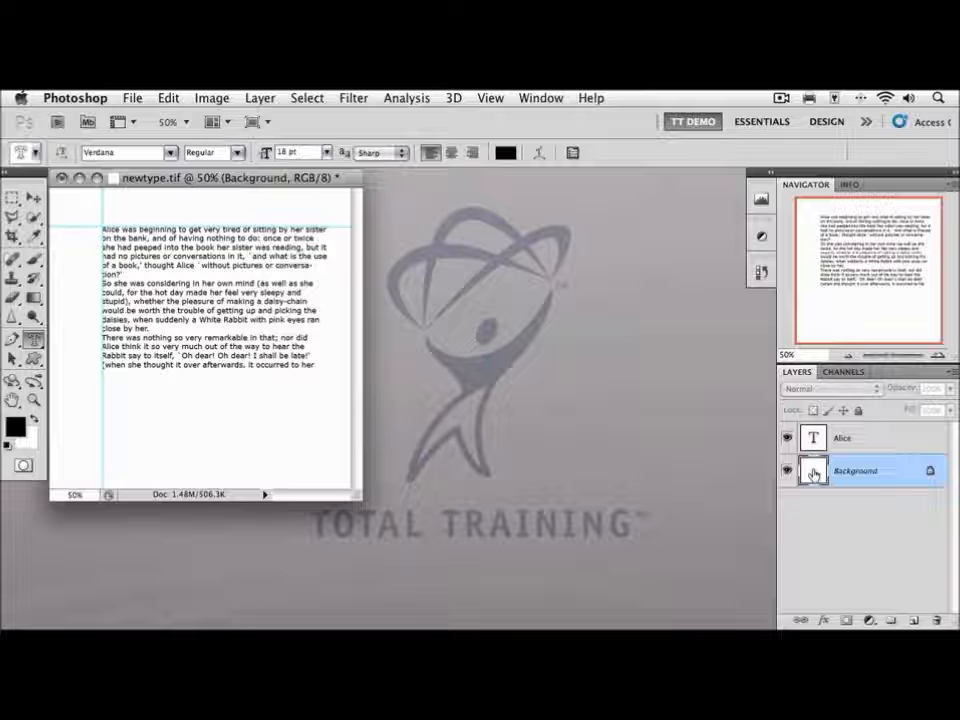
left_click(326, 152)
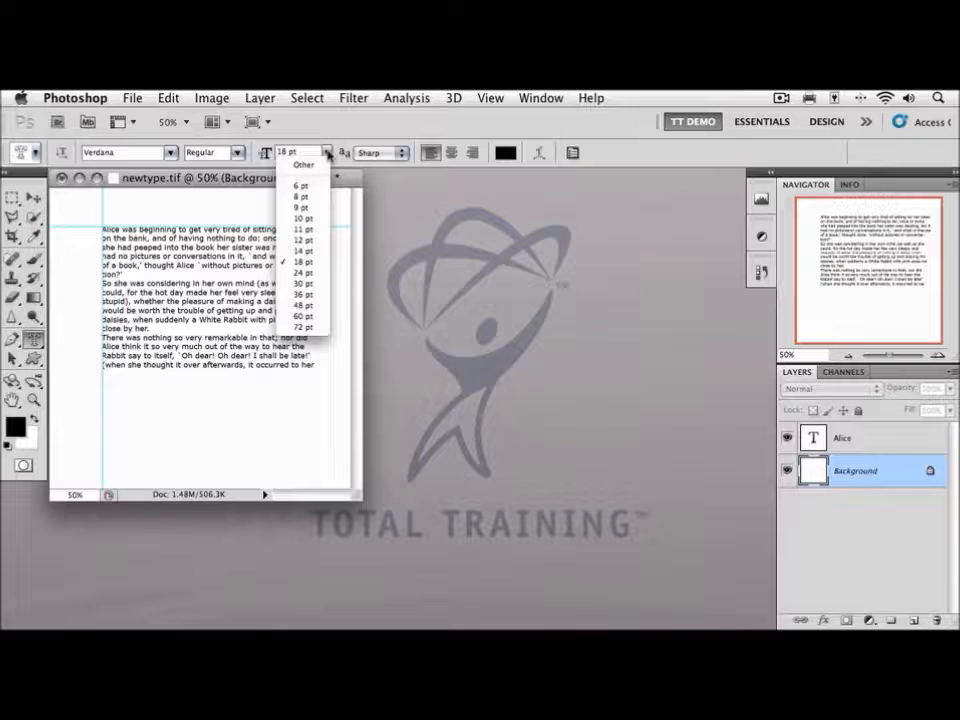
left_click(303, 327)
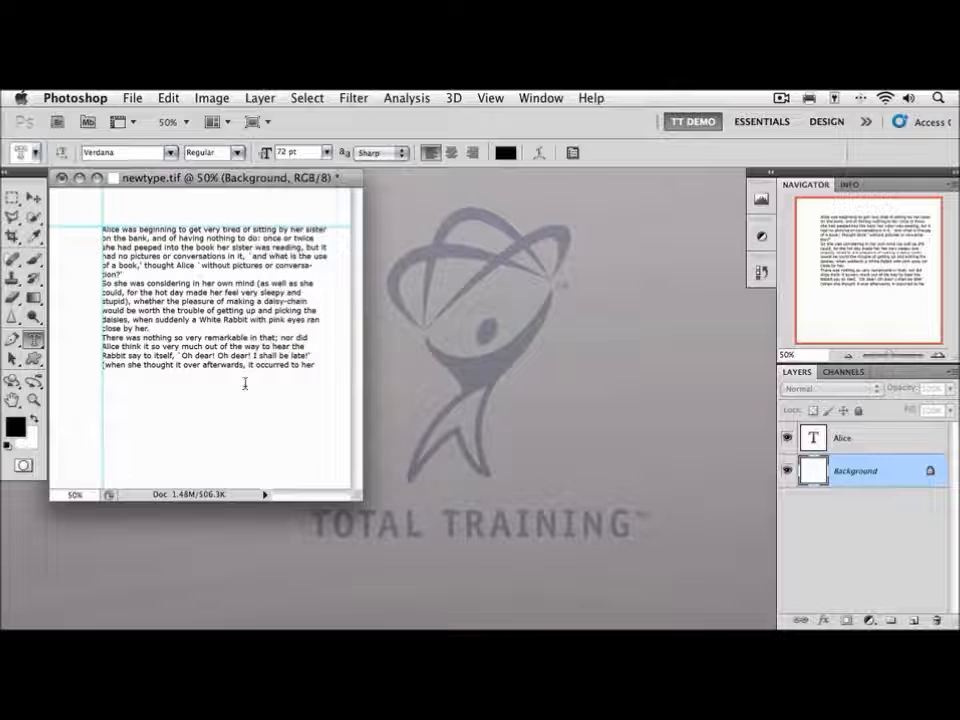
left_click(121, 424)
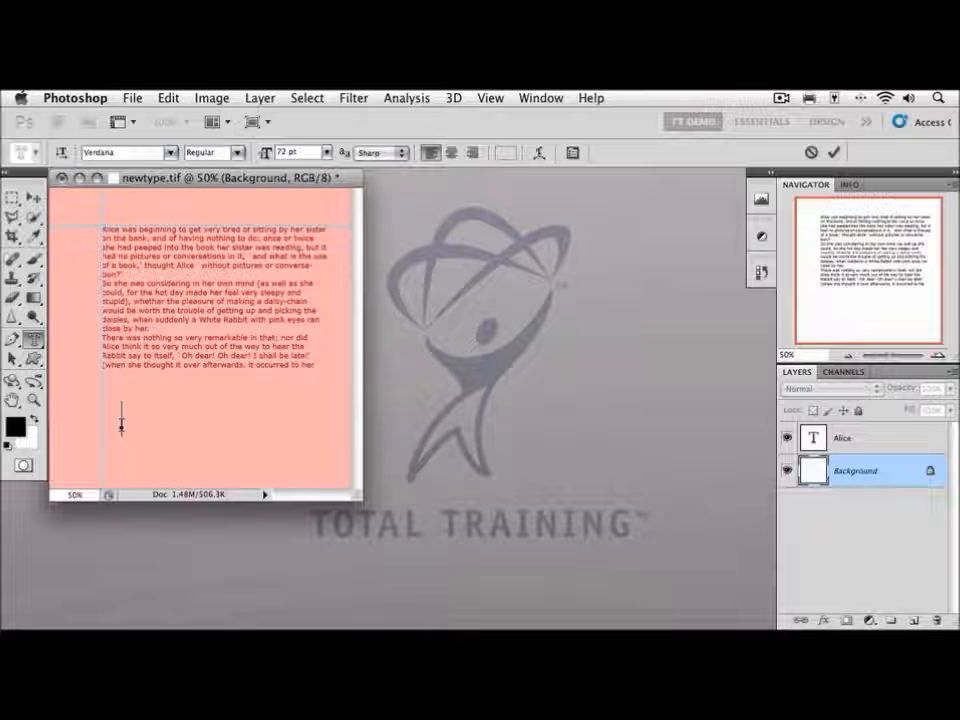
type("Phot")
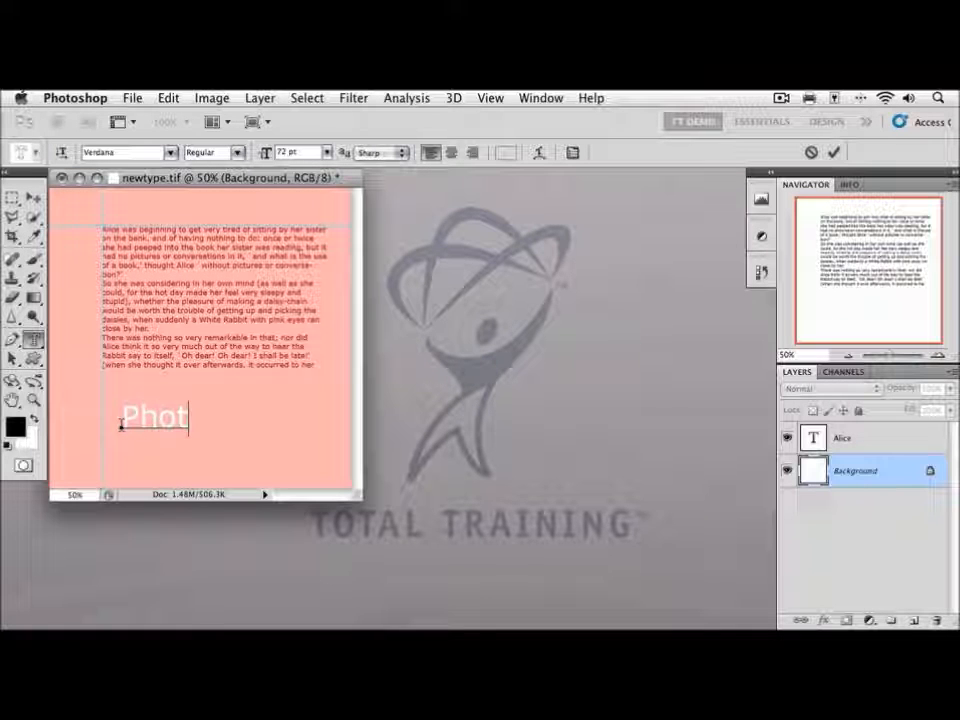
type("oshop CS5")
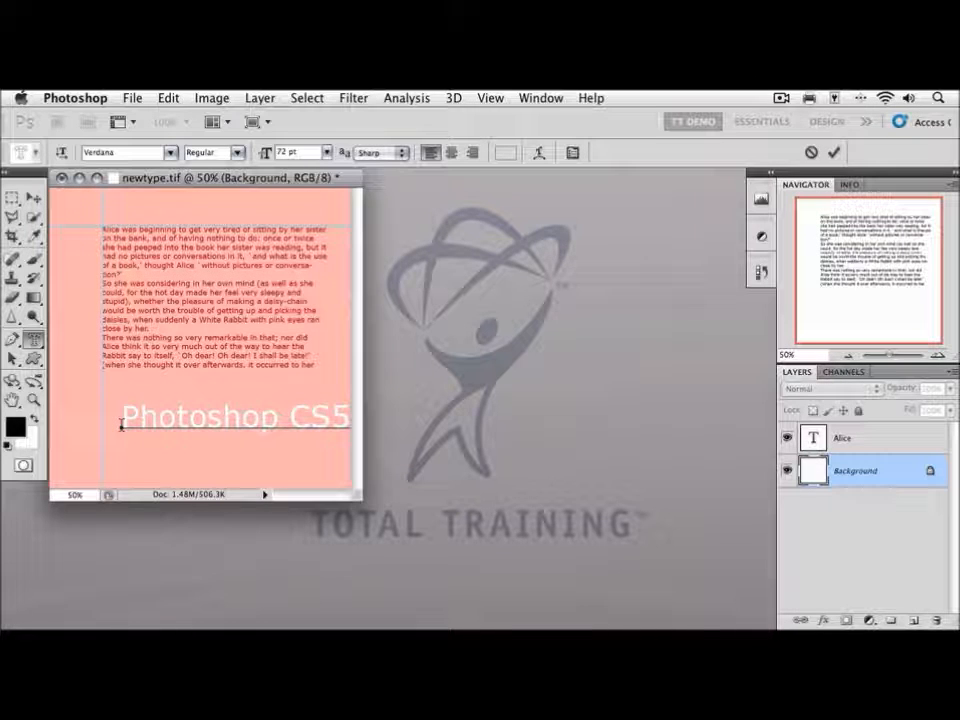
key("KP_Enter")
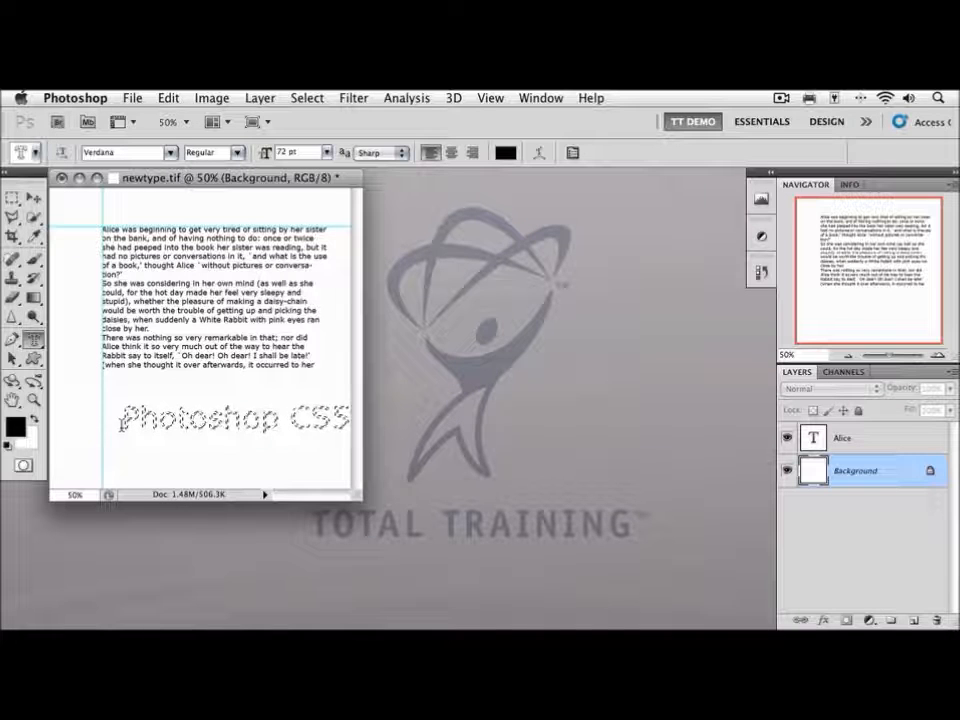
Step: Fill the Photoshop CS5 selection with the custom pattern in Normal mode at 100% opacity, and deselect it
left_click(168, 98)
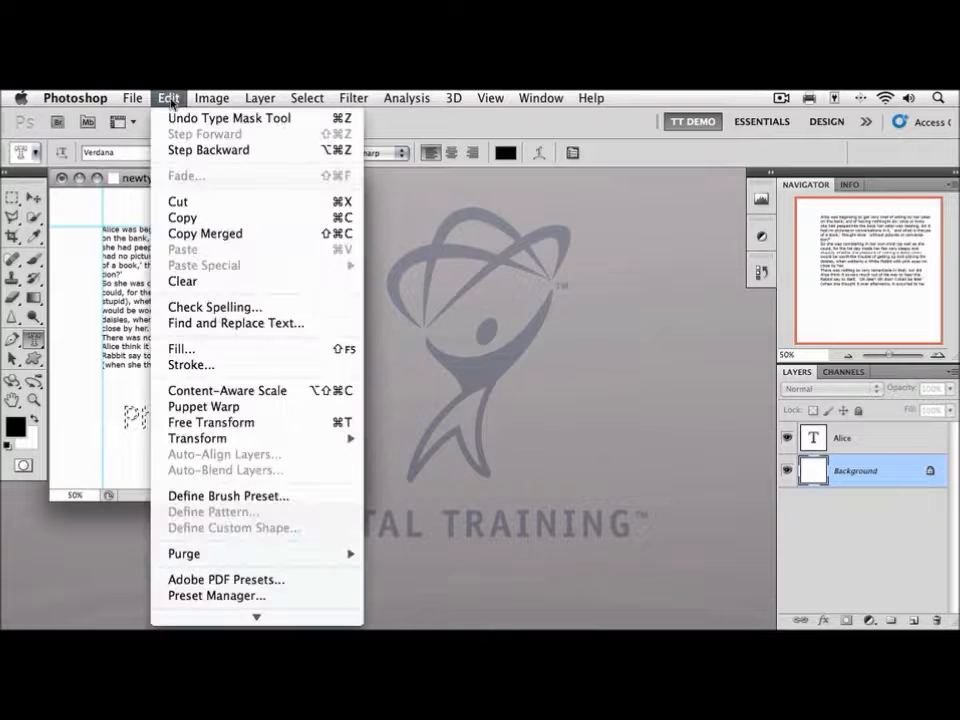
left_click(199, 350)
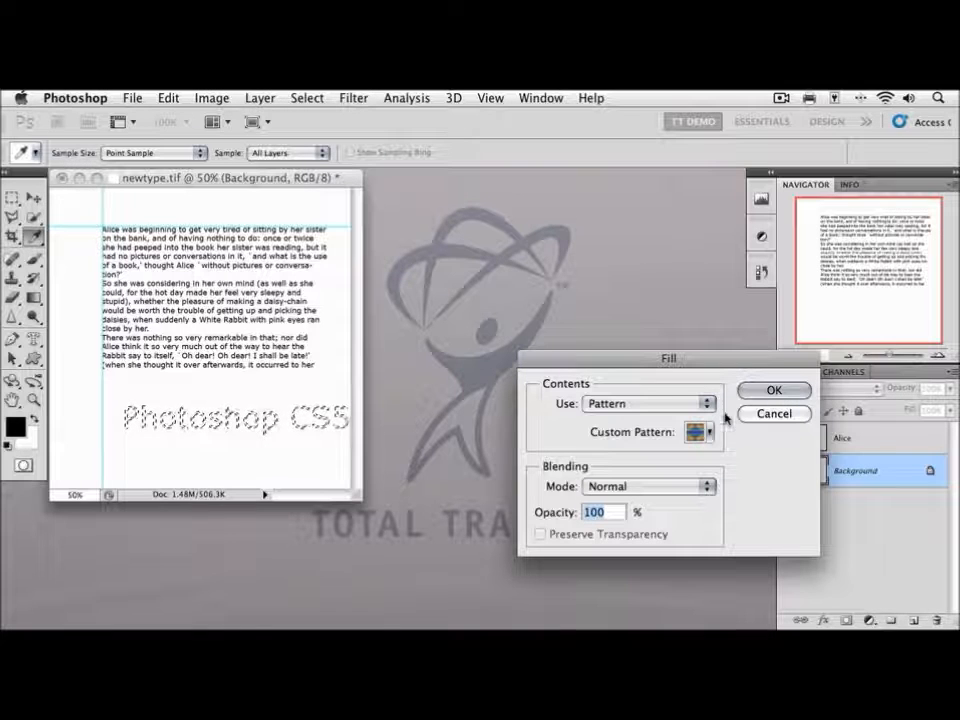
left_click(755, 393)
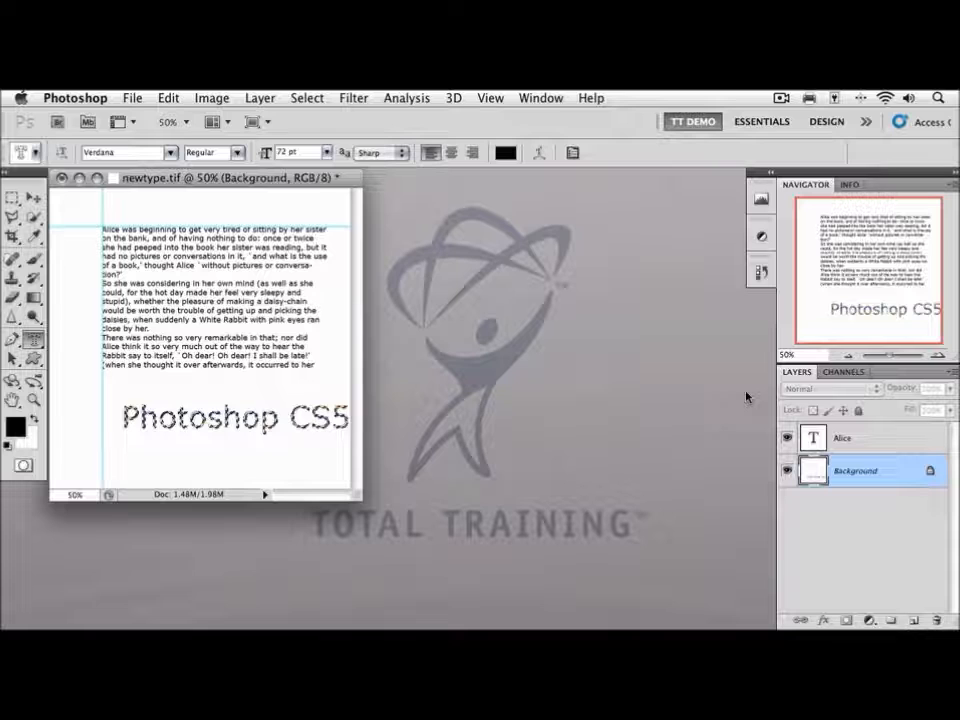
key("super+d")
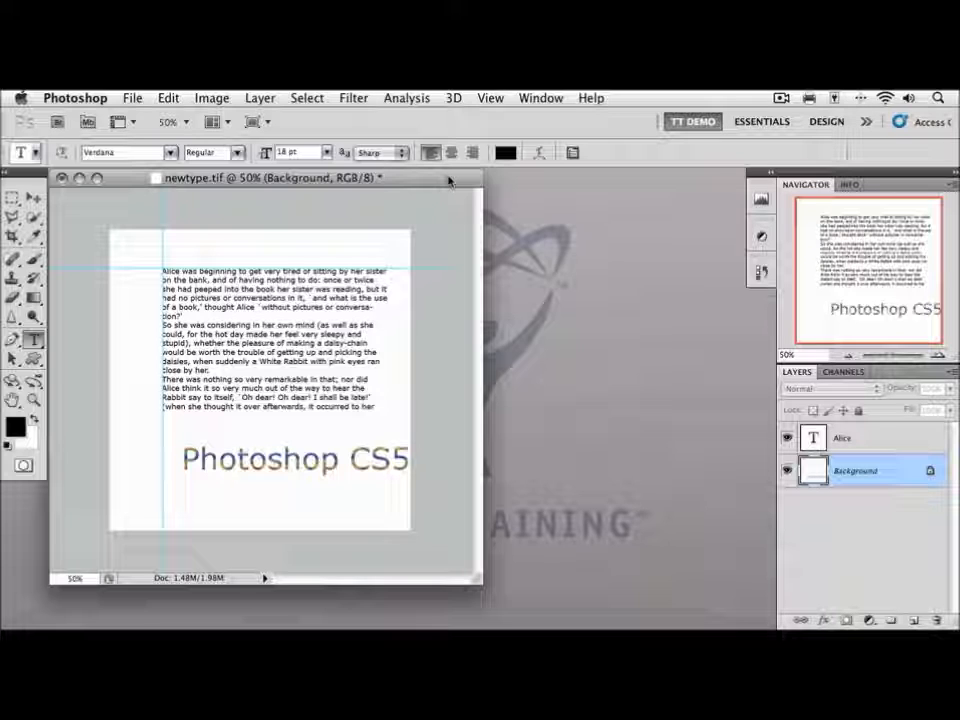
Step: Create a new document using the newtype.tif preset, 10 by 10 inches at 72 pixels/inch in RGB Color
left_click(133, 99)
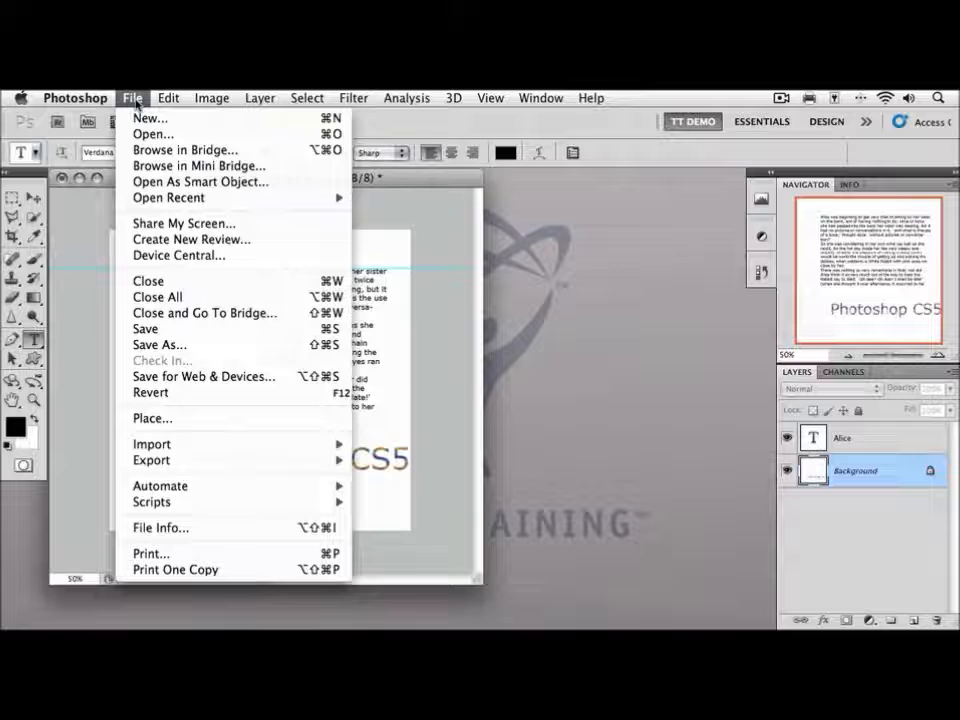
left_click(139, 121)
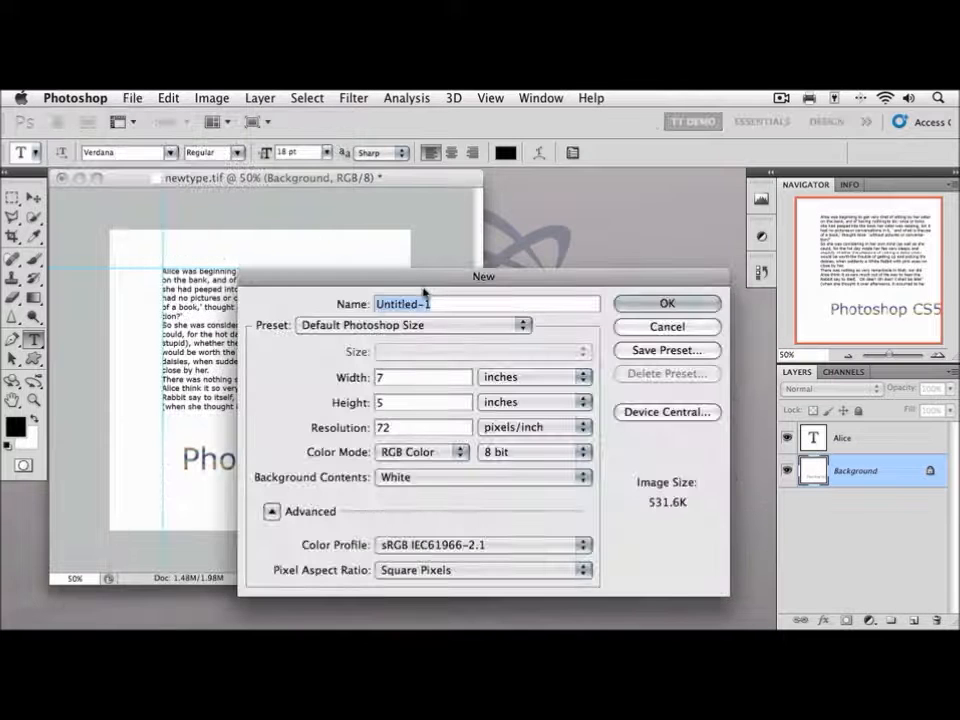
left_click_drag(424, 287, 408, 249)
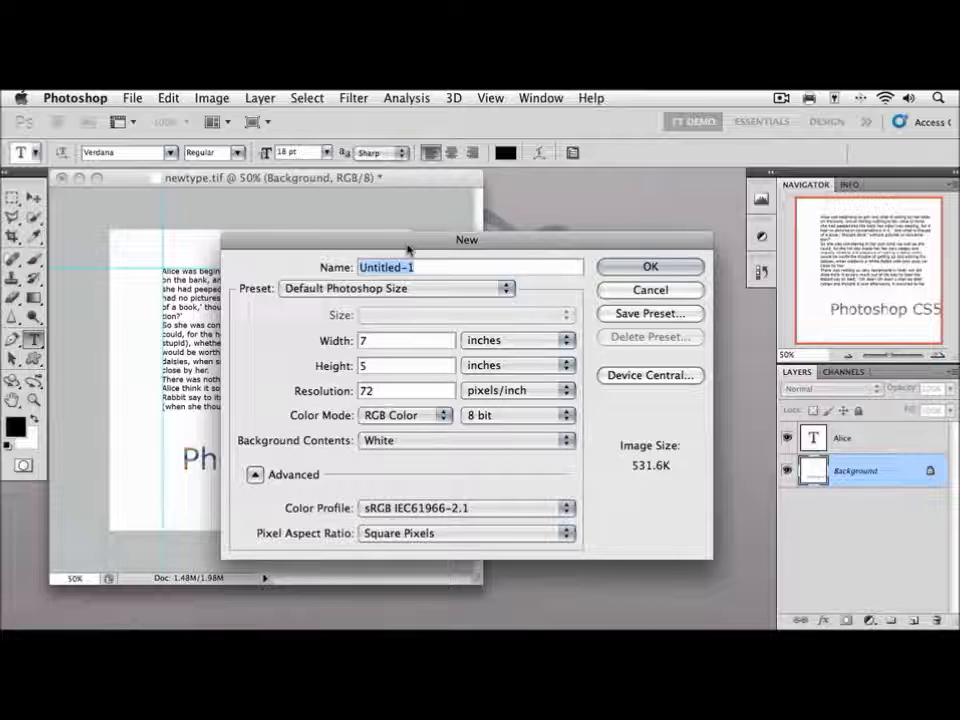
left_click(408, 289)
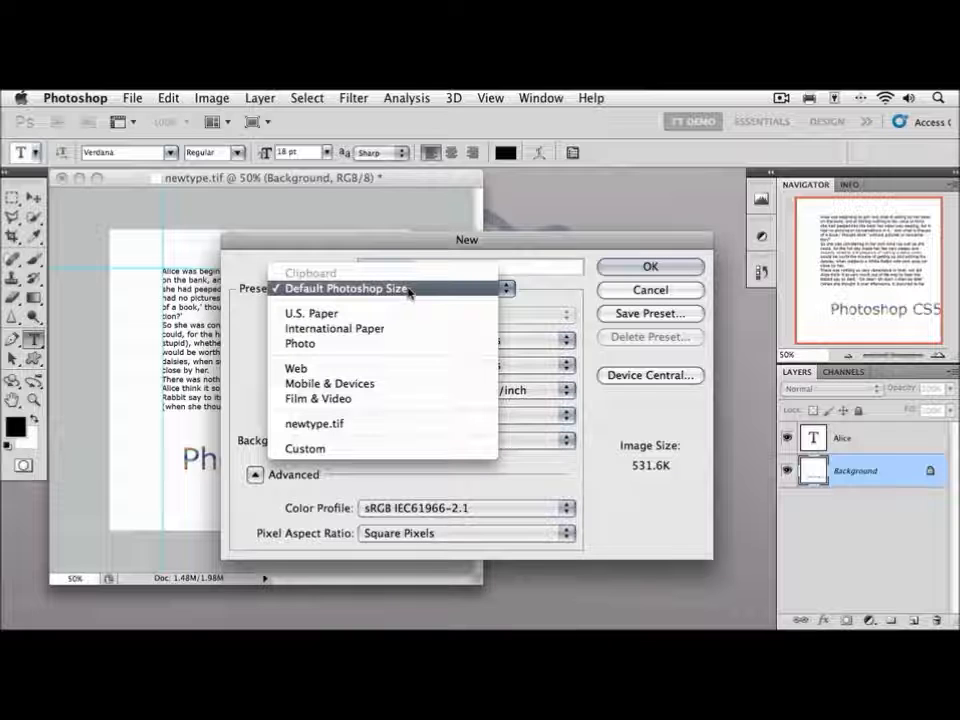
left_click(394, 424)
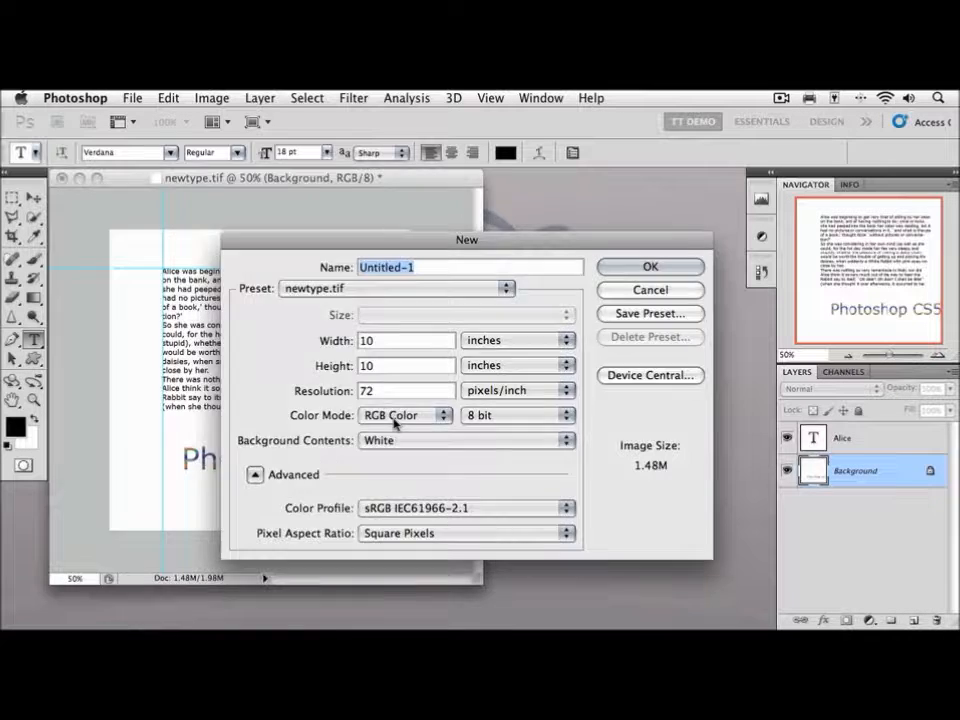
key("Return")
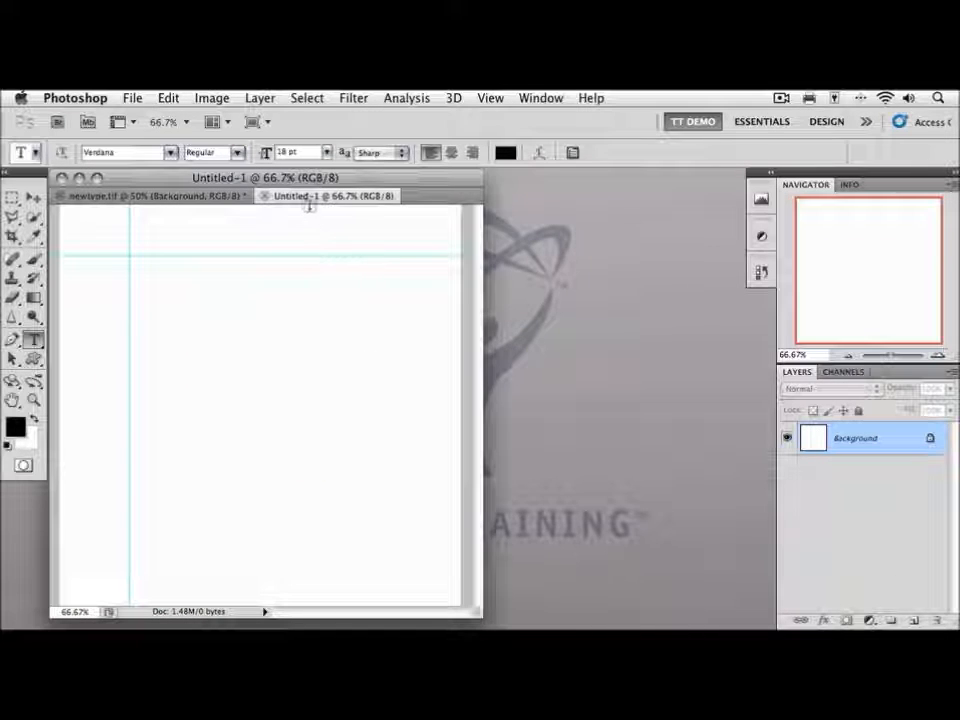
Step: Float Untitled-1 in its own window and arrange it beside newtype.tif, with both documents at 50% zoom
left_click_drag(300, 200, 506, 182)
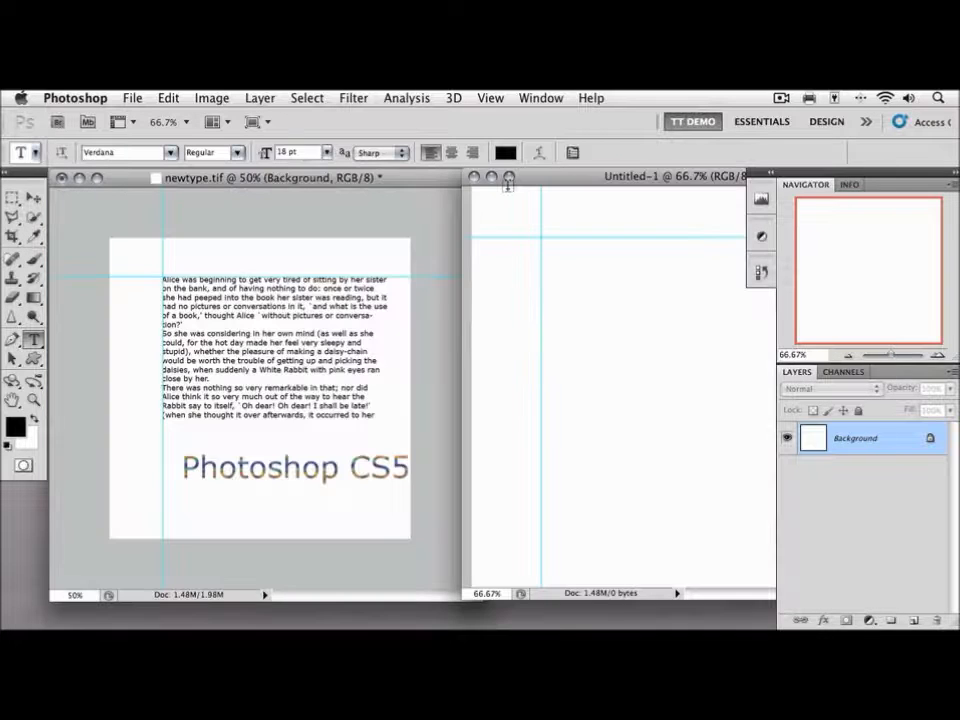
left_click(432, 187)
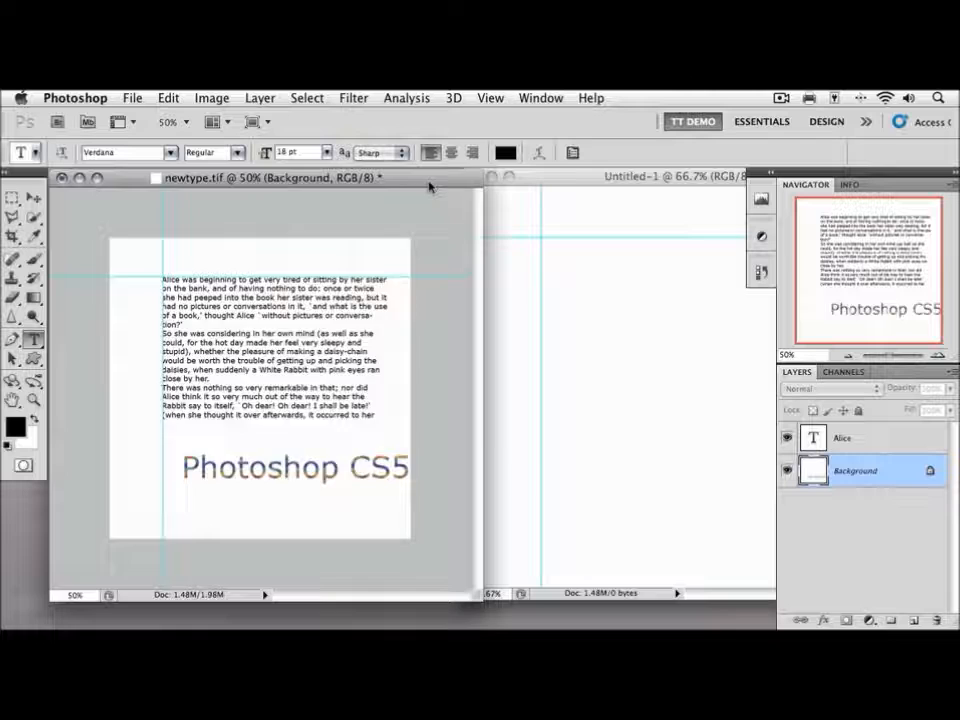
key("super+minus")
key("super+plus")
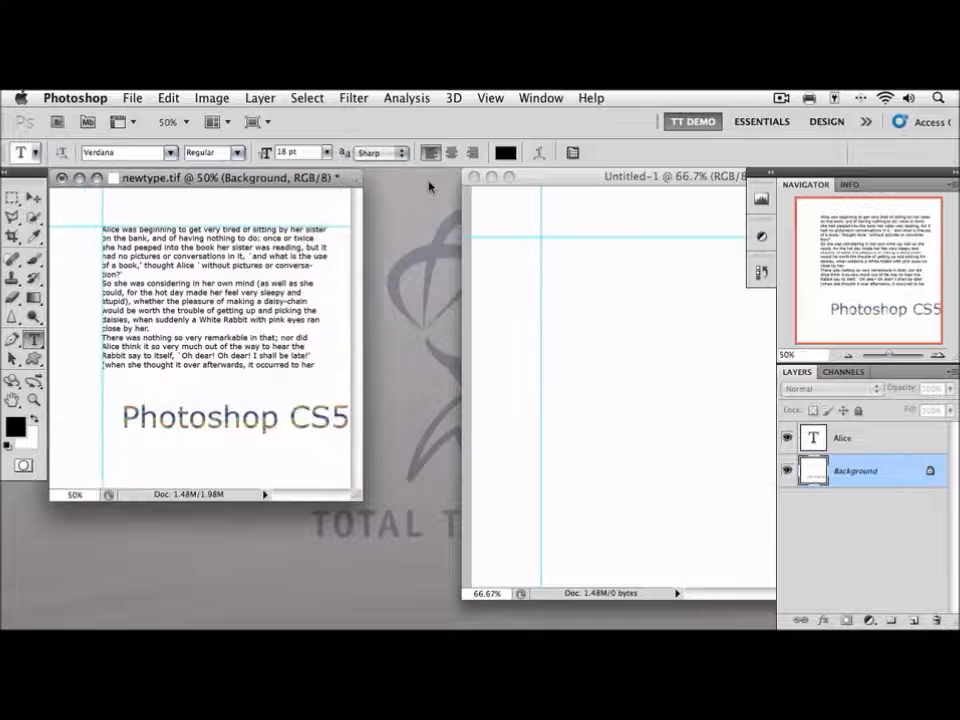
left_click(552, 181)
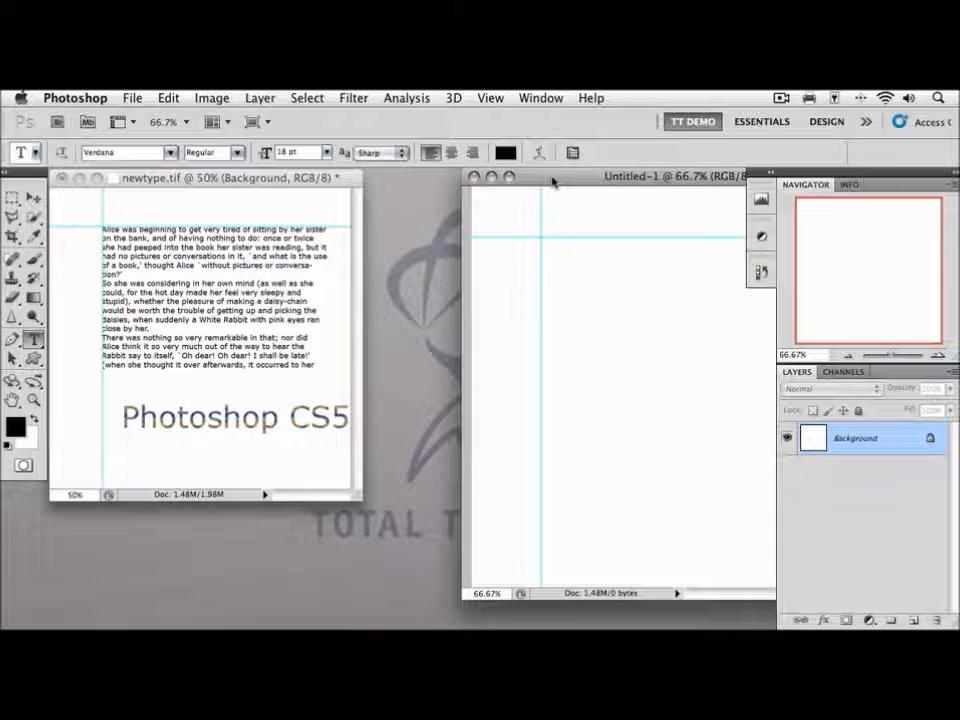
key("super+minus")
left_click_drag(553, 181, 497, 181)
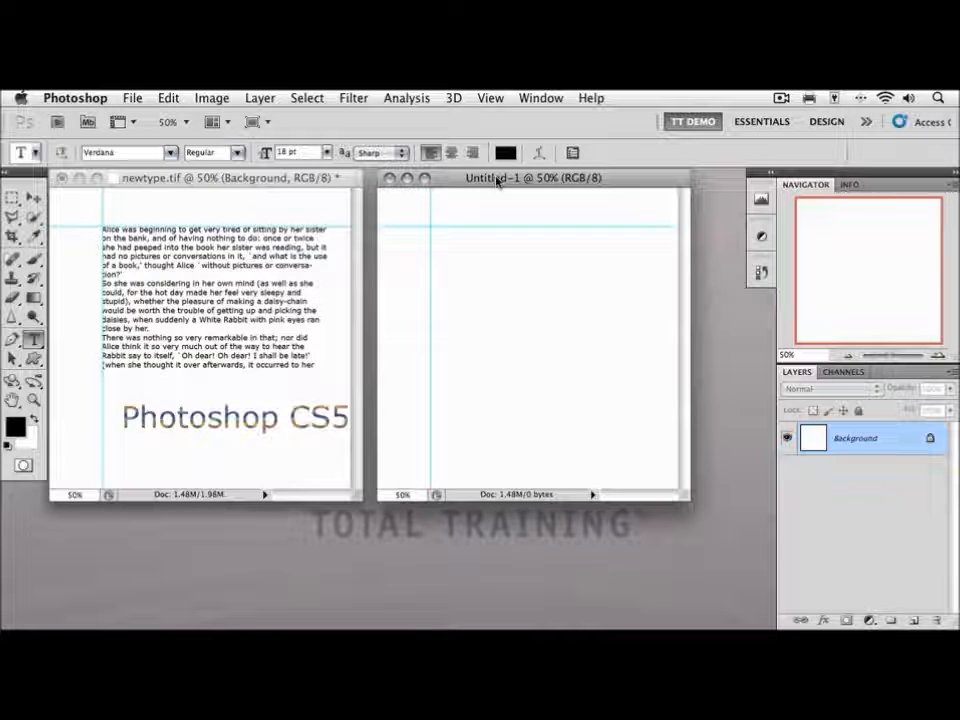
Step: Copy the Alice text layer from newtype.tif into Untitled-1, keeping its position aligned to the guides
left_click(278, 180)
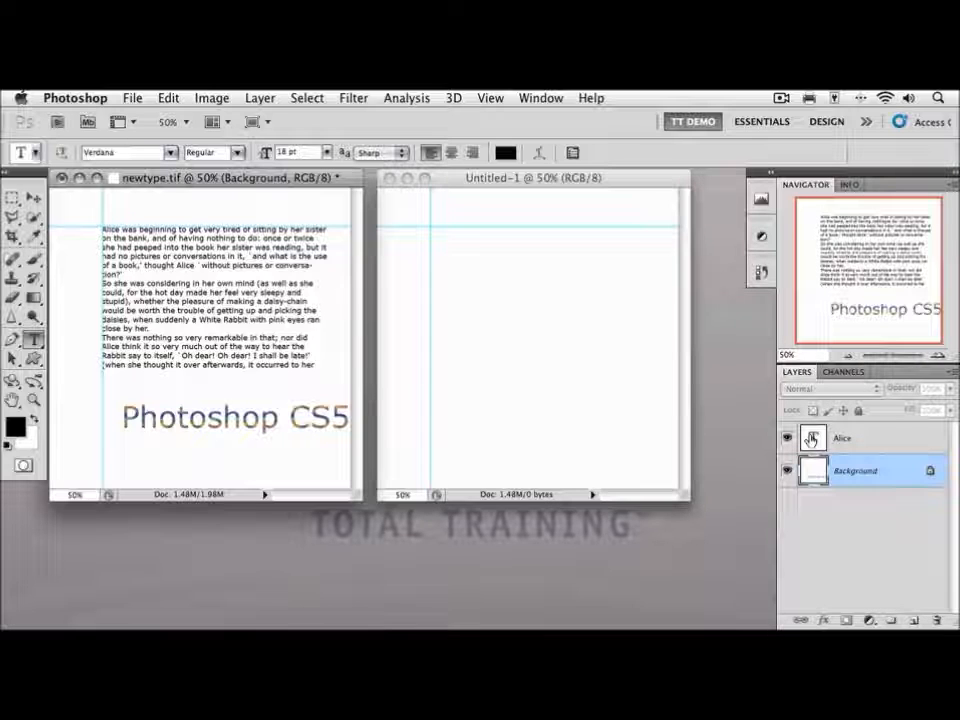
left_click_drag(811, 438, 583, 336)
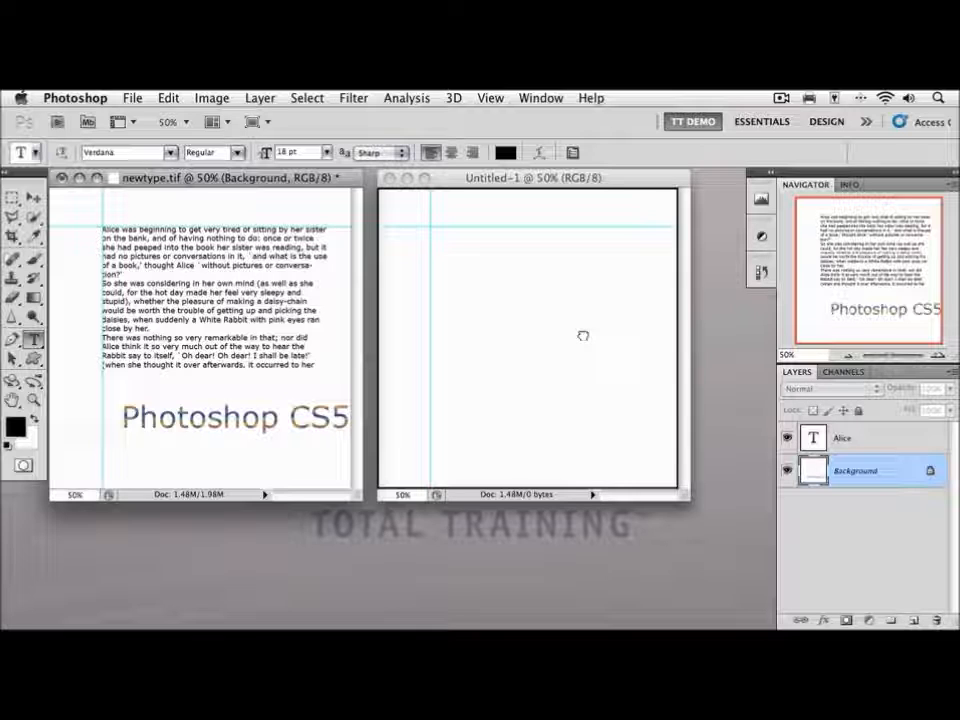
left_click_drag(583, 336, 583, 336)
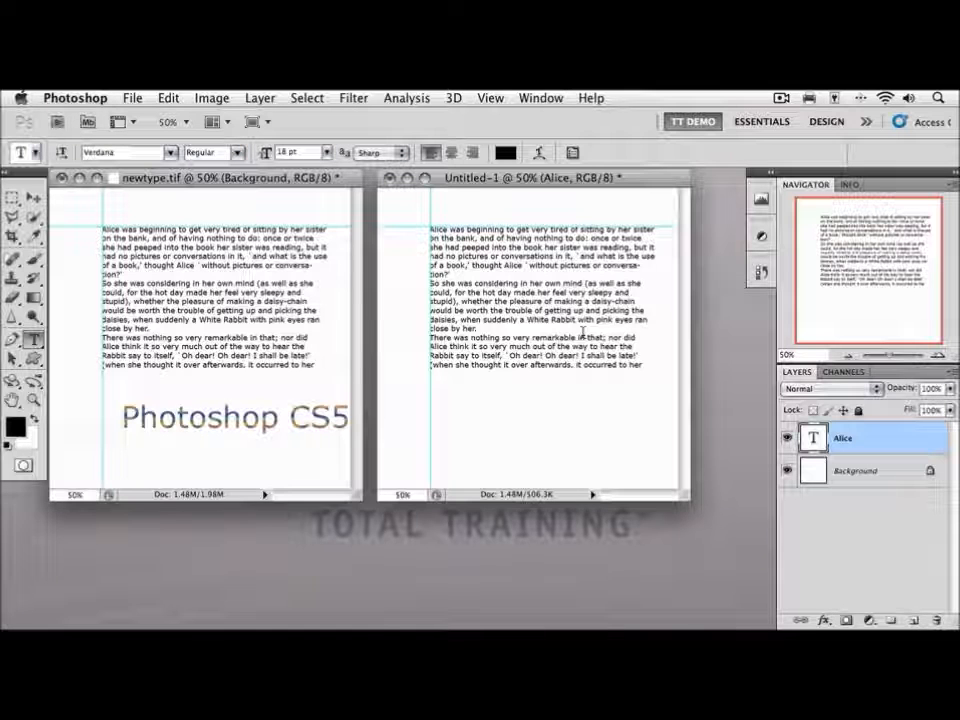
Step: Close newtype.tif without saving its changes
left_click(158, 179)
key("super+w")
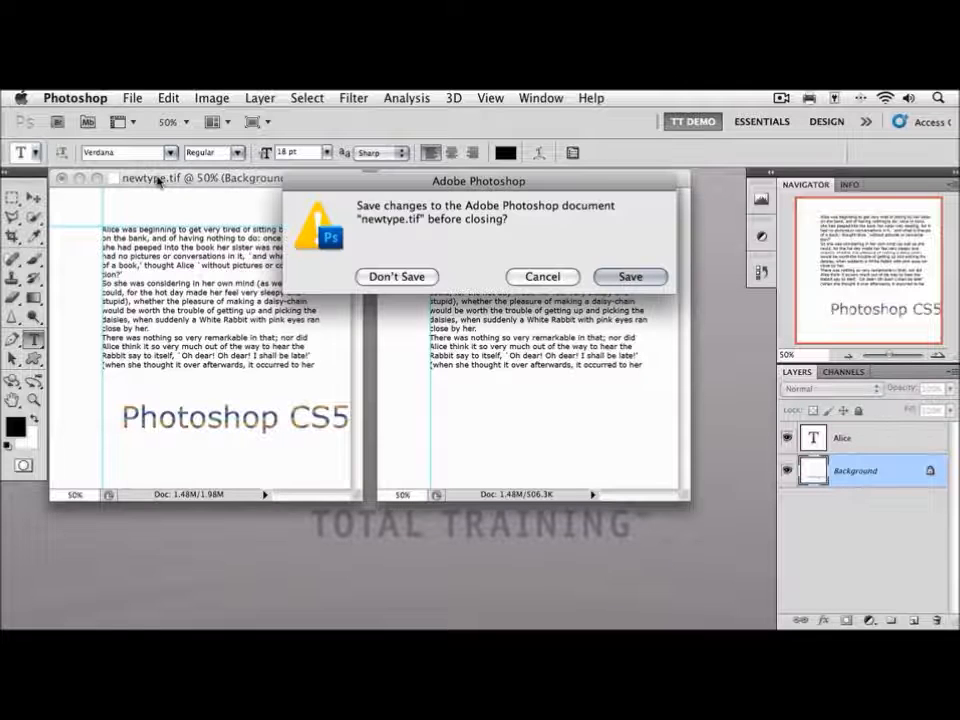
key("super+d")
Step: Set the Alice text layer's font size to 30 pt in Untitled-1, viewing the document at 100%
left_click_drag(480, 182, 267, 191)
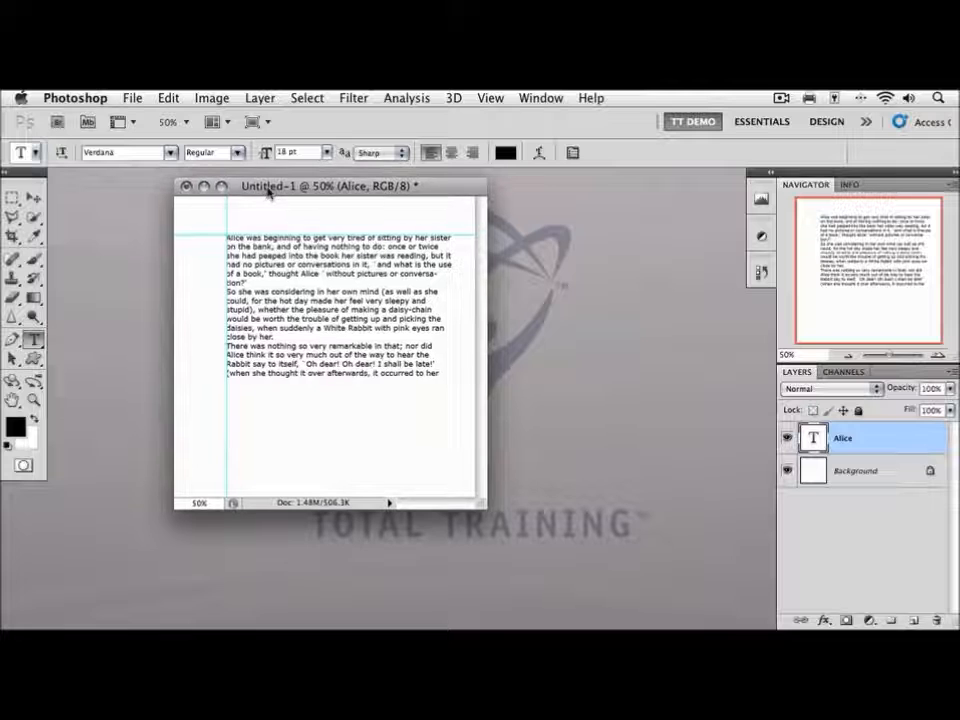
key("super+equal")
key("super+equal")
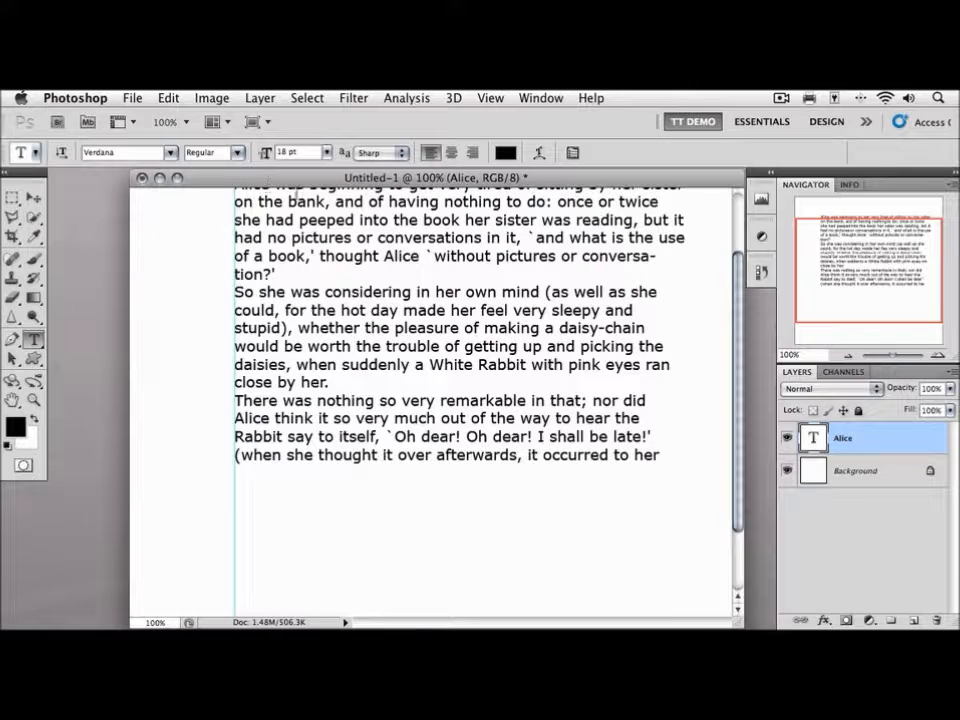
scroll(737, 213, "up", 3)
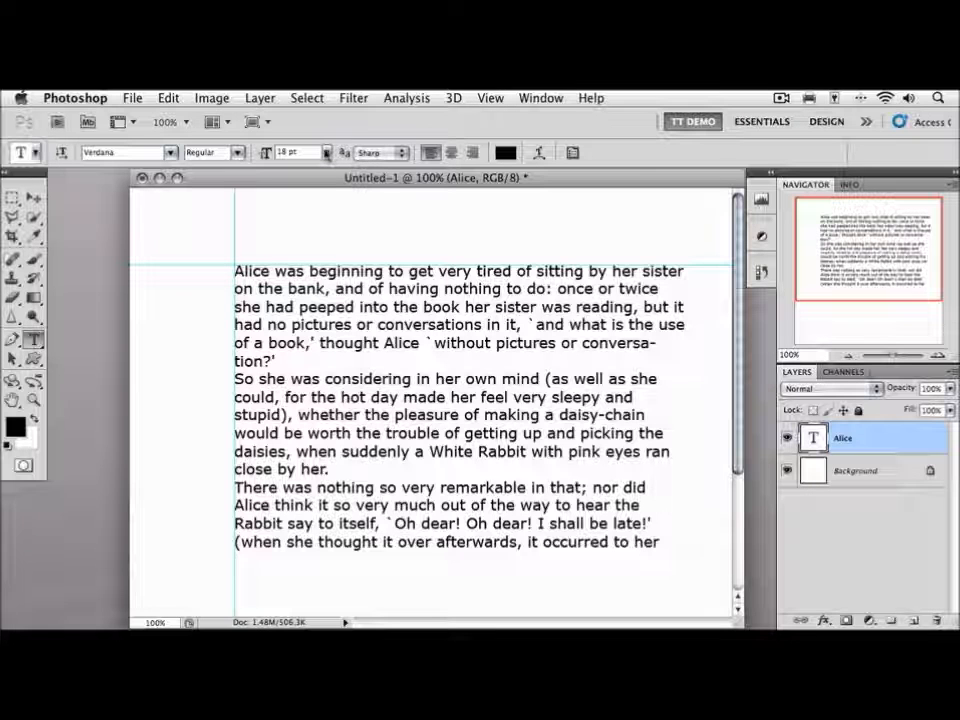
left_click(325, 153)
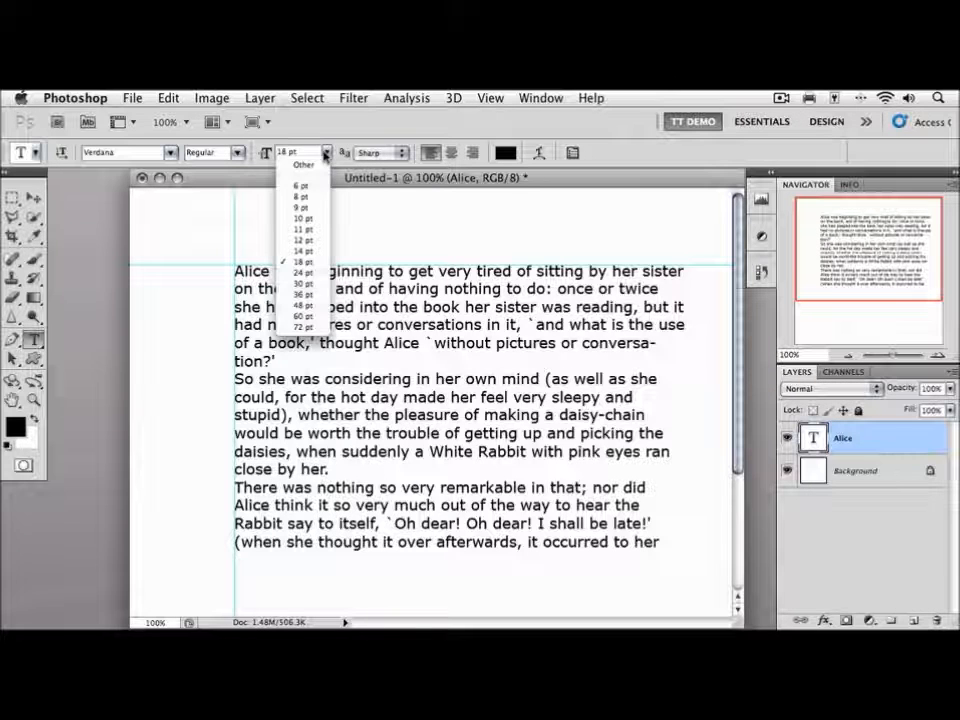
left_click(303, 283)
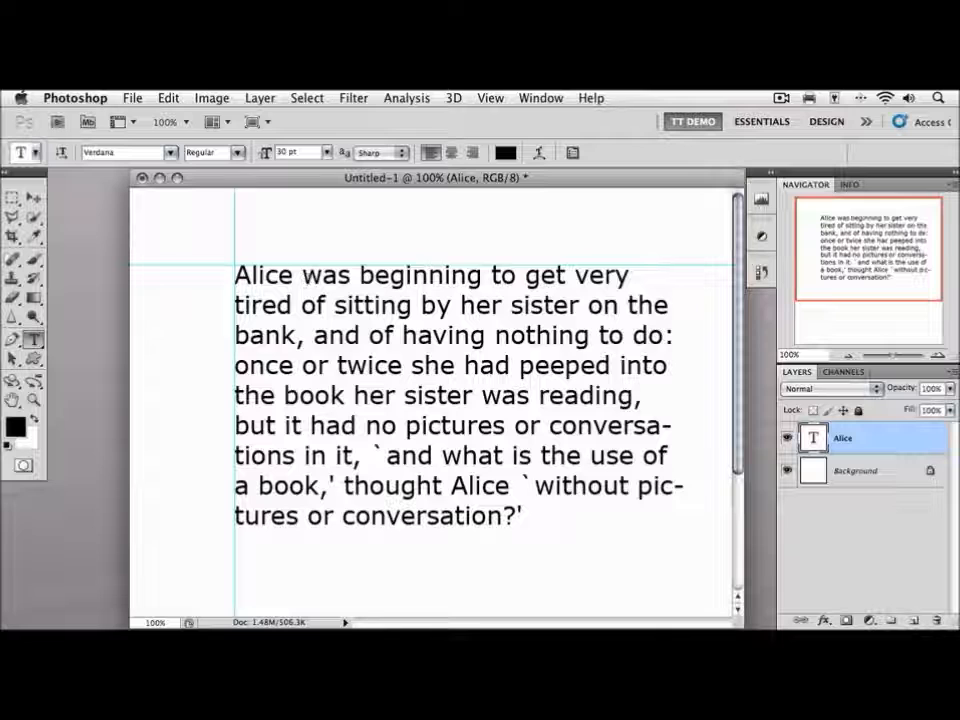
Step: Show the paragraph formatting settings, try centering the whole Alice text layer, and right-align it
left_click_drag(530, 178, 508, 177)
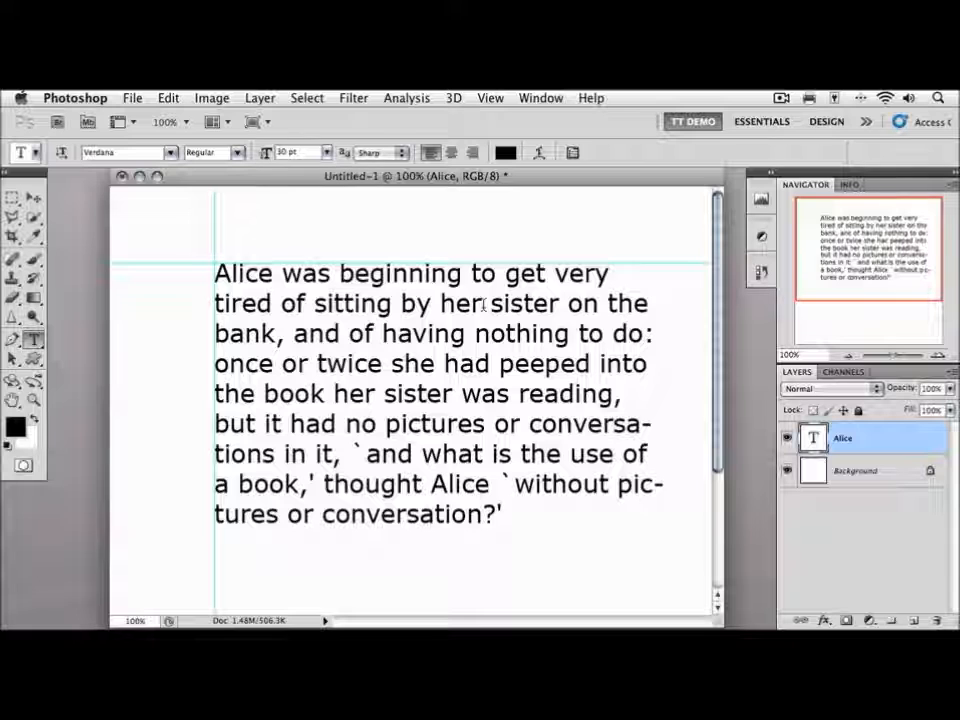
left_click(549, 97)
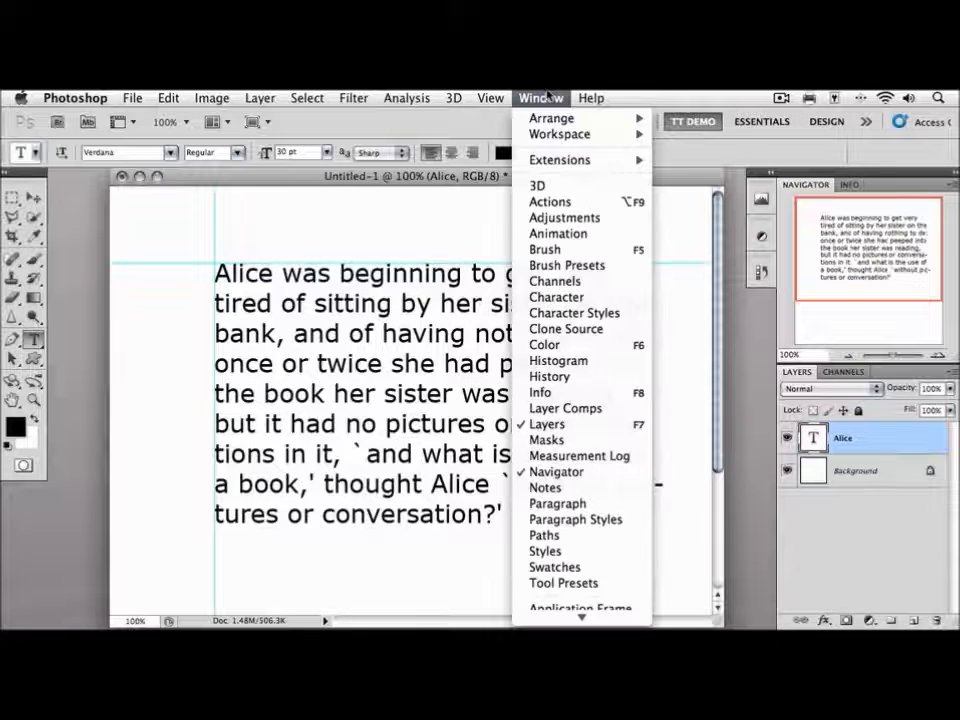
left_click(580, 505)
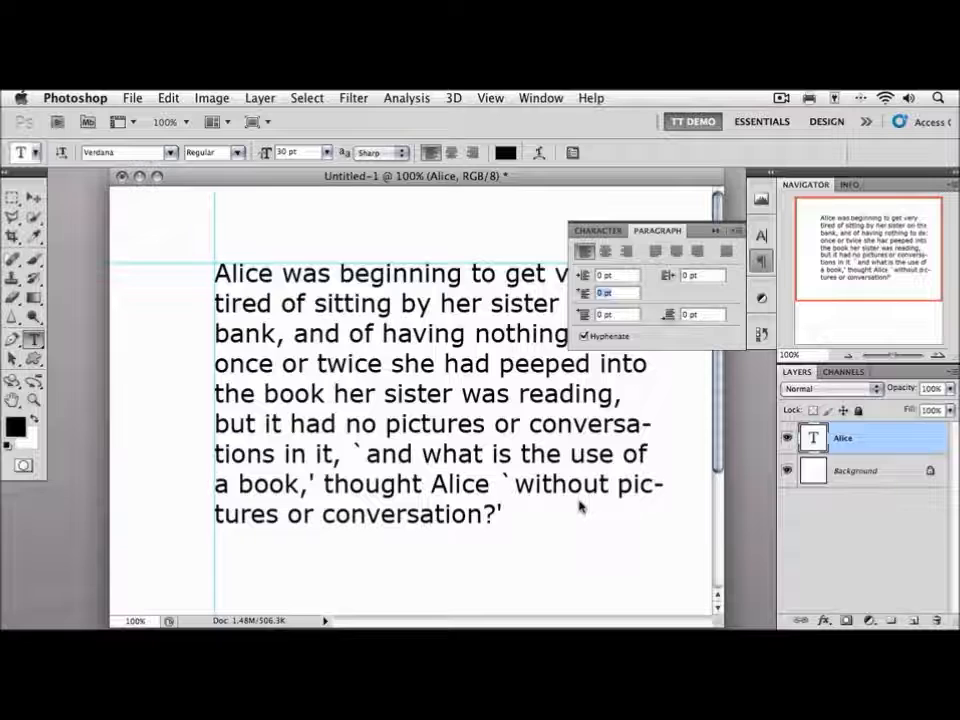
left_click(605, 252)
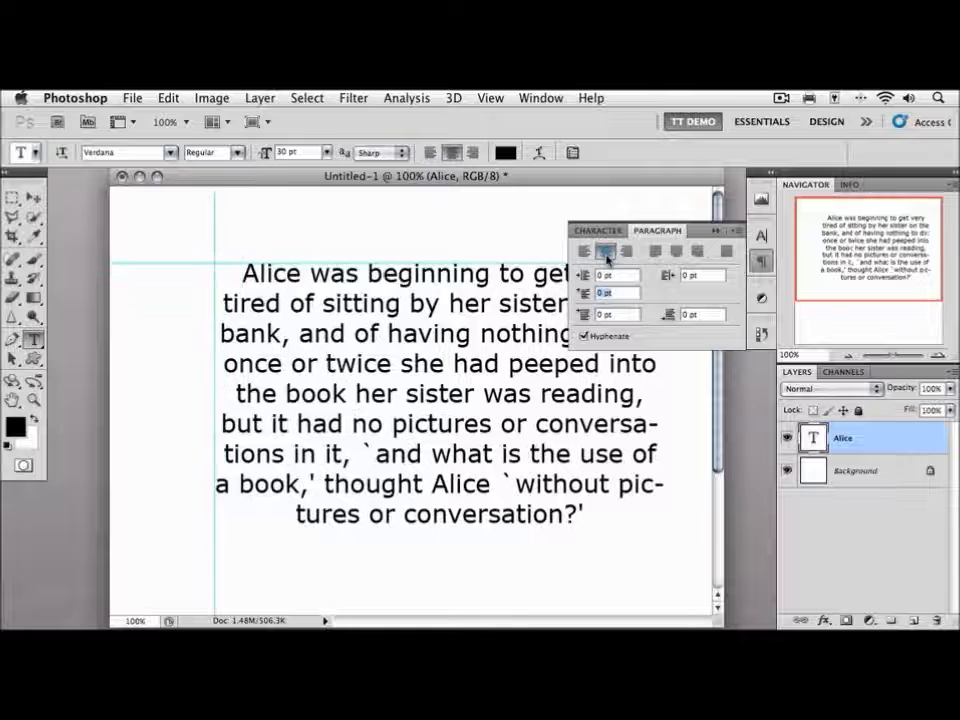
left_click(627, 252)
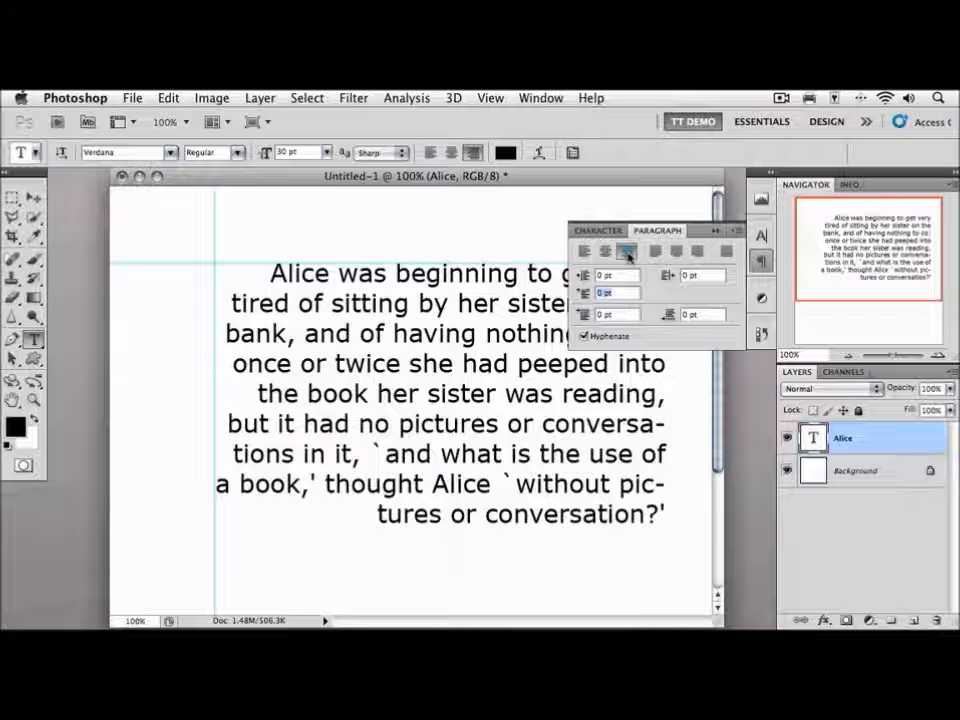
Step: Left-align only the first paragraph of the Alice text, with the paragraph settings floated clear of the text
left_click(408, 303)
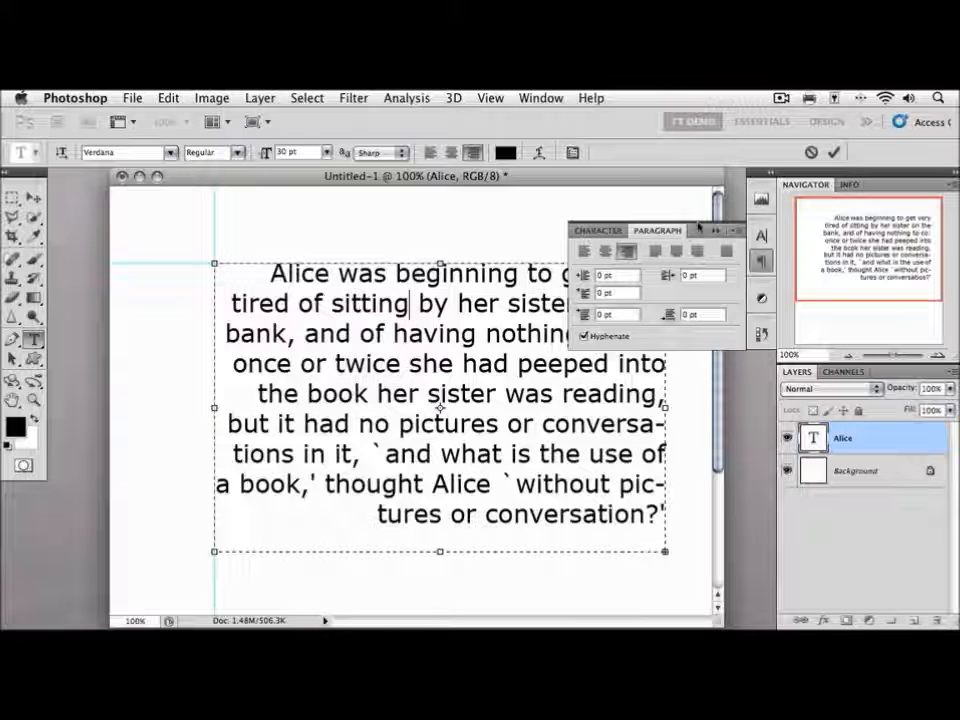
left_click_drag(698, 232, 798, 416)
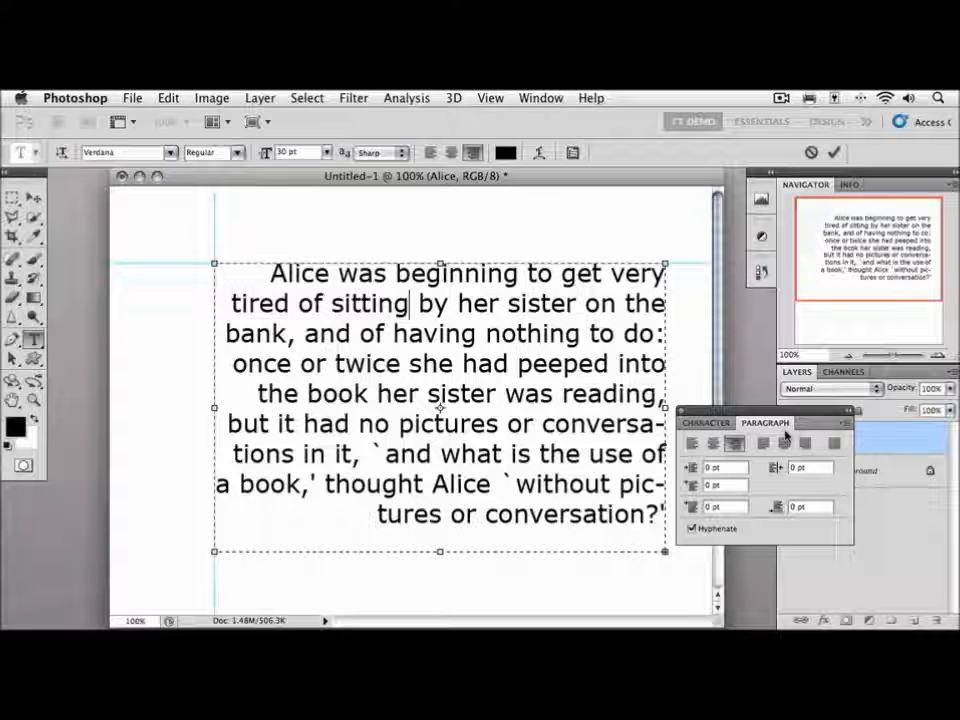
left_click(692, 444)
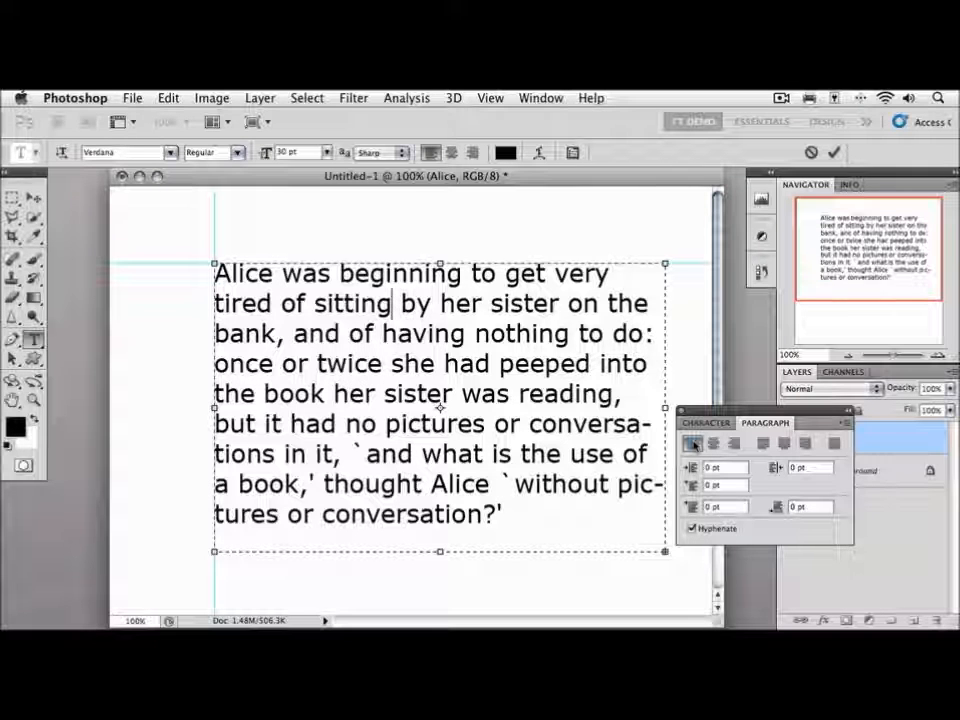
Step: Try justifying the first paragraph with its last line left, centered, right and fully justified, and restore left alignment
left_click(766, 448)
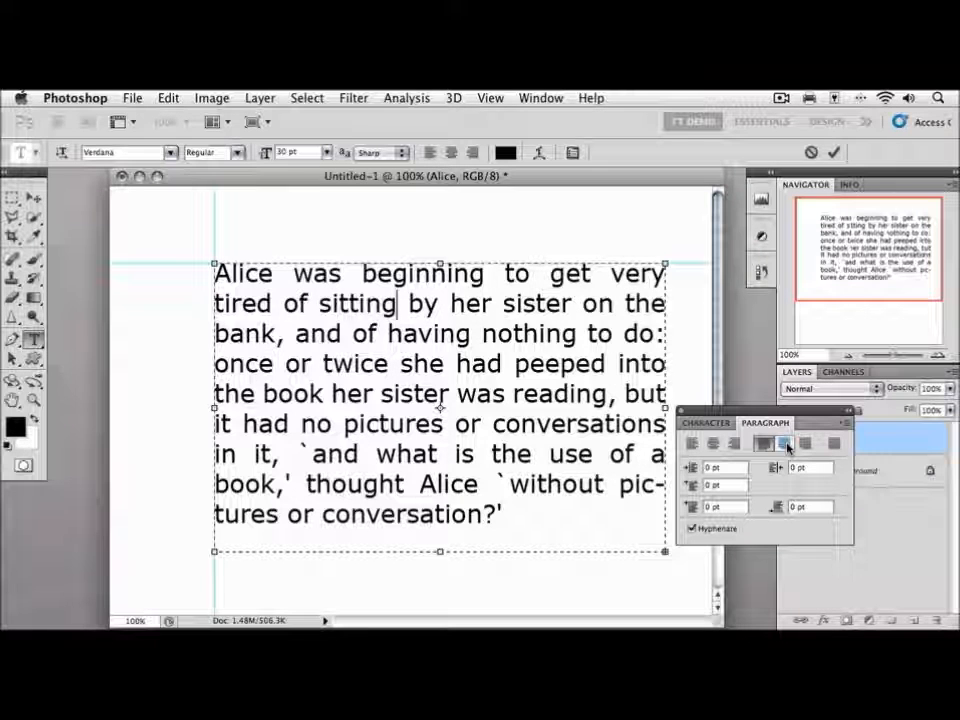
left_click(787, 447)
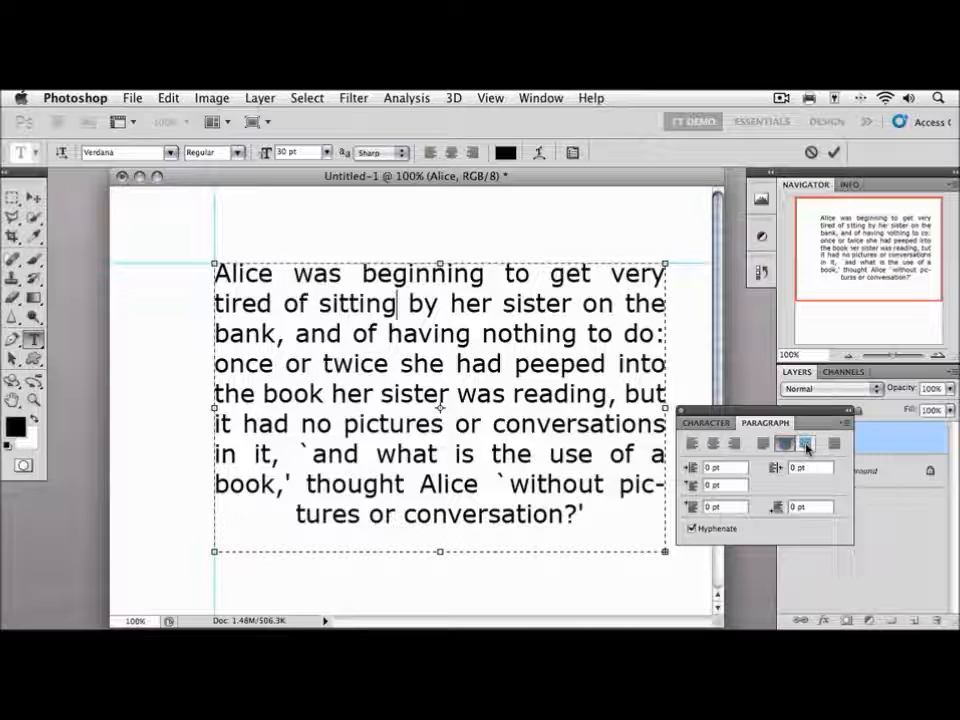
left_click(806, 446)
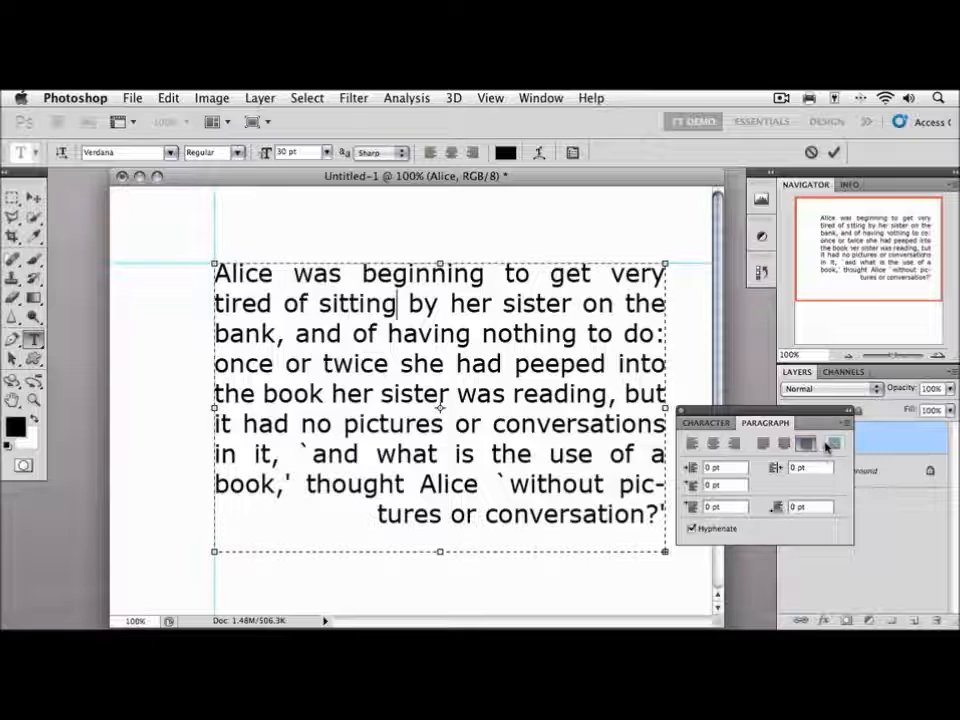
left_click(832, 446)
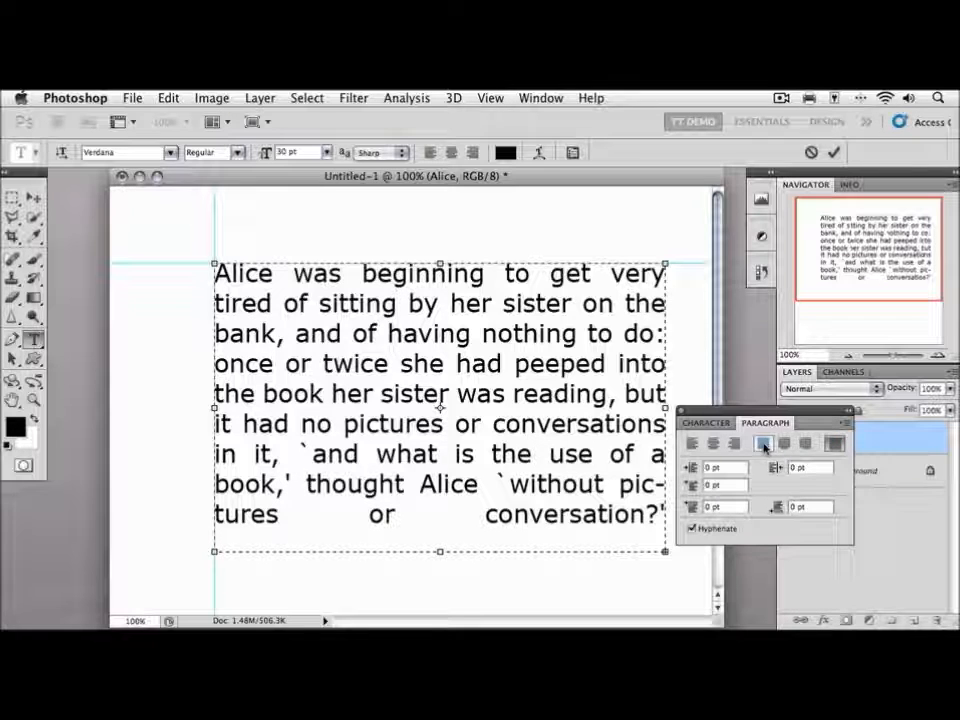
left_click(763, 446)
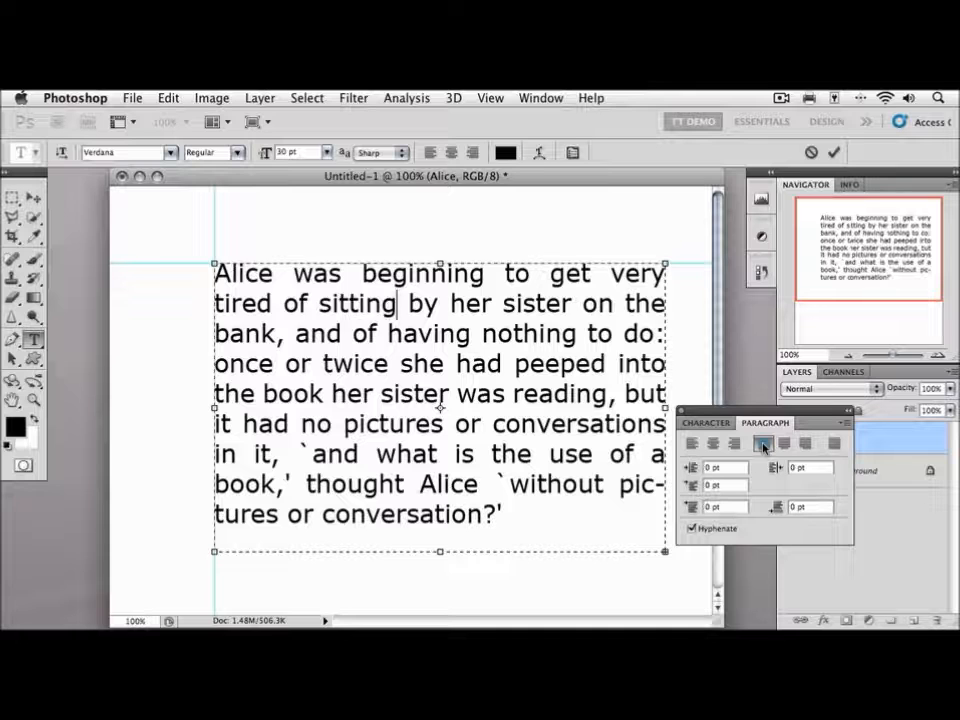
left_click(690, 443)
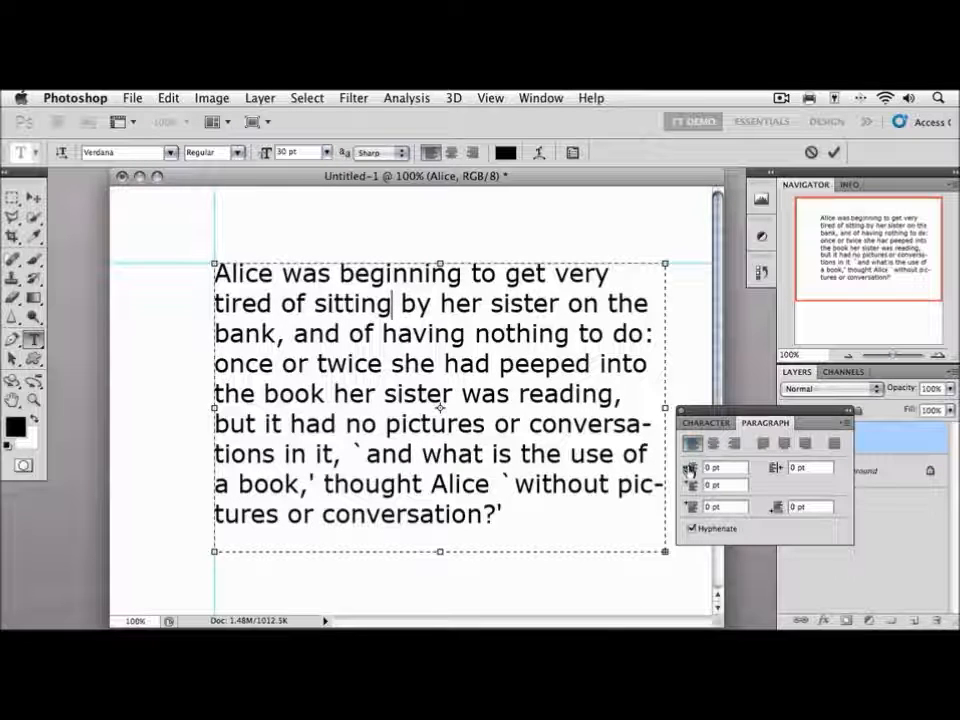
Step: Try a 40 pt left-margin indent on the first paragraph and reset it to 0
left_click(692, 470)
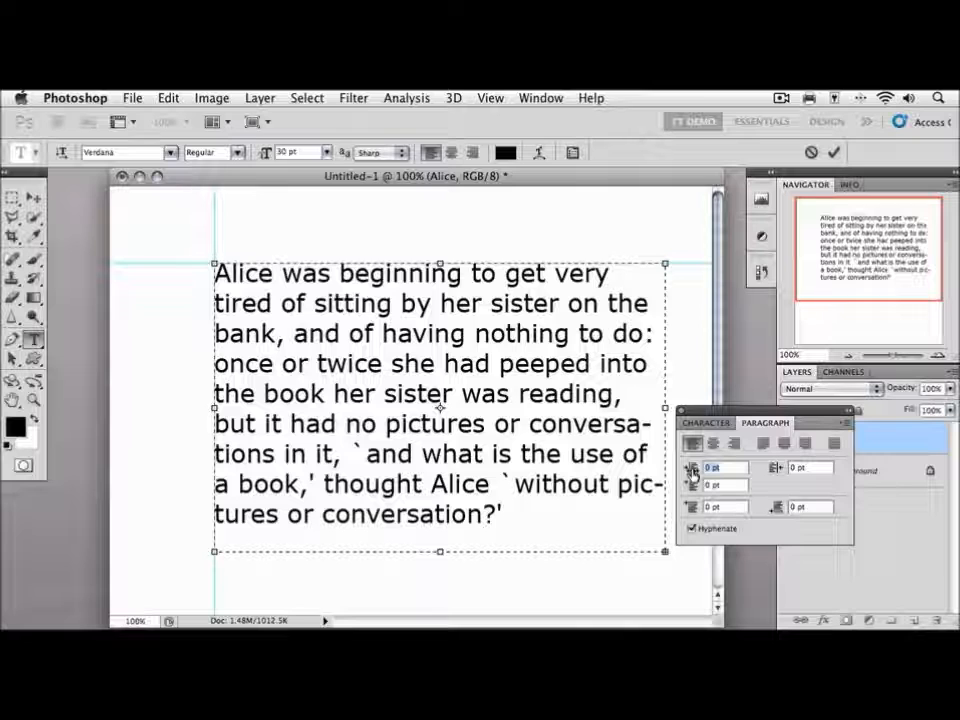
type("40")
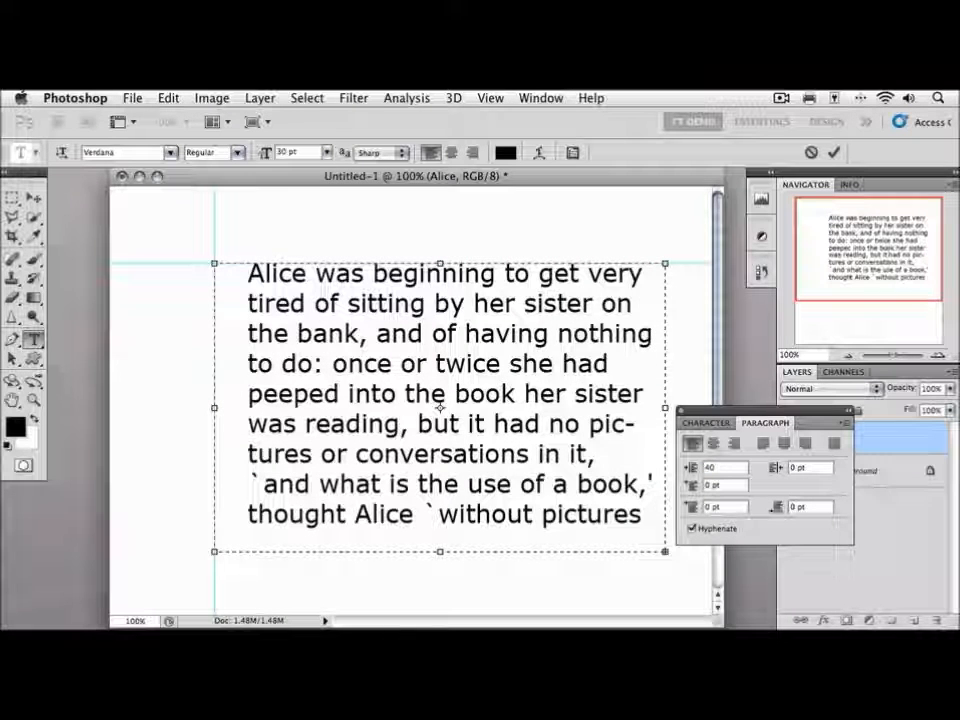
left_click(692, 472)
type("0")
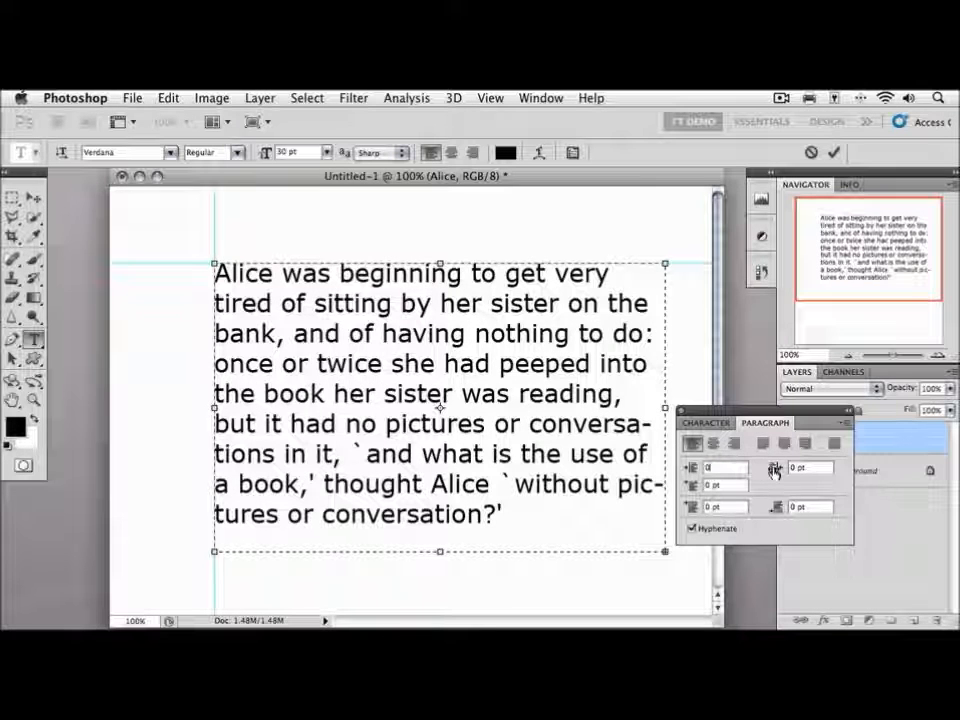
Step: Try a 40 pt right-margin indent on the first paragraph and reset it to 0
key("Tab")
type("40")
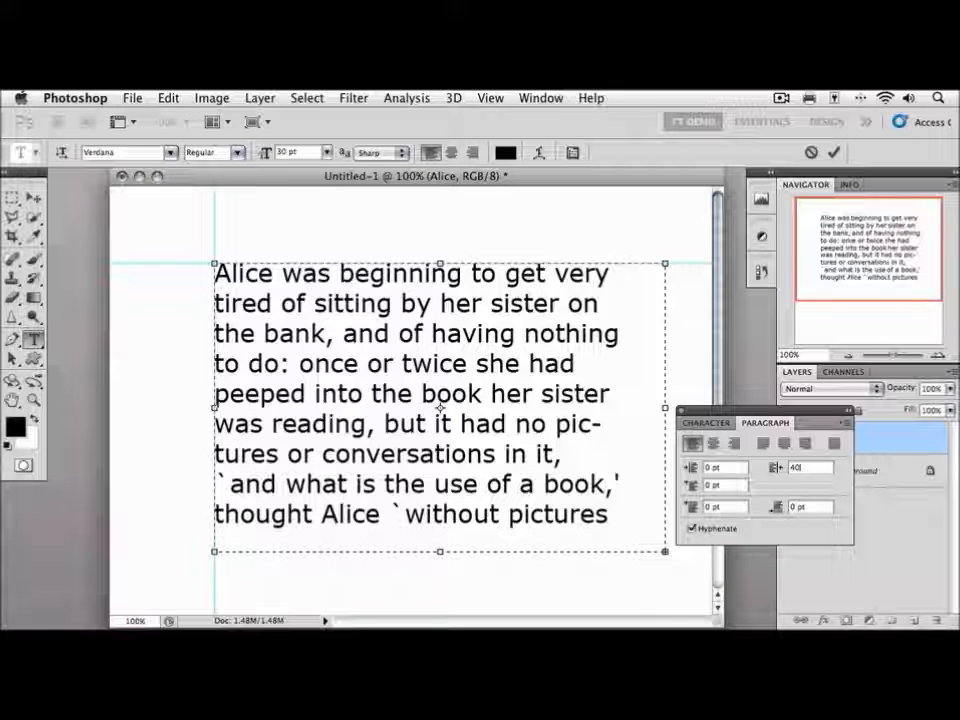
key("super+a")
type("0")
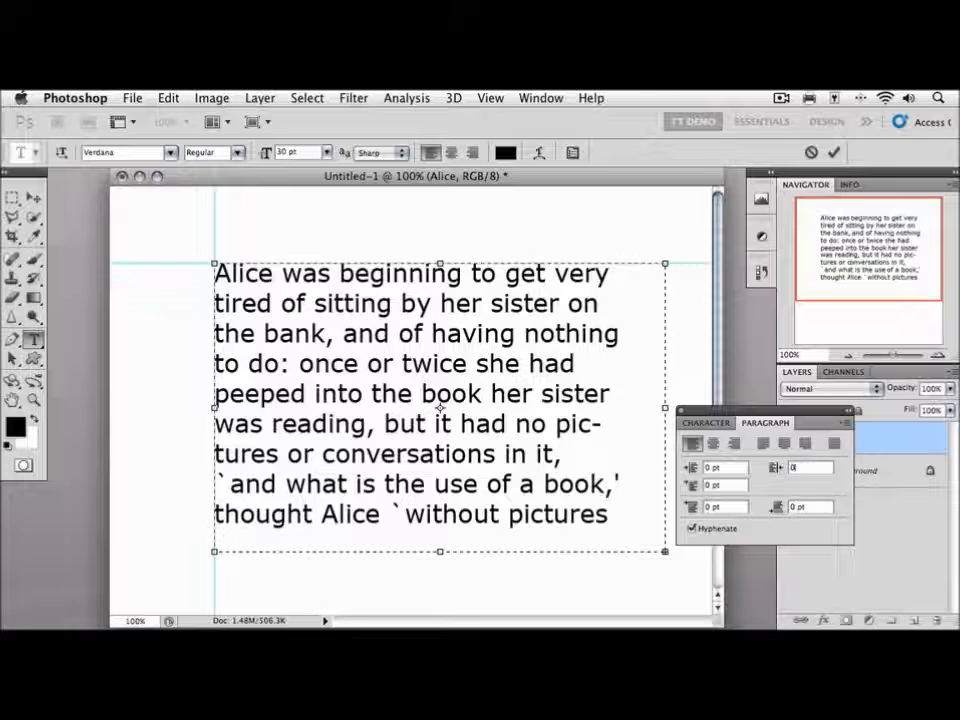
key("Return")
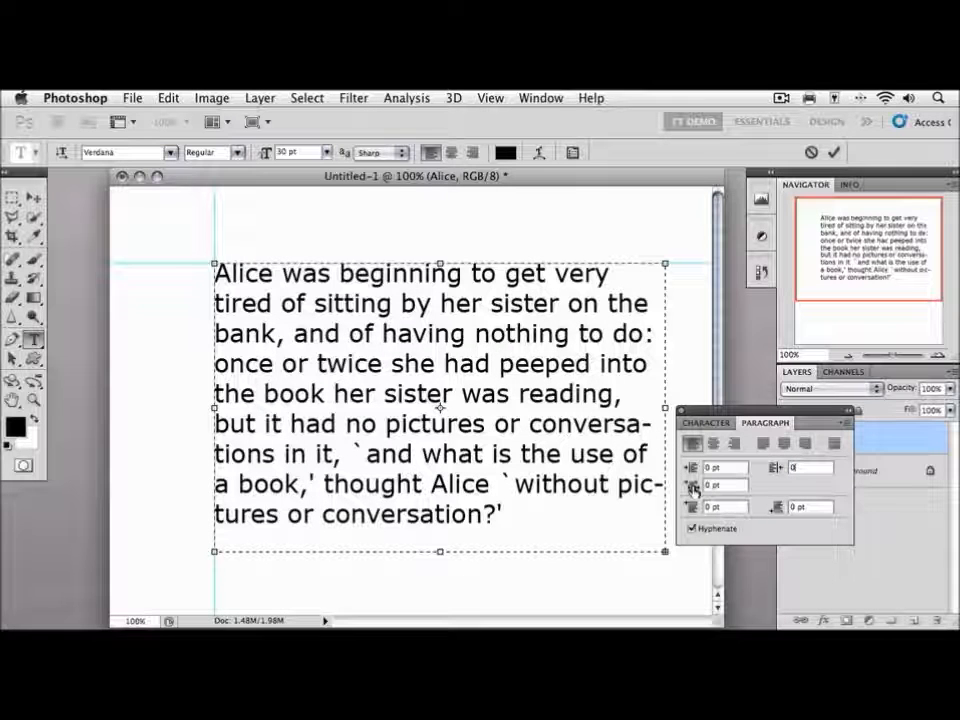
Step: Try a 40 pt first-line indent on the first paragraph and reset it to 0
key("Tab")
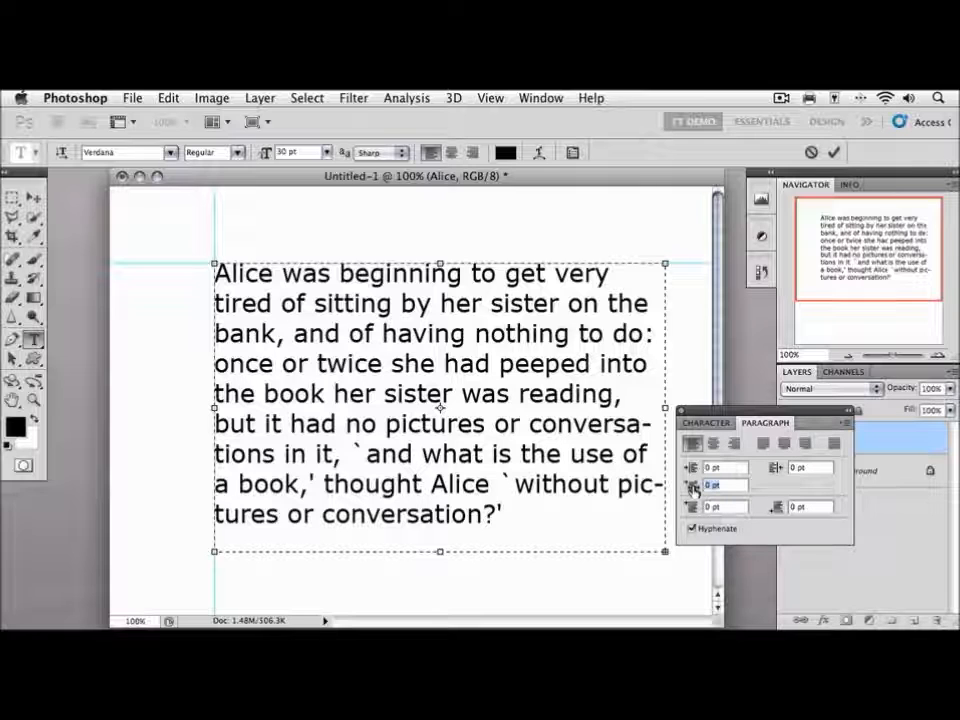
type("40")
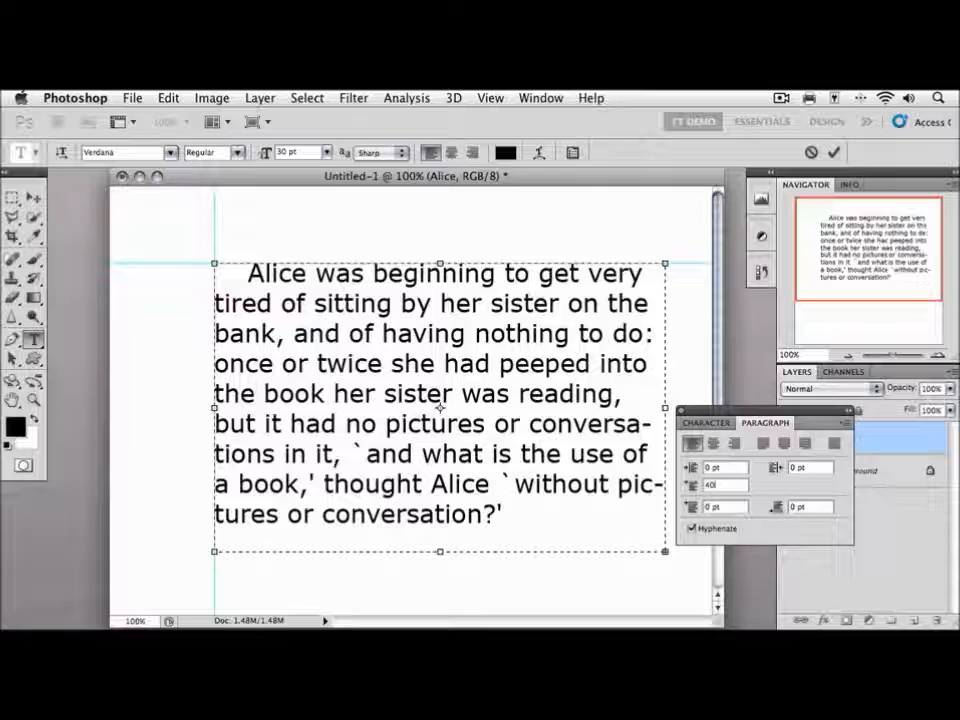
key("Return")
type("0")
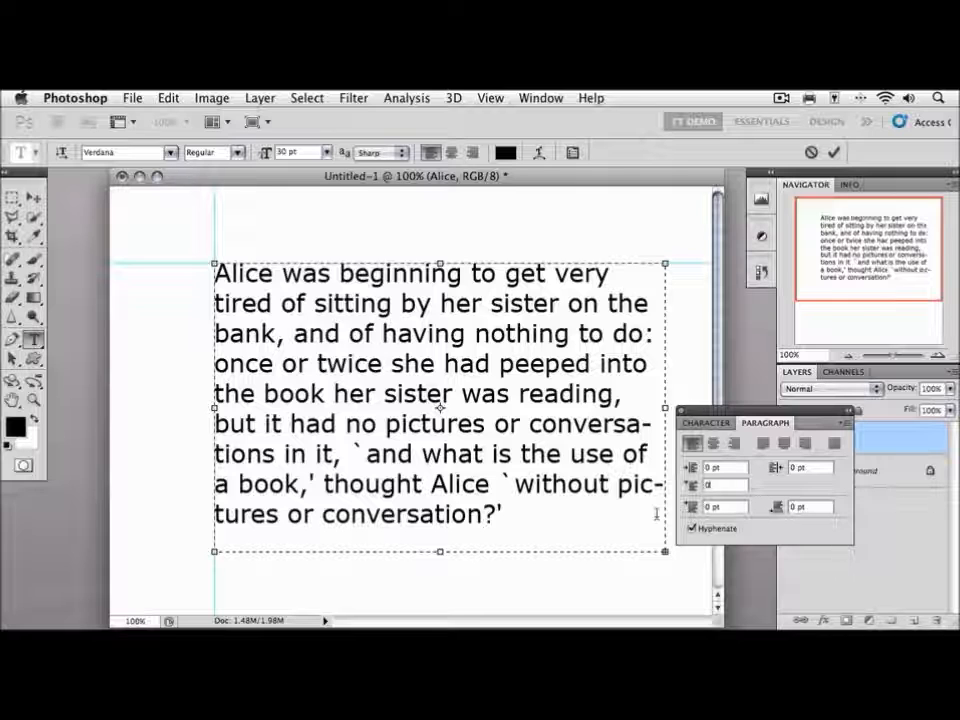
Step: Extend the Alice text box downward to include the second paragraph, and try 40 pt space after the first paragraph before resetting it to 0
left_click_drag(440, 551, 450, 621)
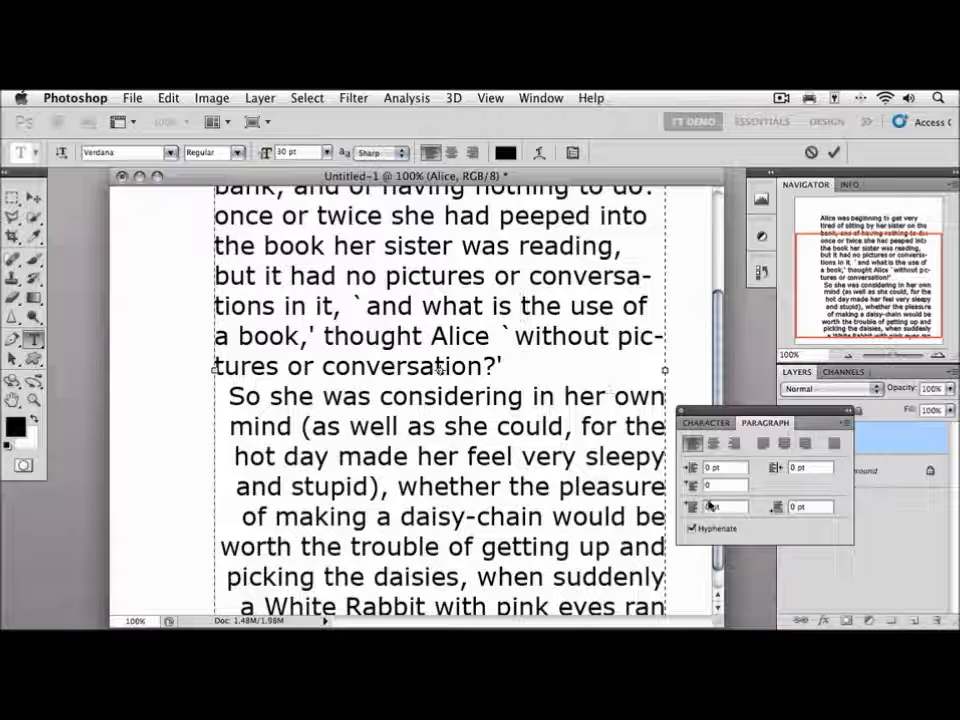
left_click(779, 508)
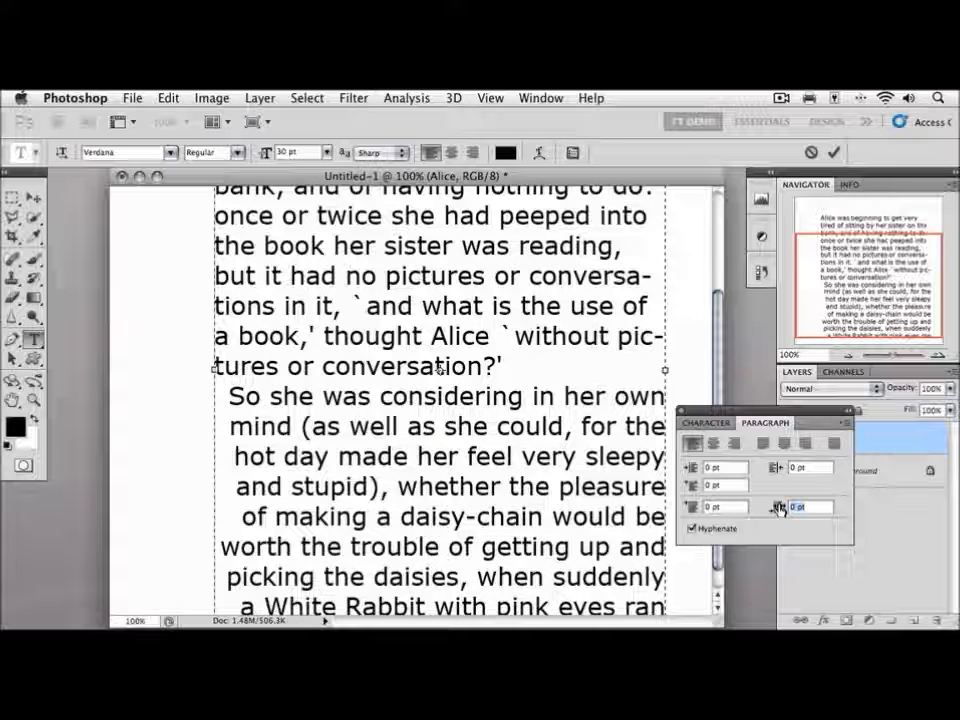
type("40")
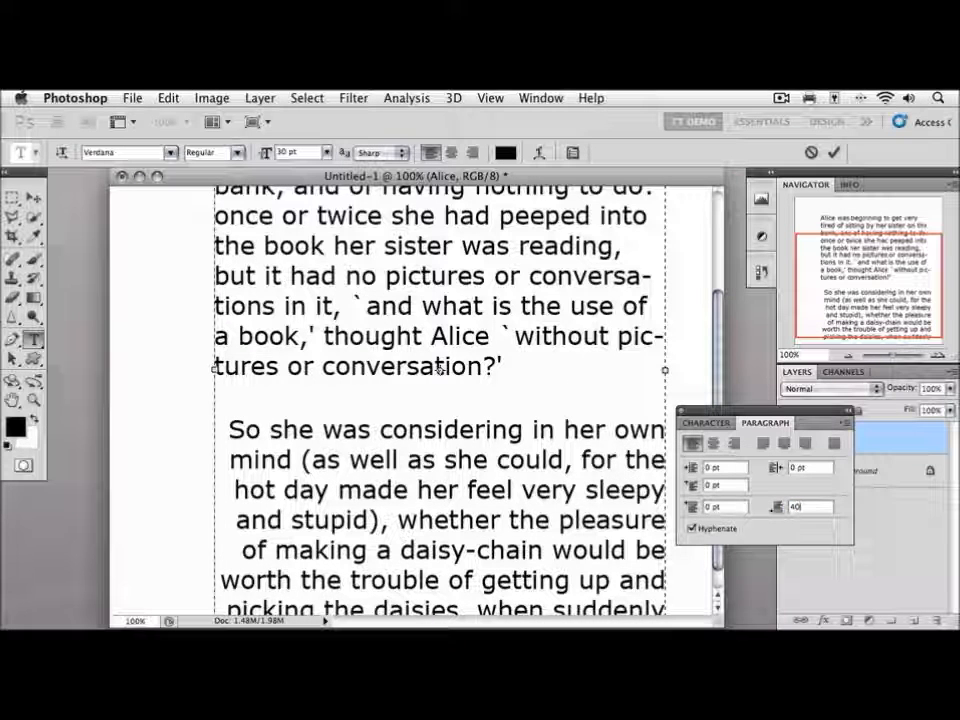
left_click(780, 509)
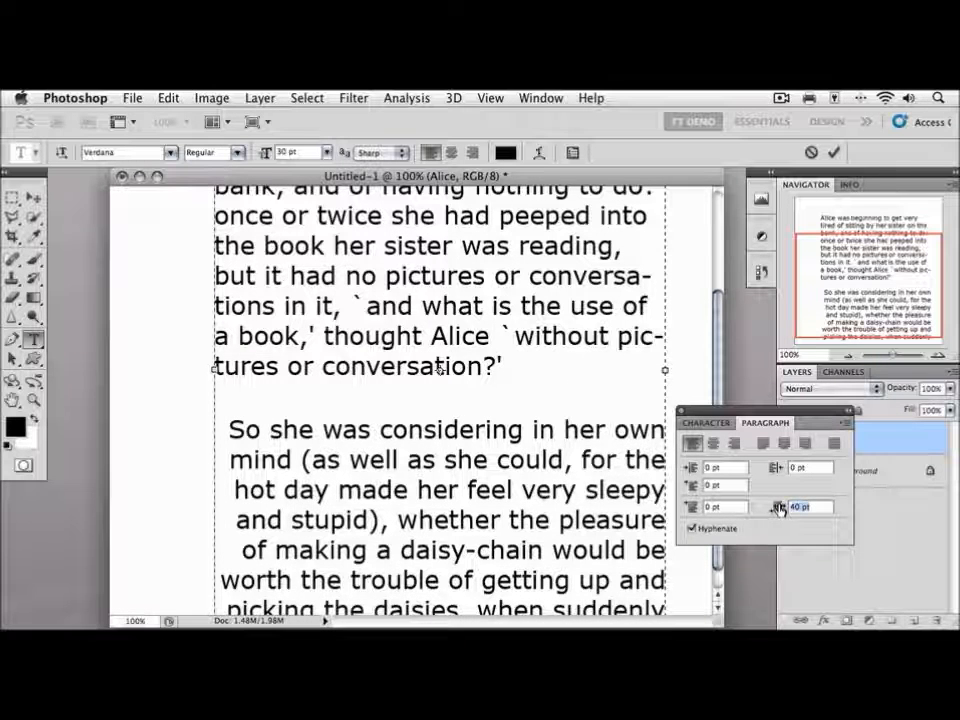
type("0")
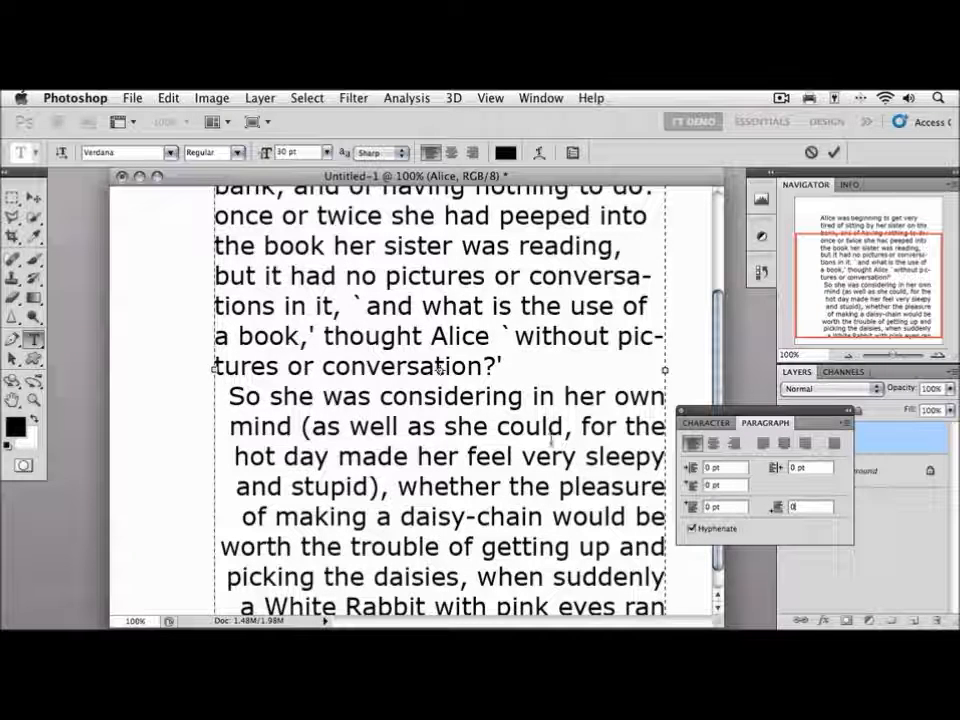
Step: Try 40 pt space before the second paragraph, reset it to 0, and left-align that paragraph
left_click(437, 428)
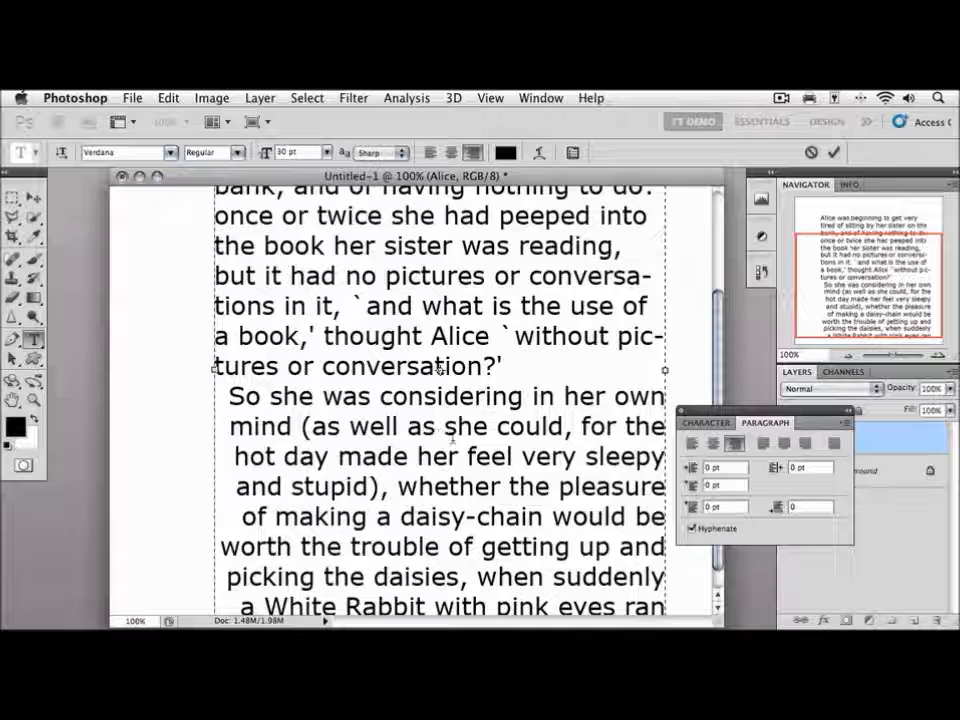
left_click(689, 507)
type("40")
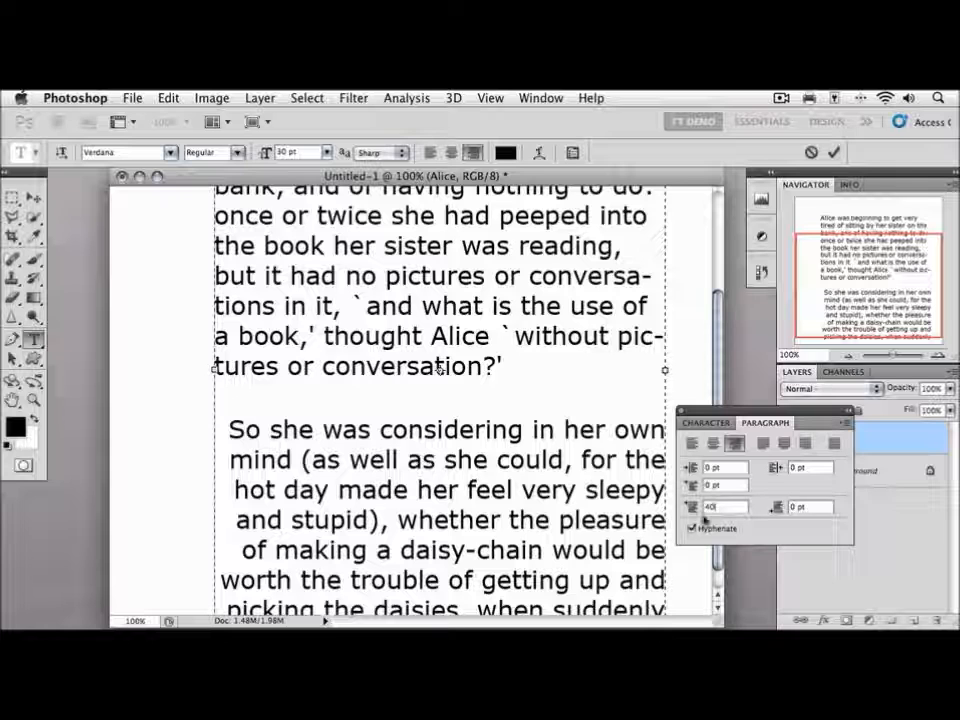
left_click(691, 508)
type("0")
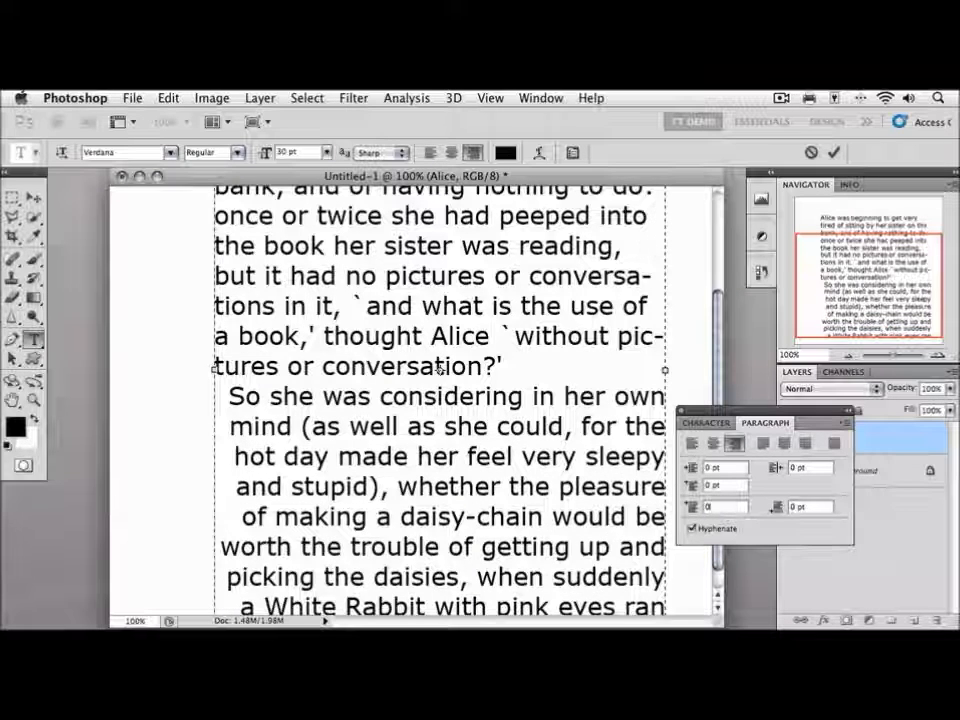
left_click(691, 444)
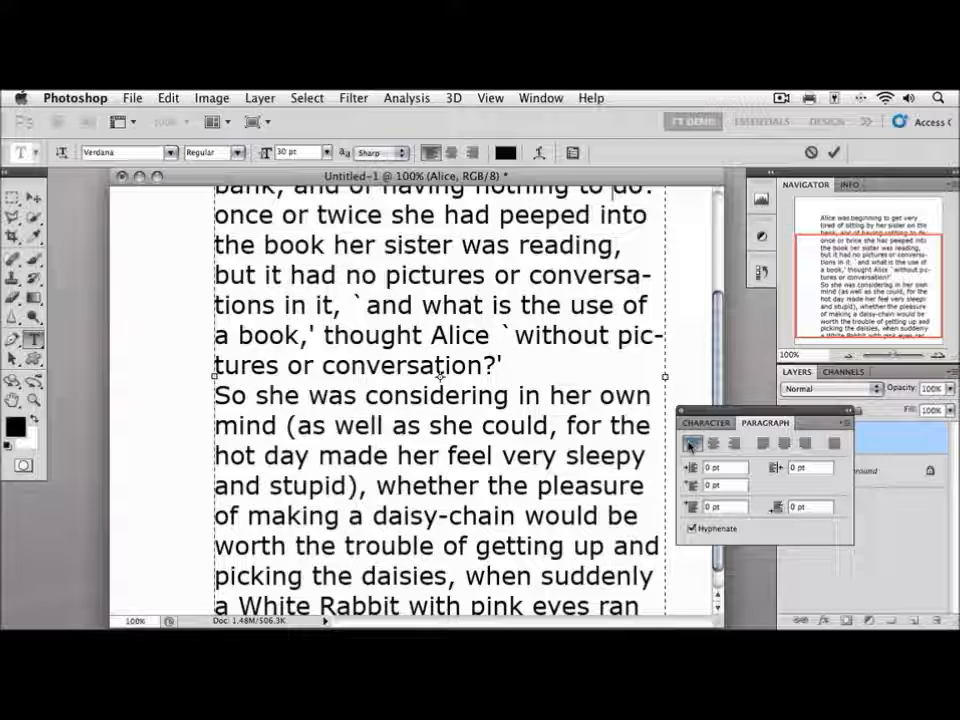
Step: Select "So she was considering" in the second paragraph and review its font style options in the character settings, keeping Regular
left_click(705, 423)
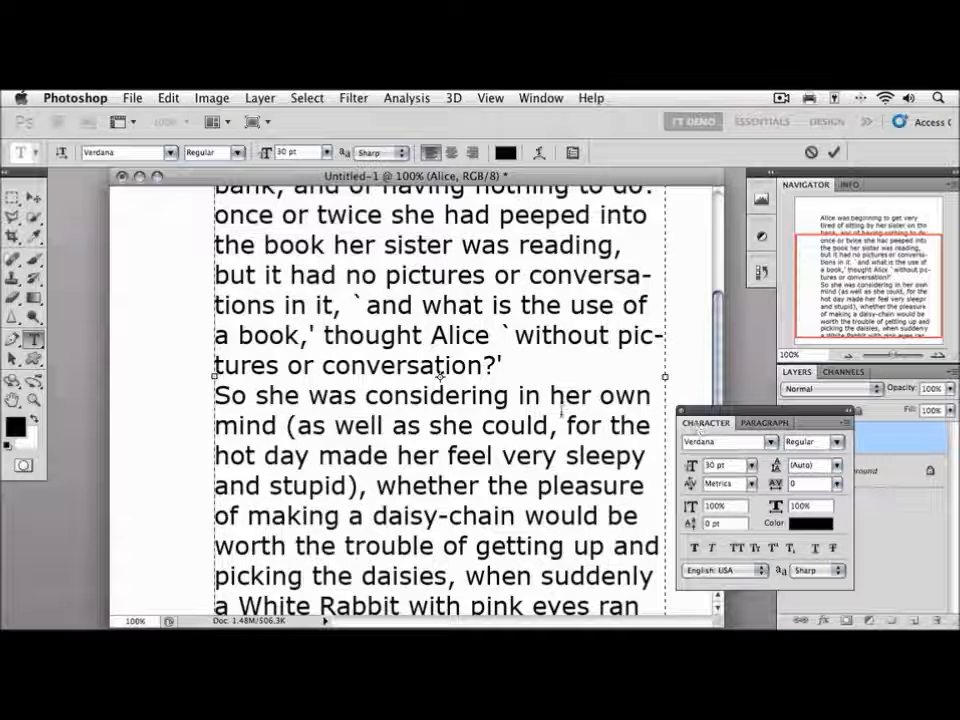
left_click_drag(508, 397, 214, 397)
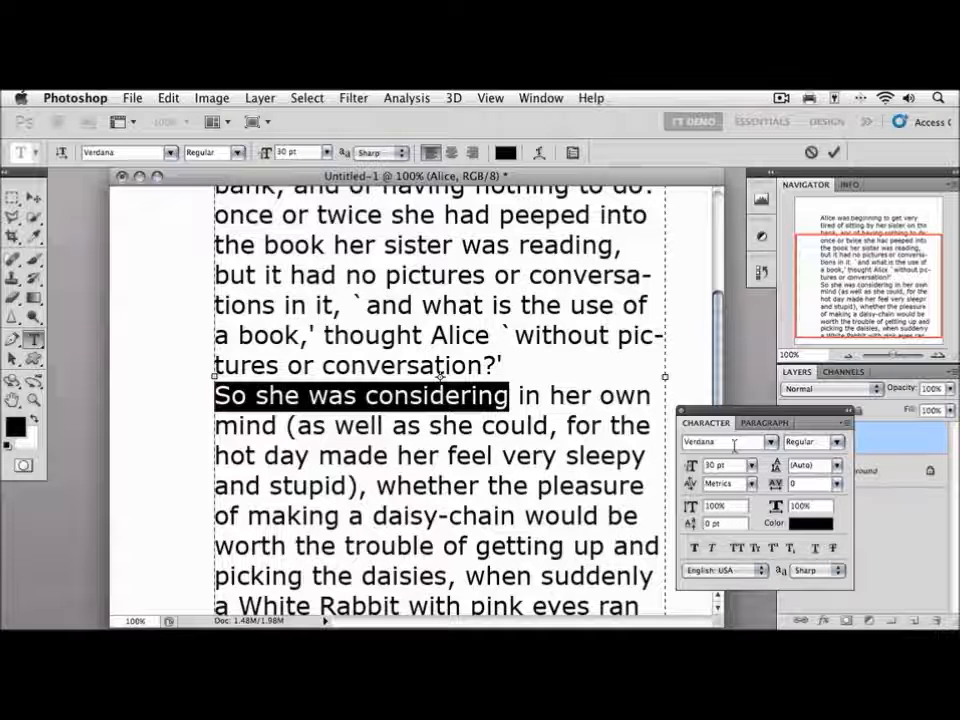
left_click(838, 446)
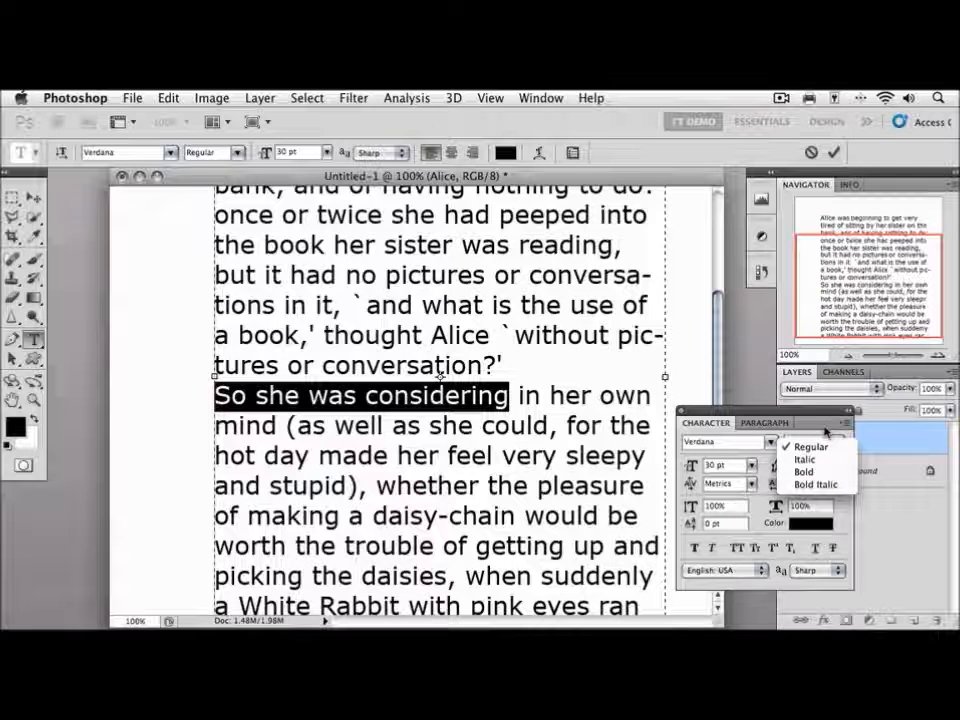
left_click(809, 445)
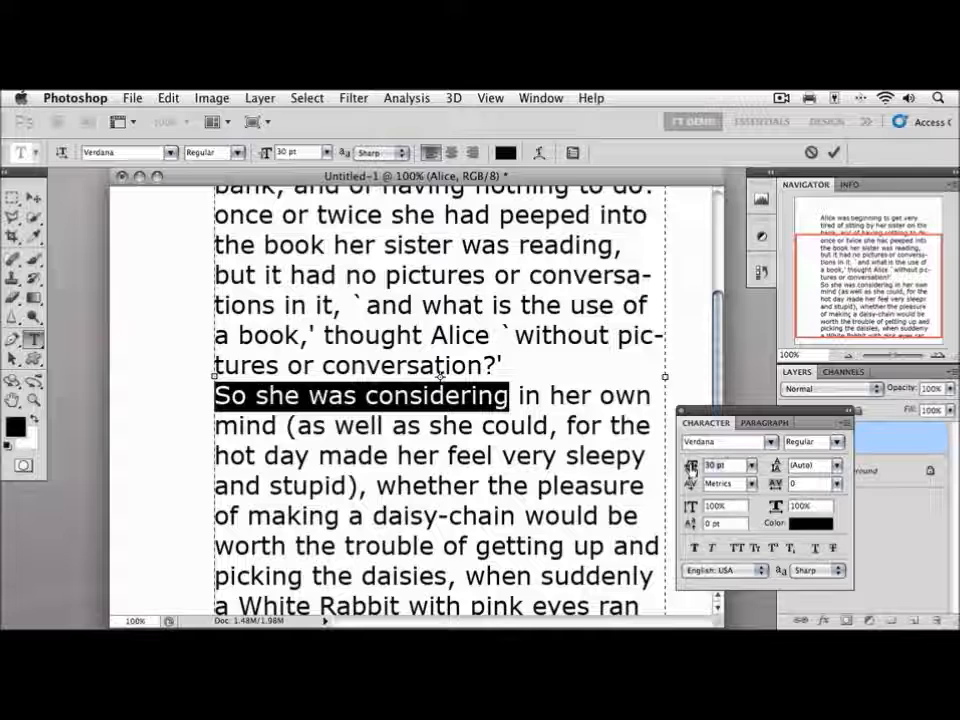
Step: Try a 40 pt font size on "So she was considering" and reset it to 30 pt
left_click(691, 468)
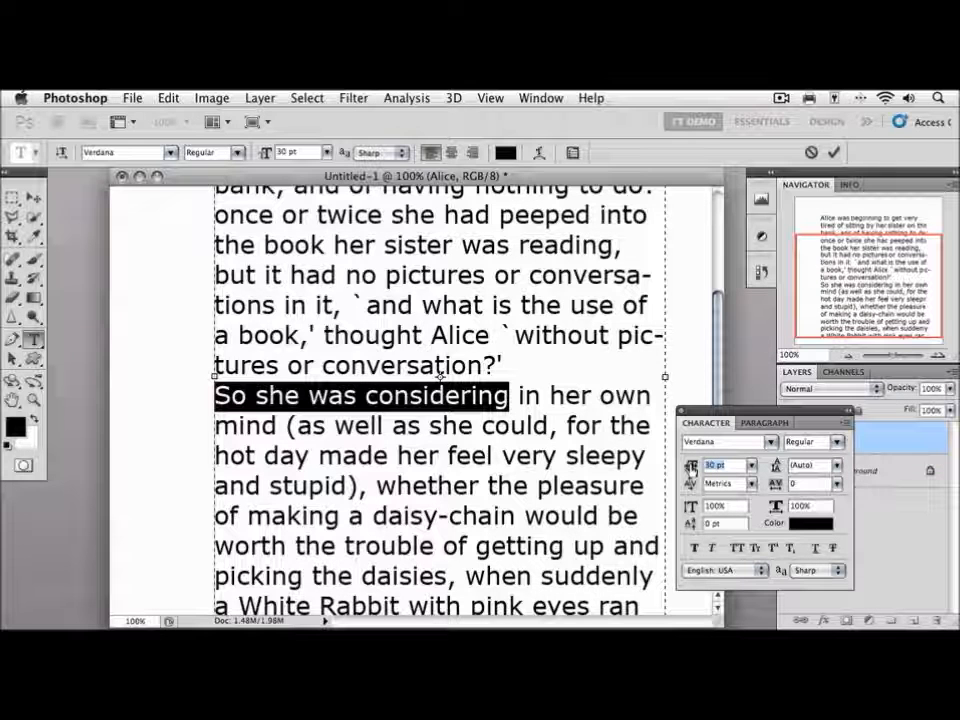
type("40")
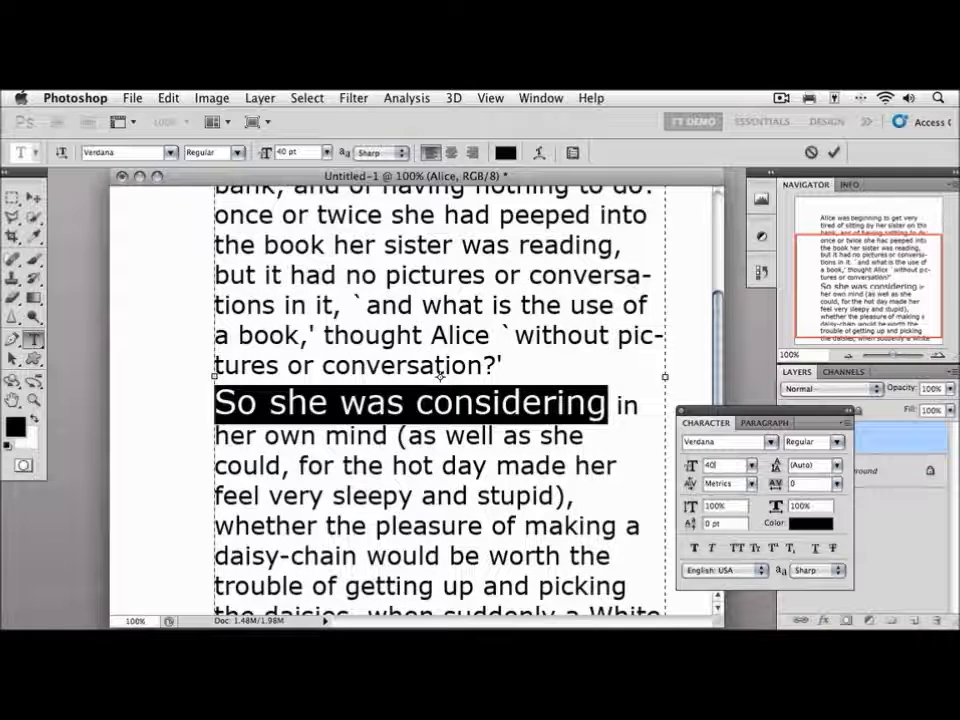
key("ctrl+Return")
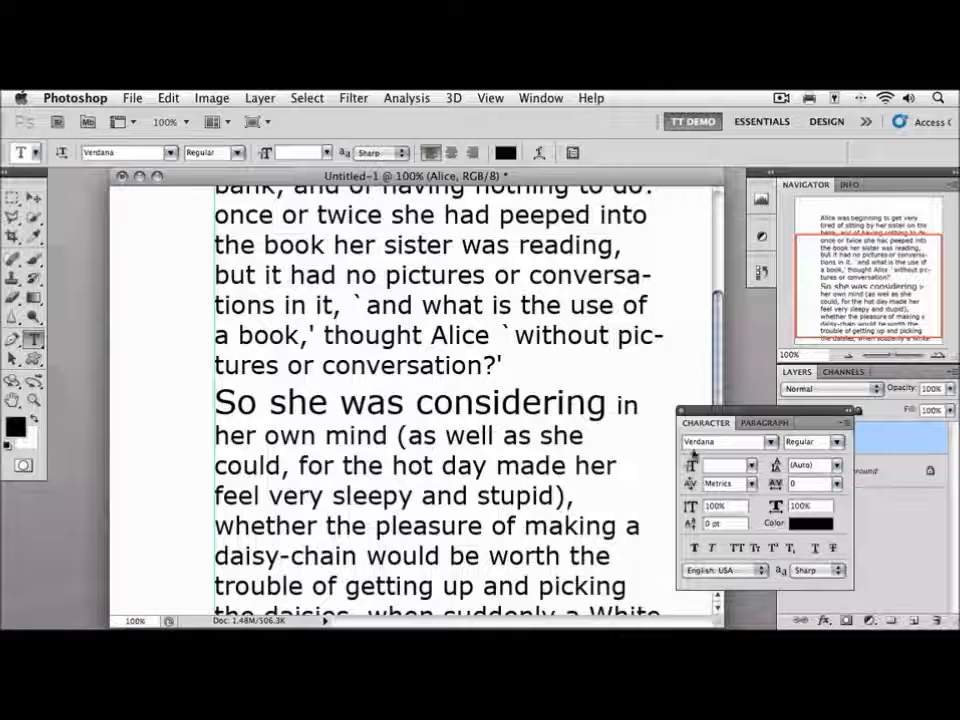
left_click(612, 405)
left_click_drag(608, 404, 206, 403)
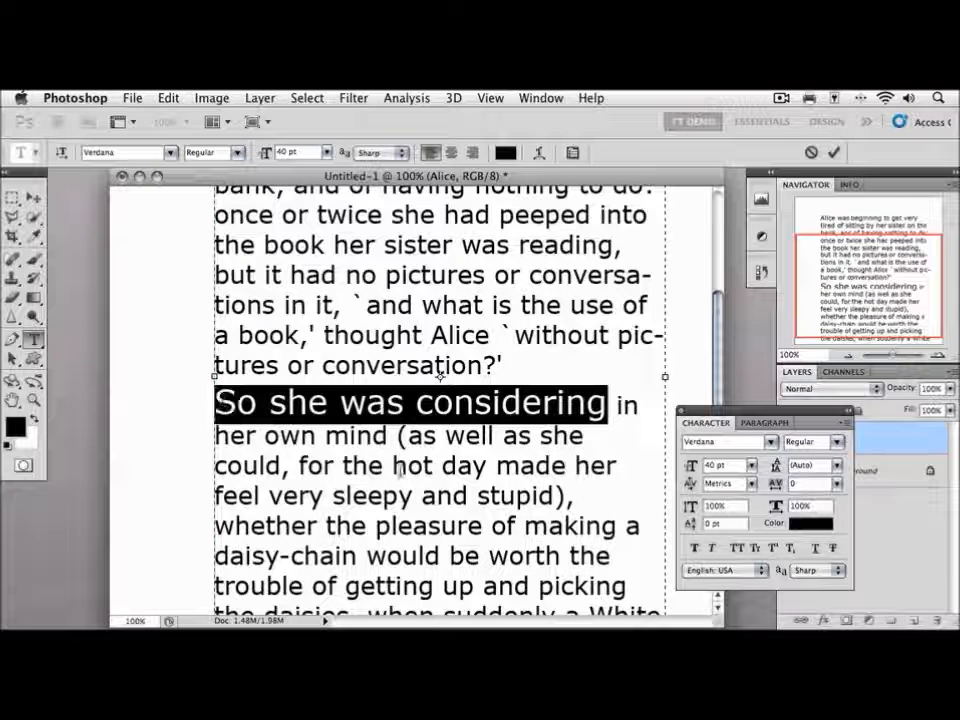
left_click(691, 470)
type("30")
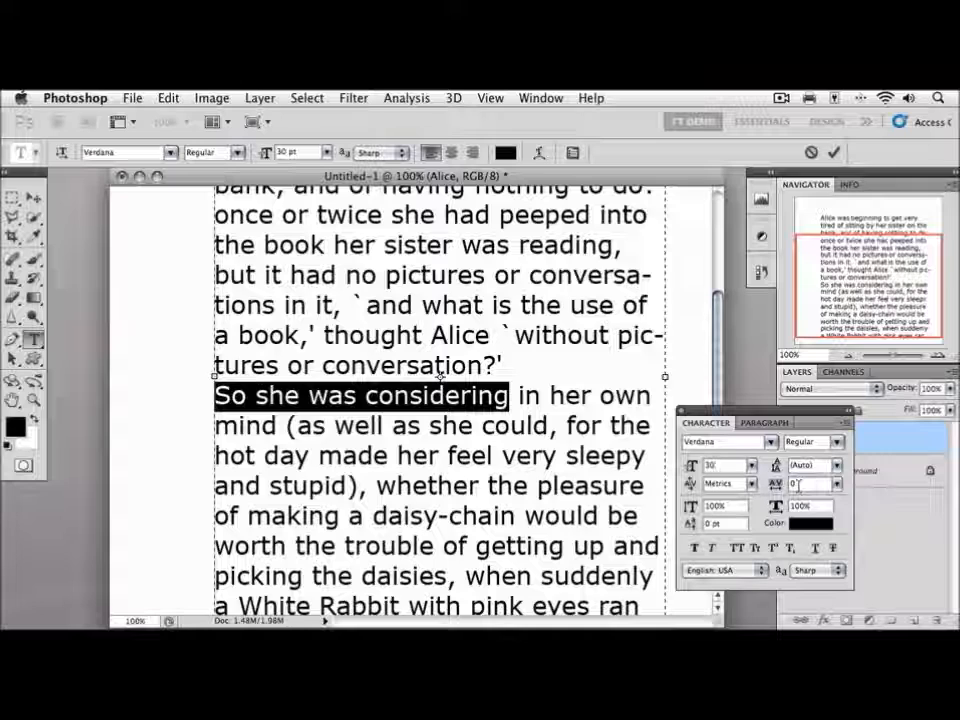
Step: Try tracking values from 20 up to 100 on "So she was considering" and reset the tracking to 0
left_click(798, 485)
type("20")
key("Return")
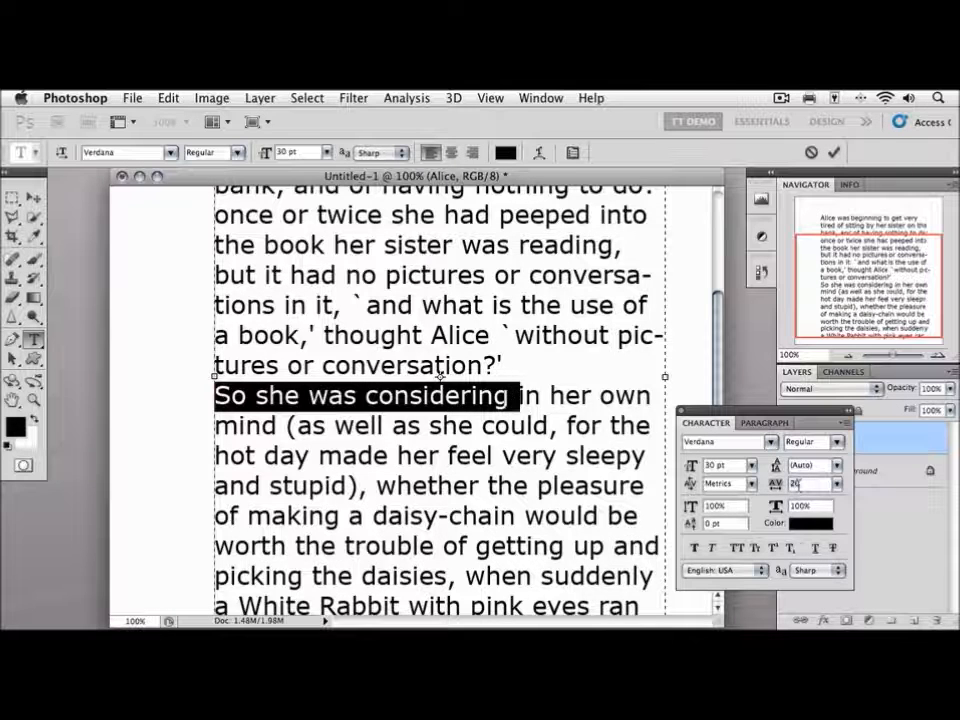
key("Up")
key("Up")
key("Up")
key("Up")
key("Up")
key("Up")
key("Up")
key("Up")
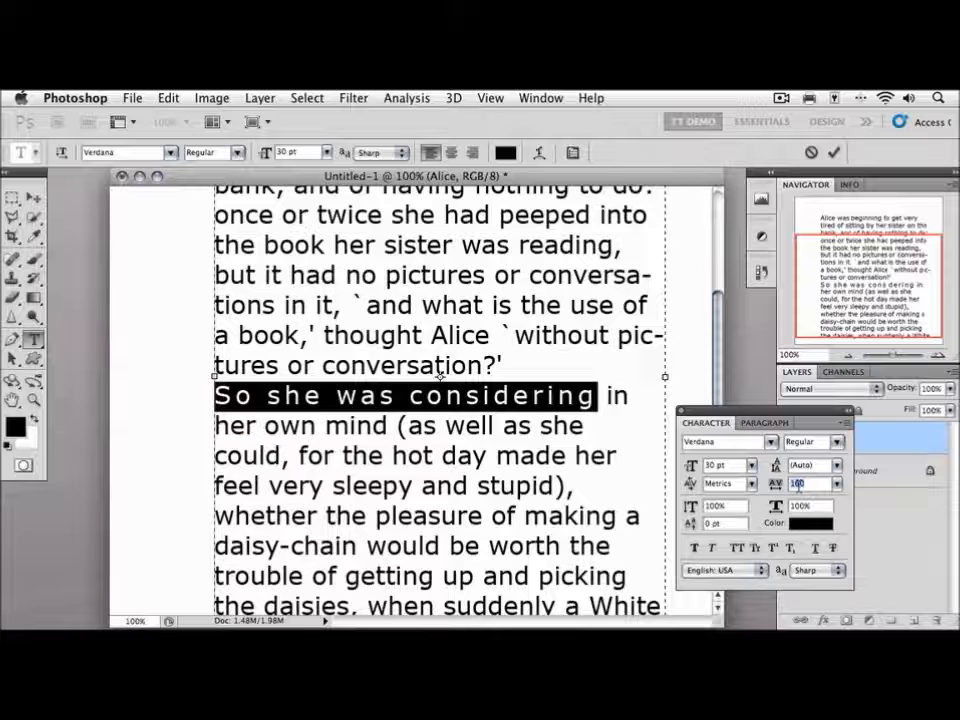
type("0")
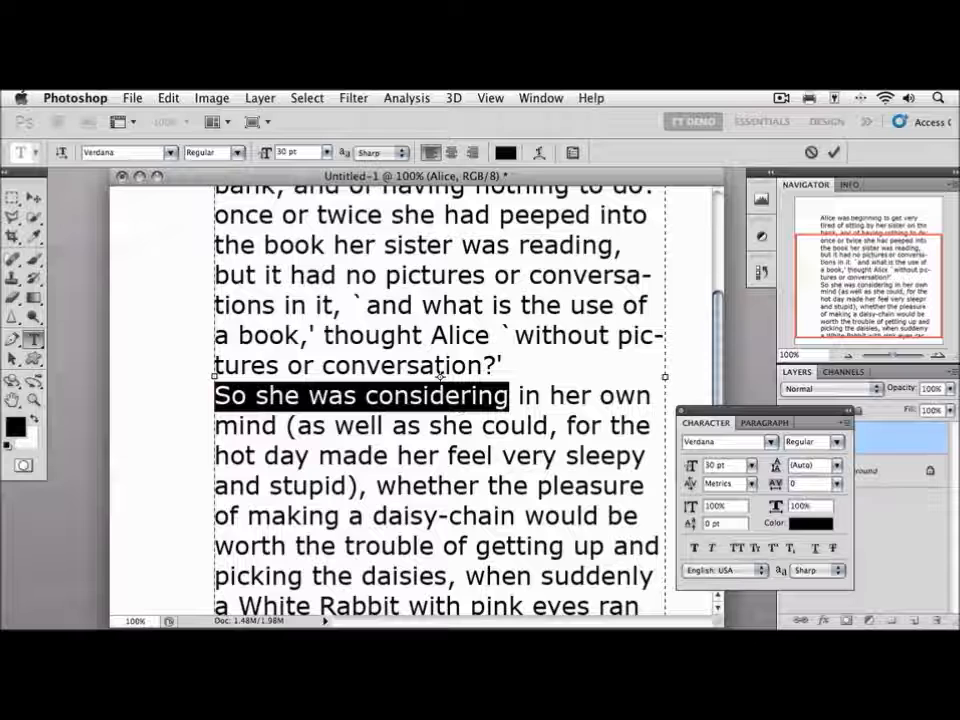
Step: Try increasing the kerning between the "i" and "d" in "considering" to 160 and reset it
left_click(430, 395)
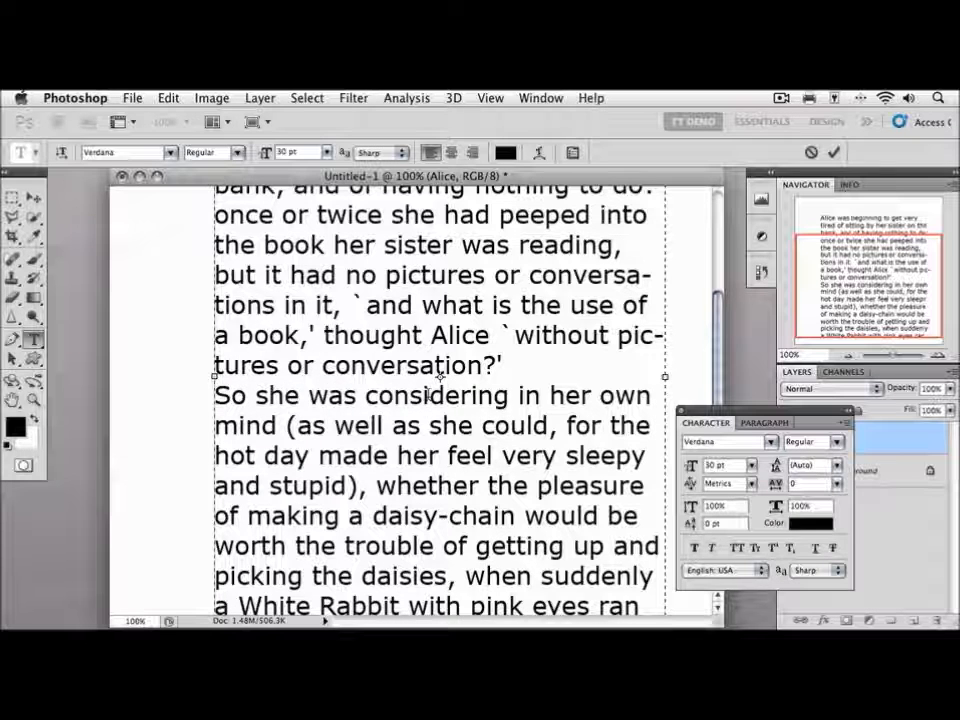
left_click(690, 486)
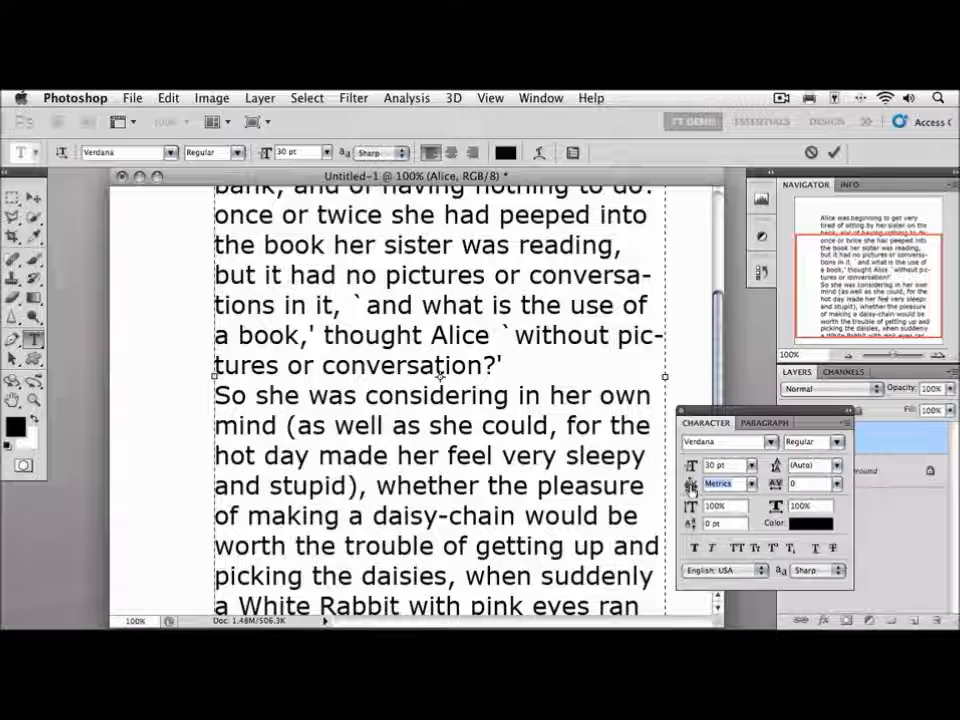
key("shift+Up")
key("shift+Up")
key("shift+Up")
key("shift+Up")
key("shift+Up")
key("shift+Up")
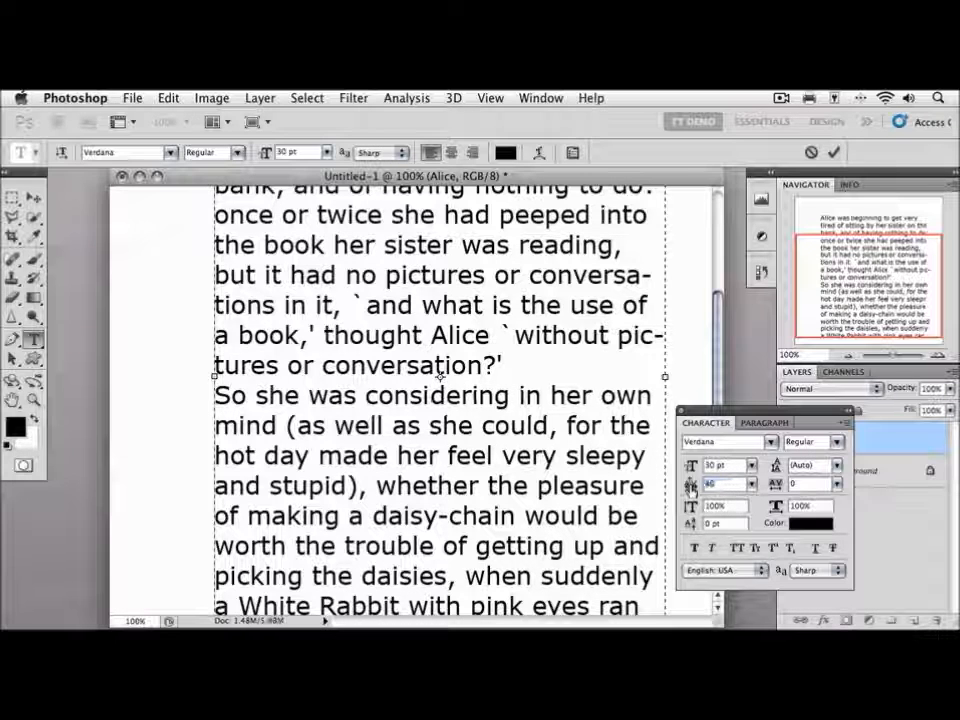
key("shift+Up")
key("shift+Up")
key("shift+Up")
key("shift+Up")
key("shift+Up")
key("shift+Up")
key("shift+Up")
key("shift+Up")
key("shift+Up")
key("shift+Up")
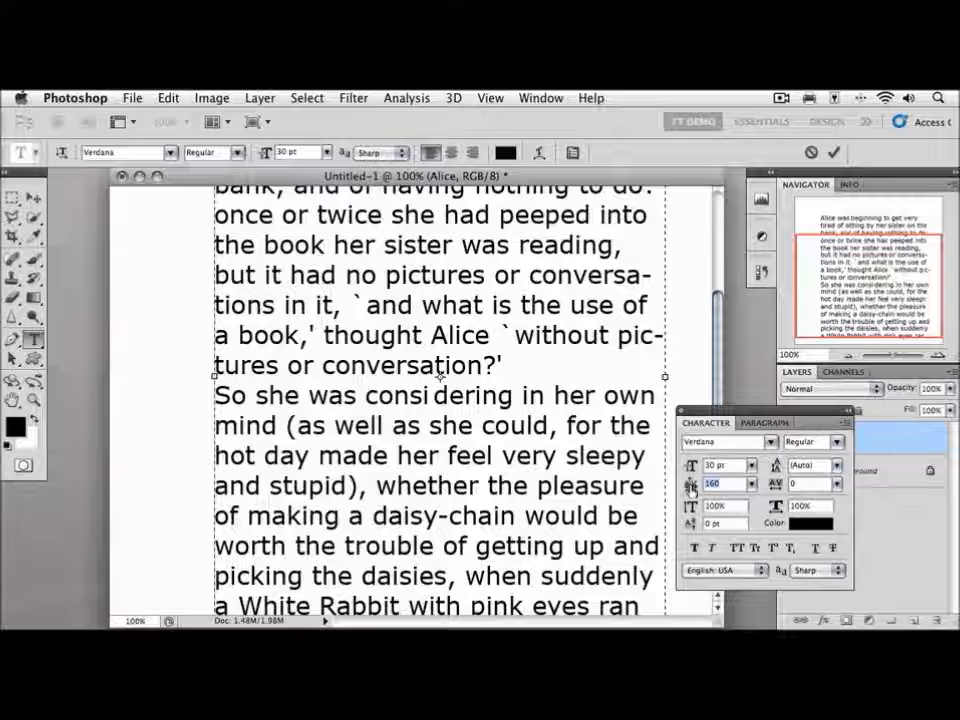
left_click(752, 484)
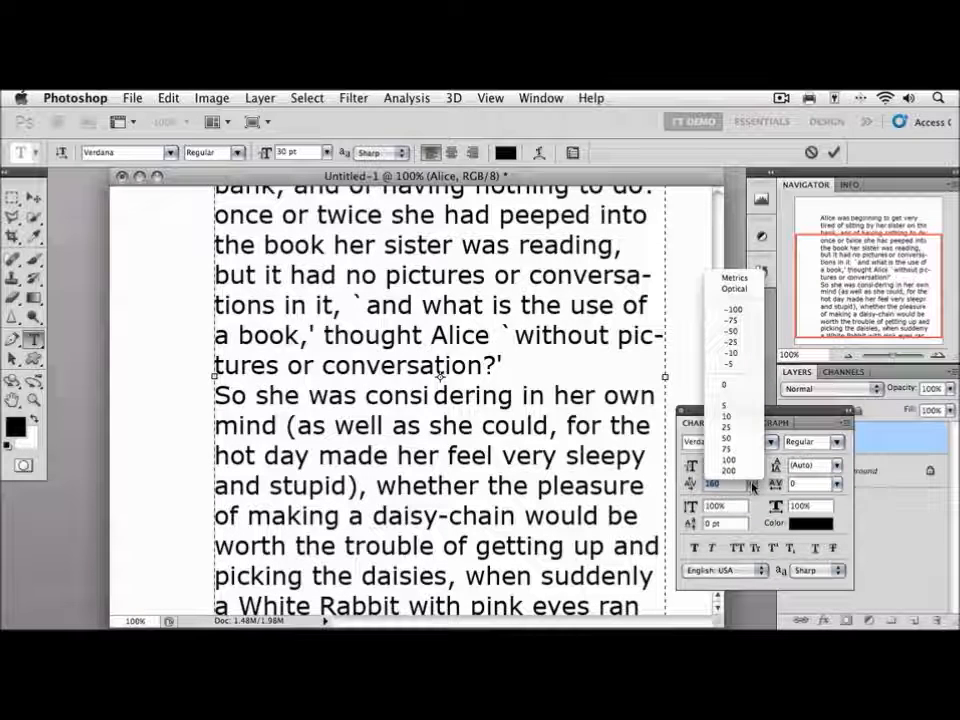
left_click(736, 278)
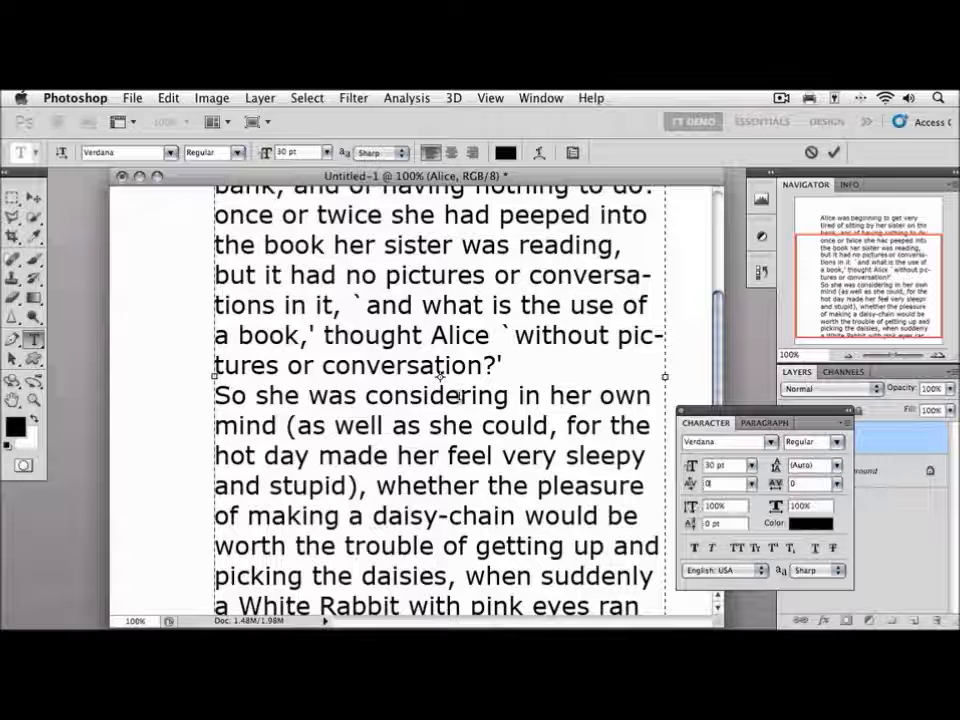
Step: Select the word "considering", try a 150% vertical scale on it, and reset the scale to 100%
key("shift+Left")
key("shift+Left")
key("shift+Left")
key("shift+Left")
key("shift+Left")
key("shift+Left")
key("shift+Left")
key("shift+Left")
key("shift+Left")
key("shift+Left")
key("shift+Left")
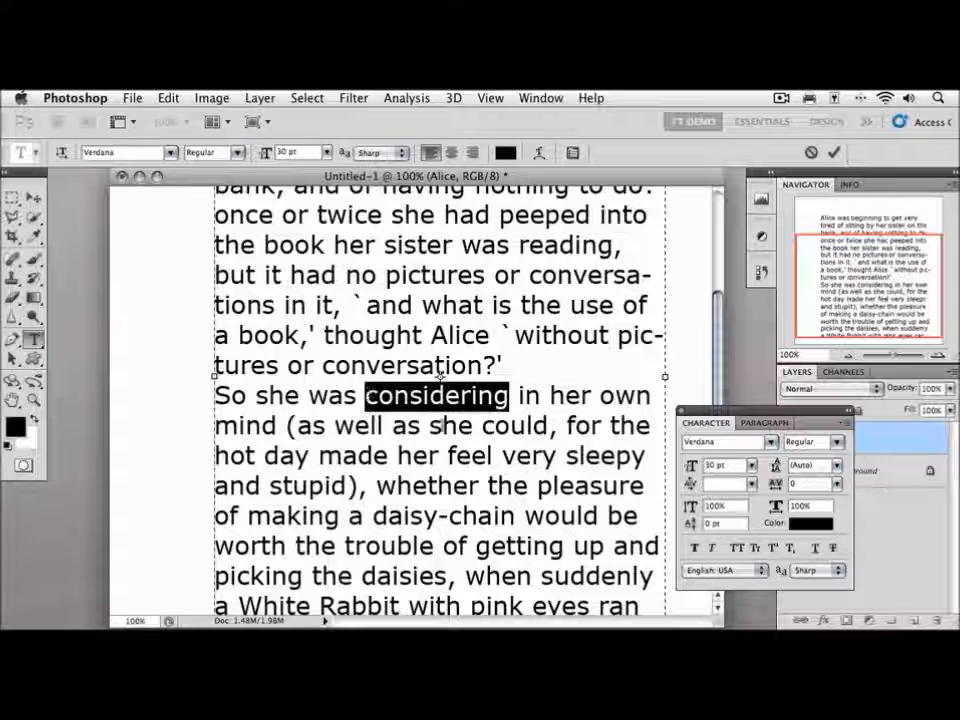
left_click(692, 508)
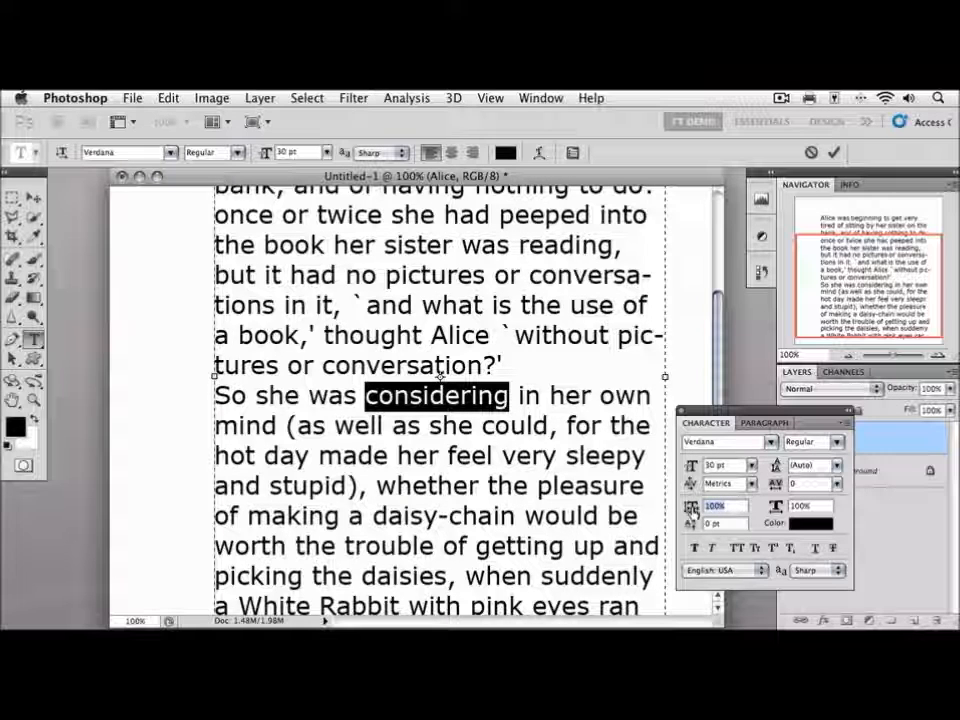
type("150")
key("Return")
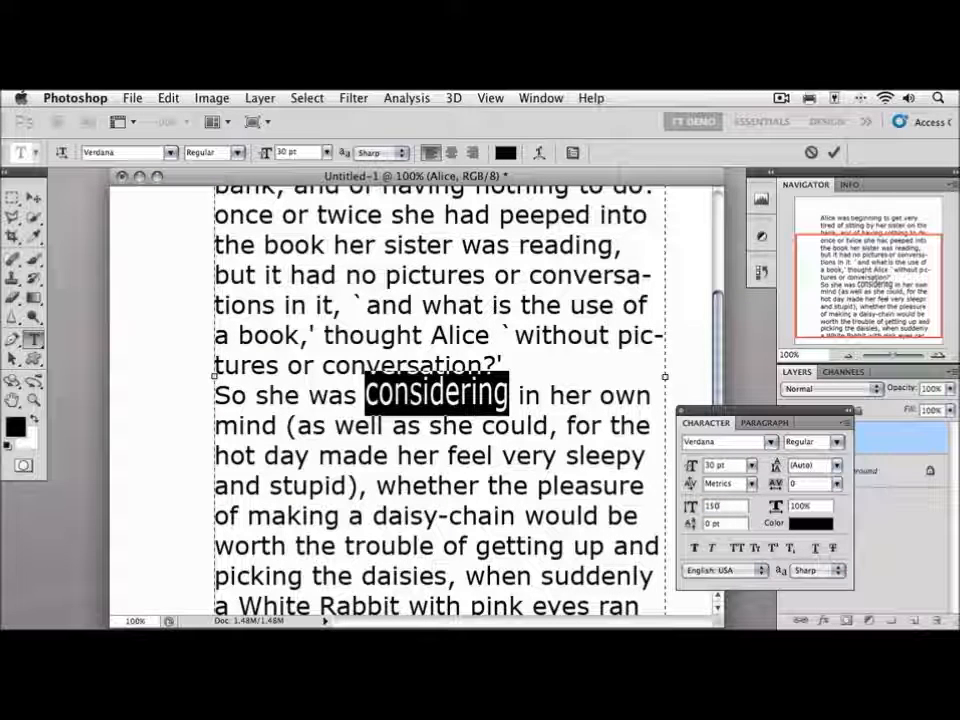
left_click(690, 507)
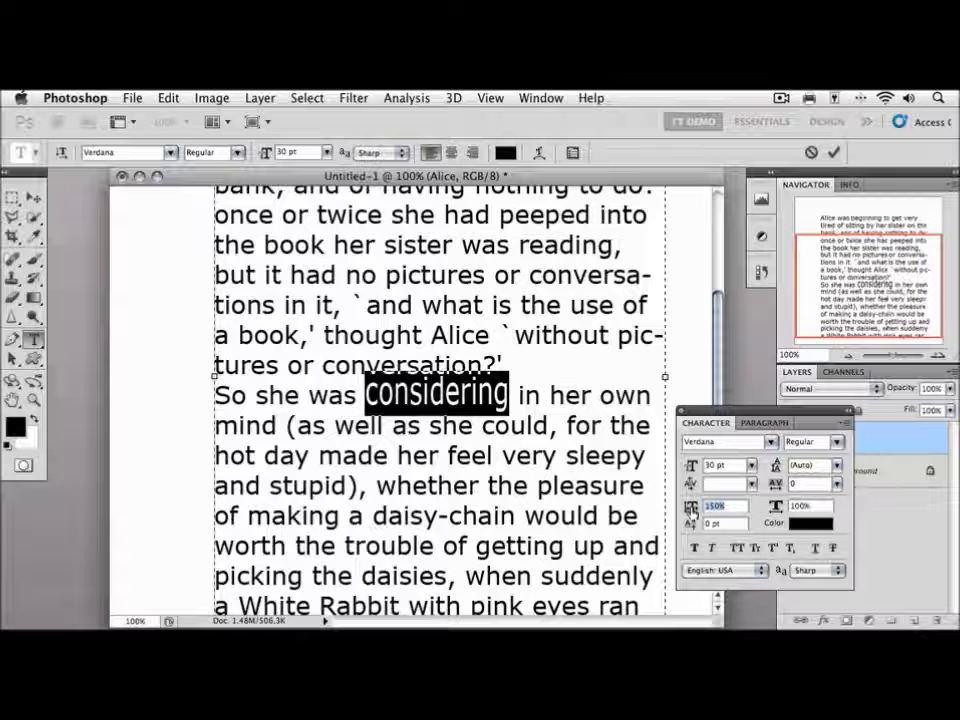
type("100")
key("Return")
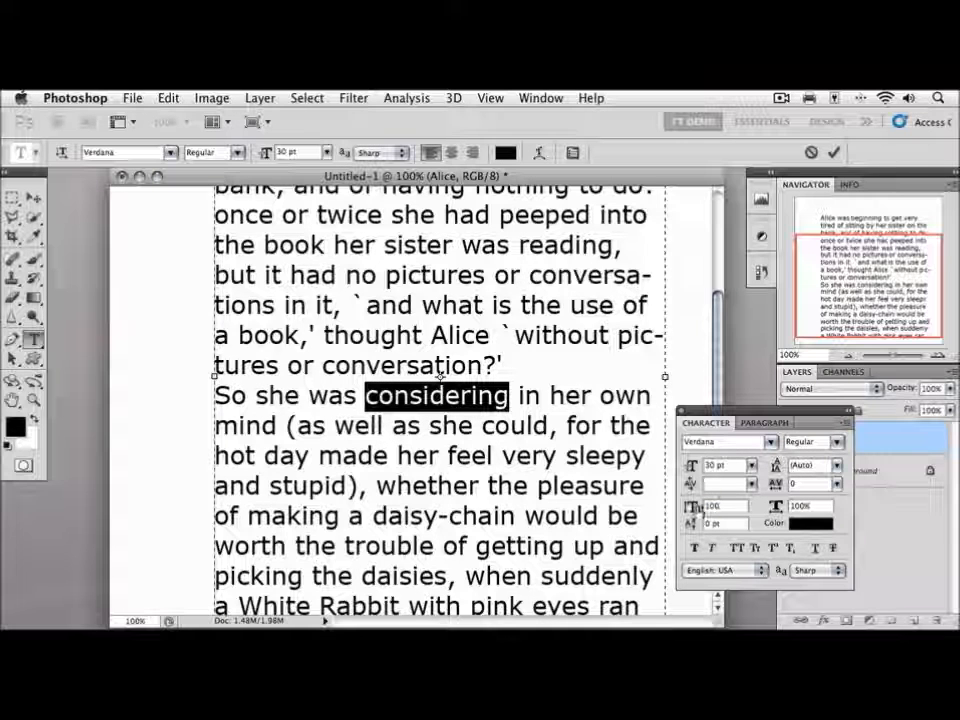
Step: Try a 150% horizontal scale on the word "considering" and reset it to 100%
left_click(777, 508)
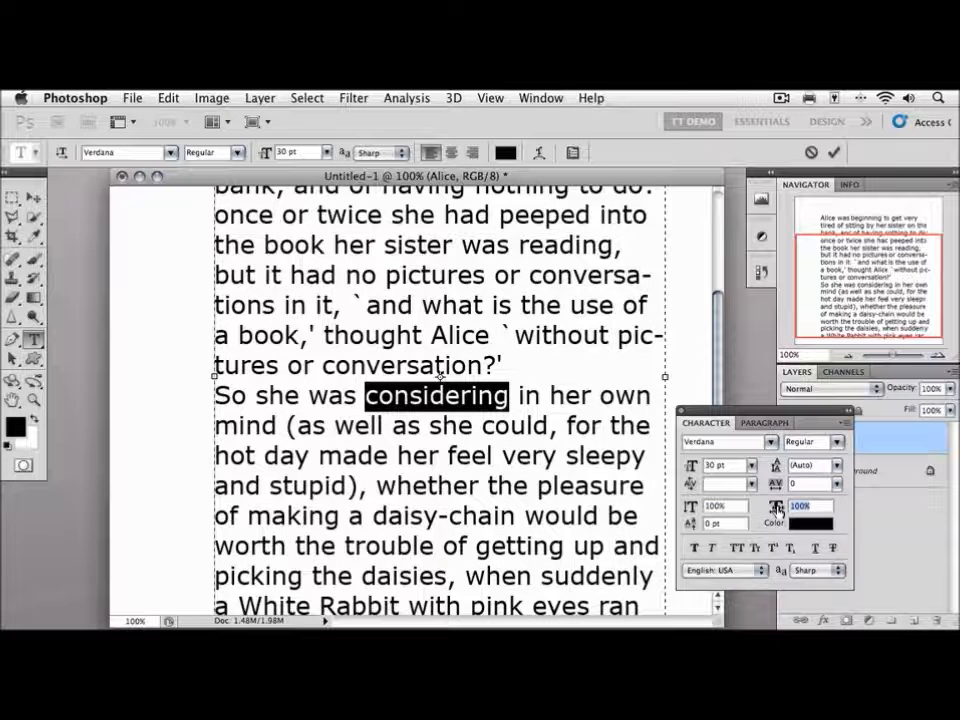
type("150")
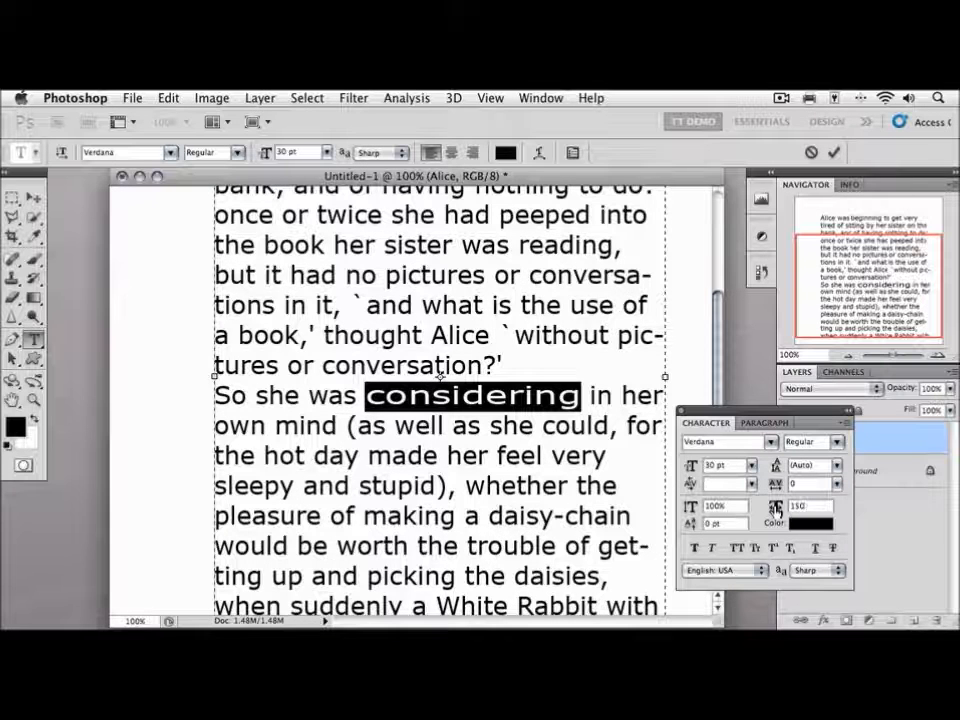
key("BackSpace")
key("ctrl+z")
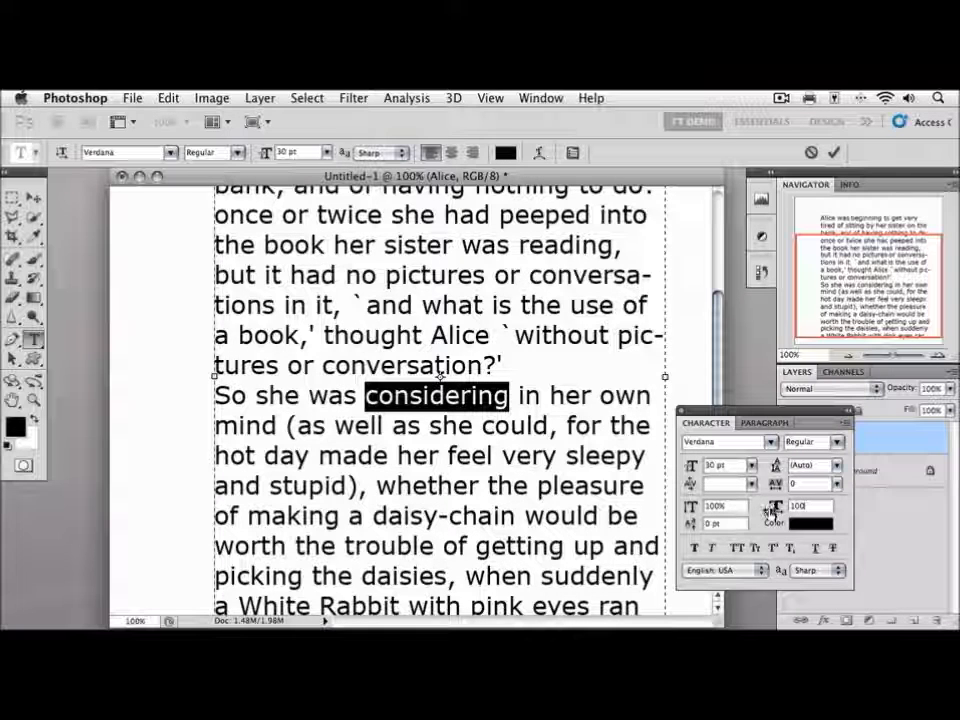
Step: Raise the line "So she was considering in her own" with a baseline shift of 6 pt
left_click_drag(651, 396, 214, 396)
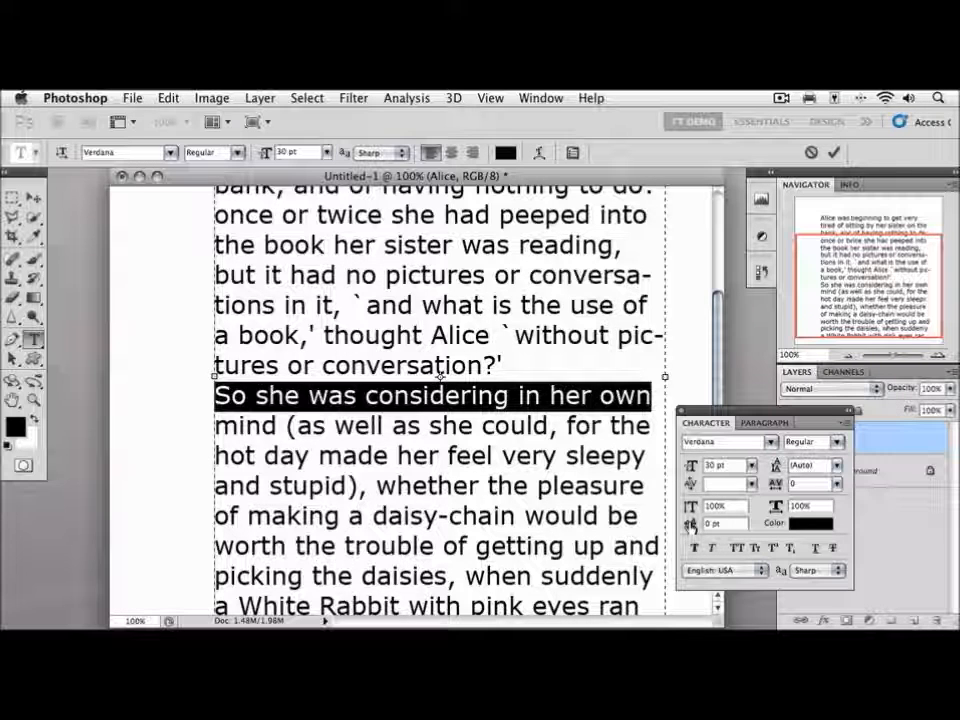
left_click(691, 525)
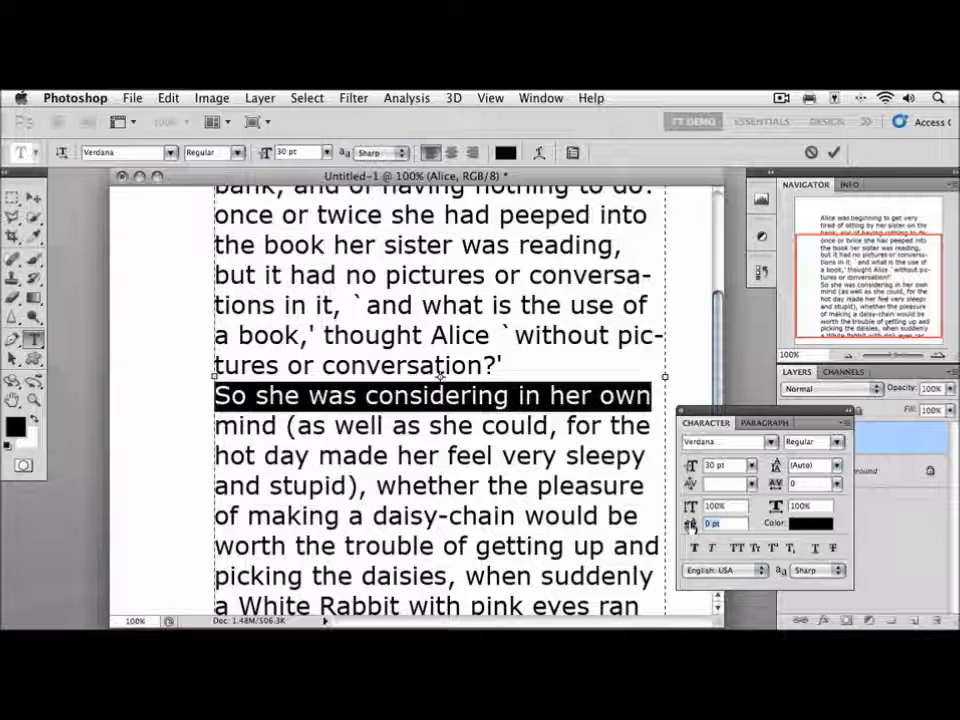
key("Up")
key("Up")
key("Up")
key("Up")
key("Up")
key("Up")
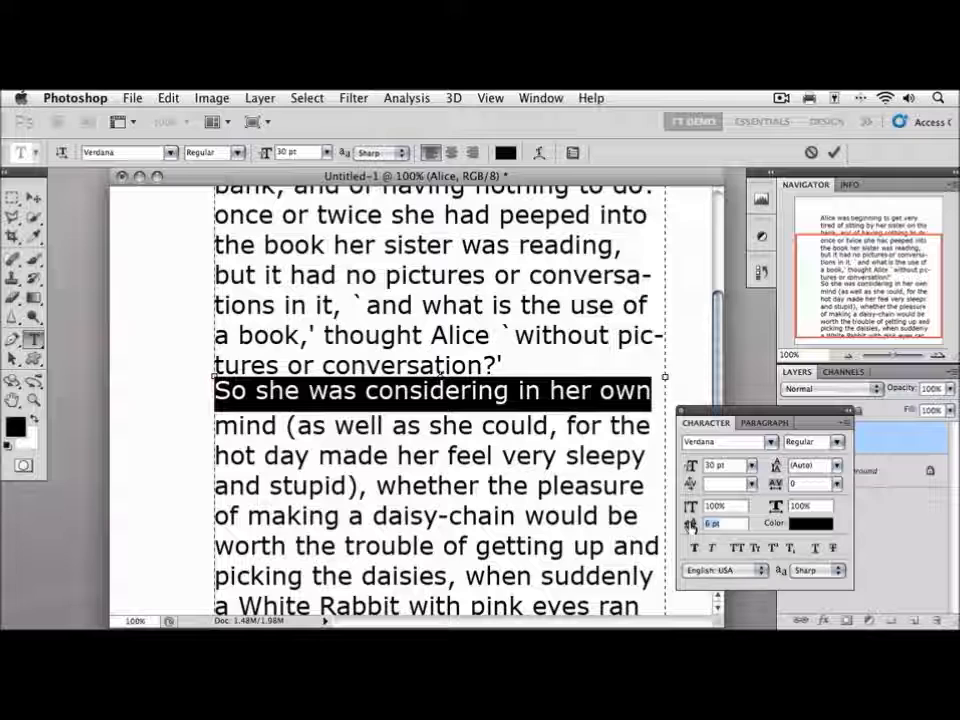
Step: Lower the selected first line of the second paragraph to a baseline shift of -4 pt
key("Down")
key("Down")
key("Down")
key("Down")
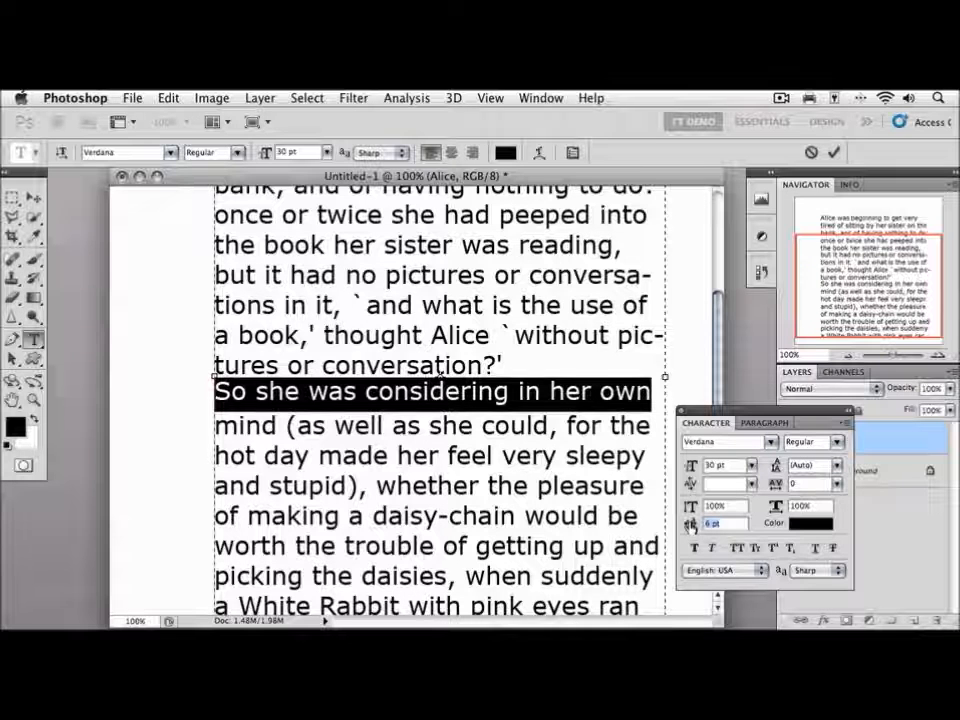
key("Down")
key("Down")
key("Down")
key("Down")
key("Down")
key("Down")
key("Down")
key("Down")
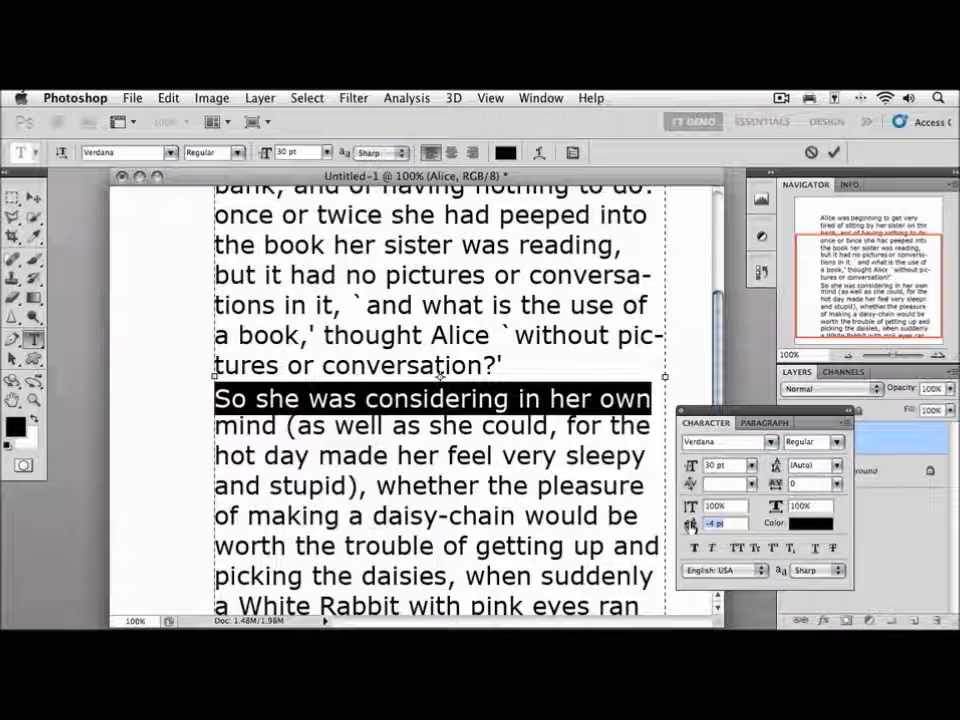
Step: Try a baseline shift of -8 pt on the selected line and reset it to 0 pt
key("Down")
key("Down")
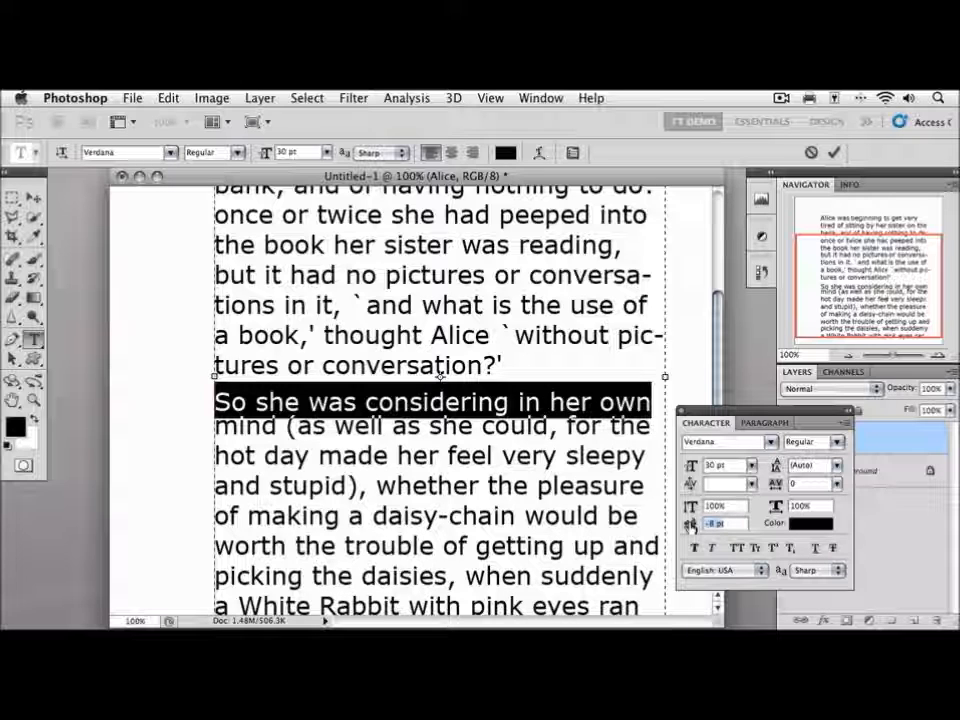
type("0")
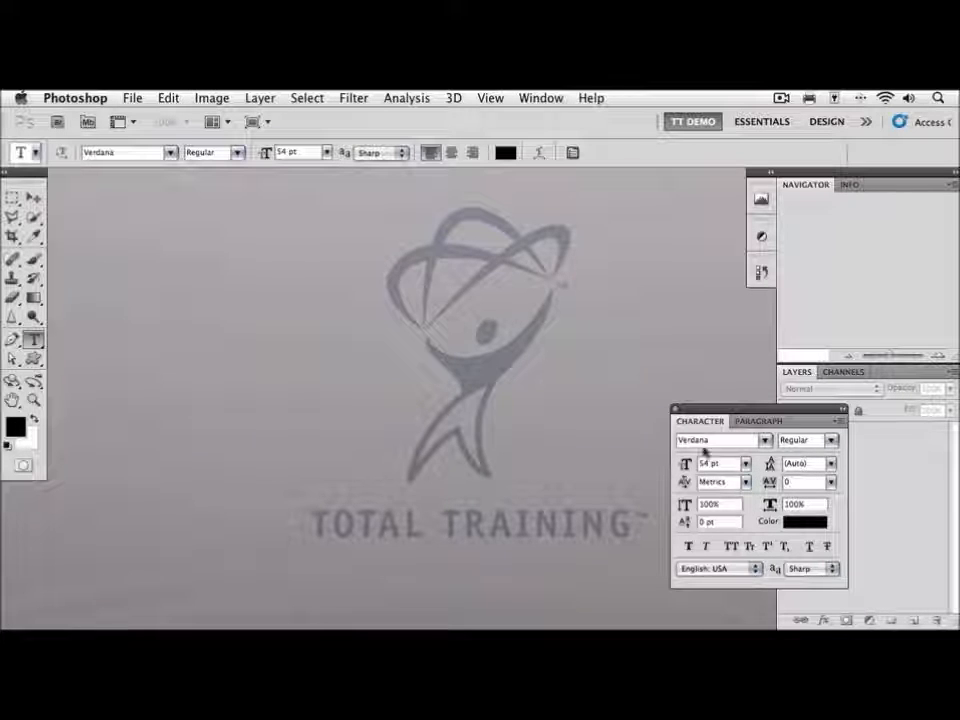
Step: Dock the floating character and paragraph settings, and open type2.tif in full-screen view
left_click_drag(725, 410, 758, 304)
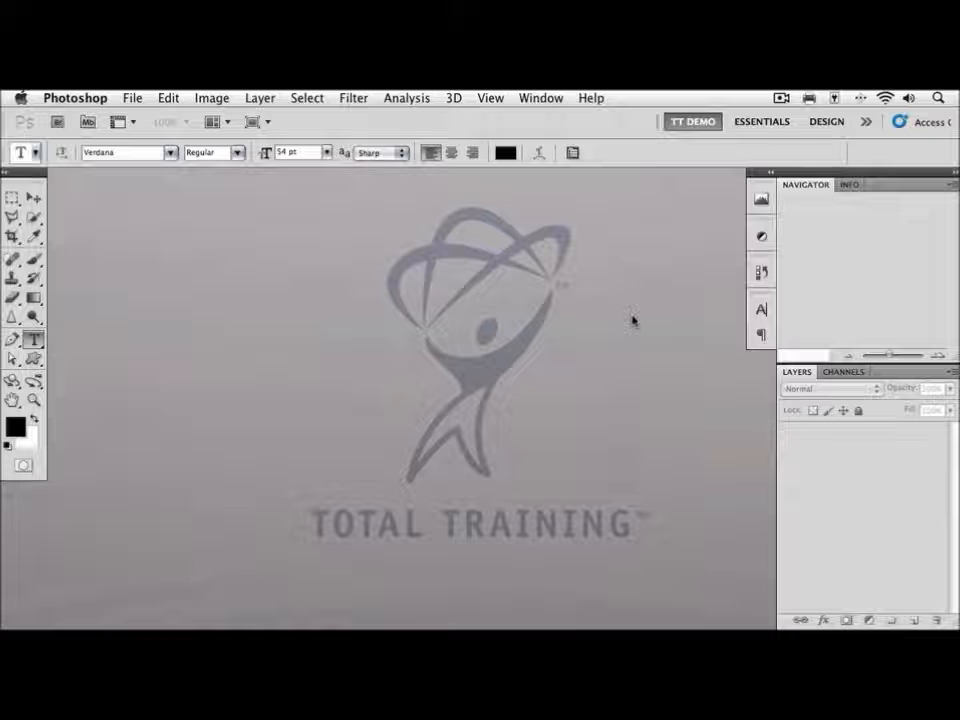
key("super+o")
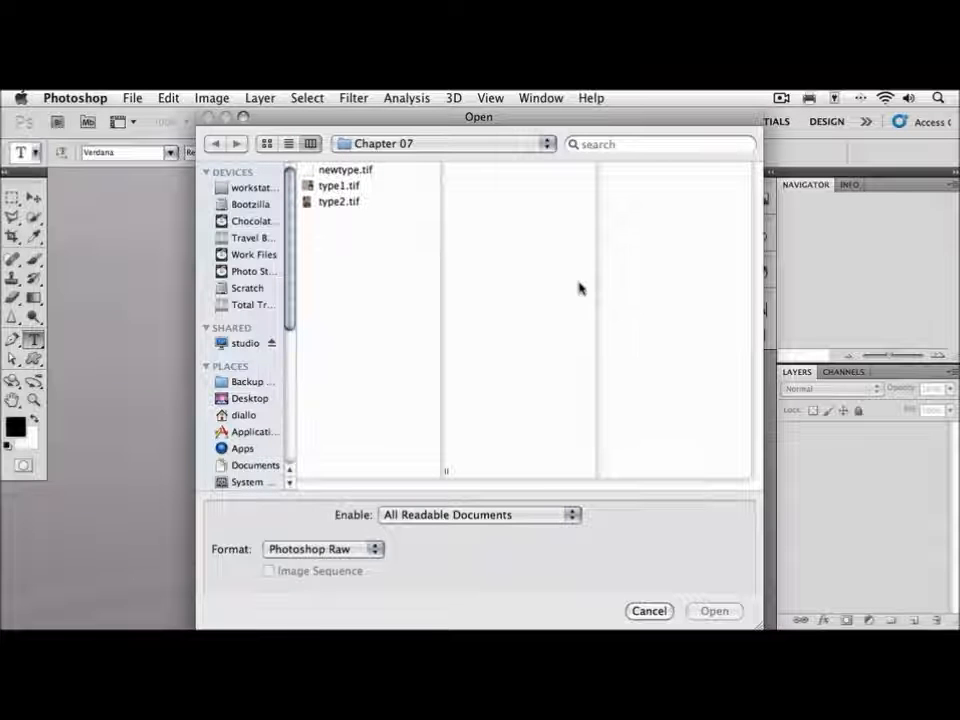
double_click(330, 202)
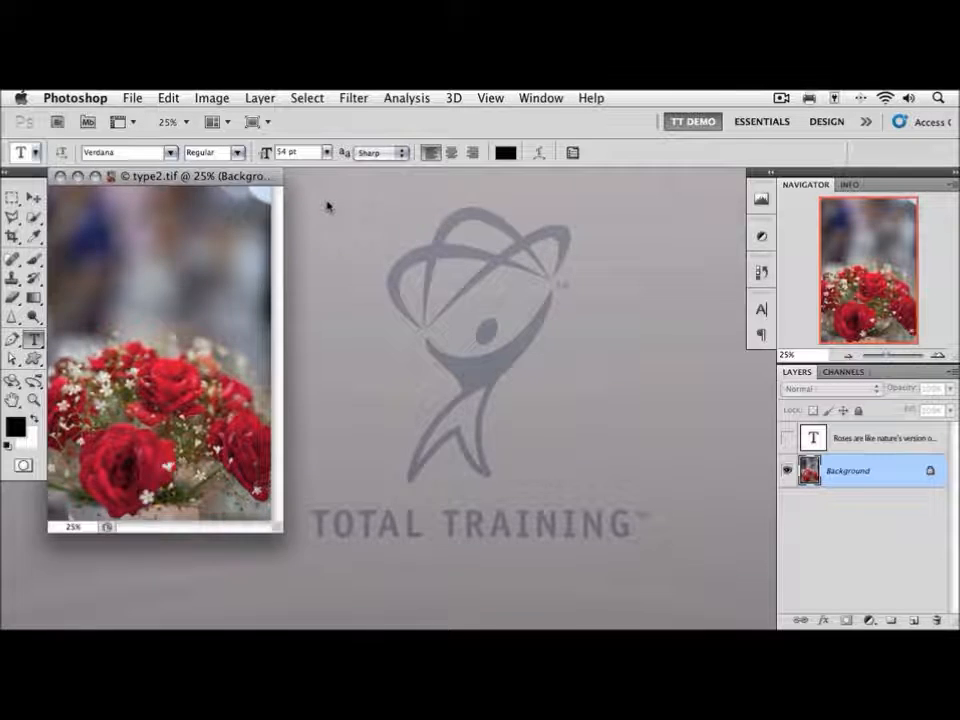
key("f")
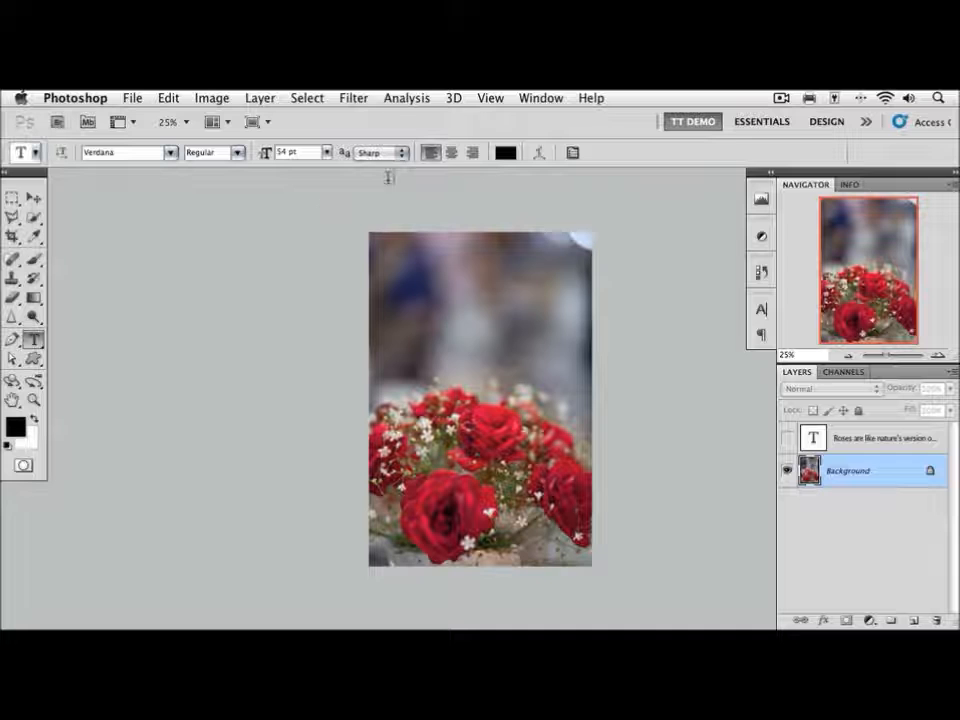
Step: Display the document's saved paths and select the path named "curve"
left_click(540, 97)
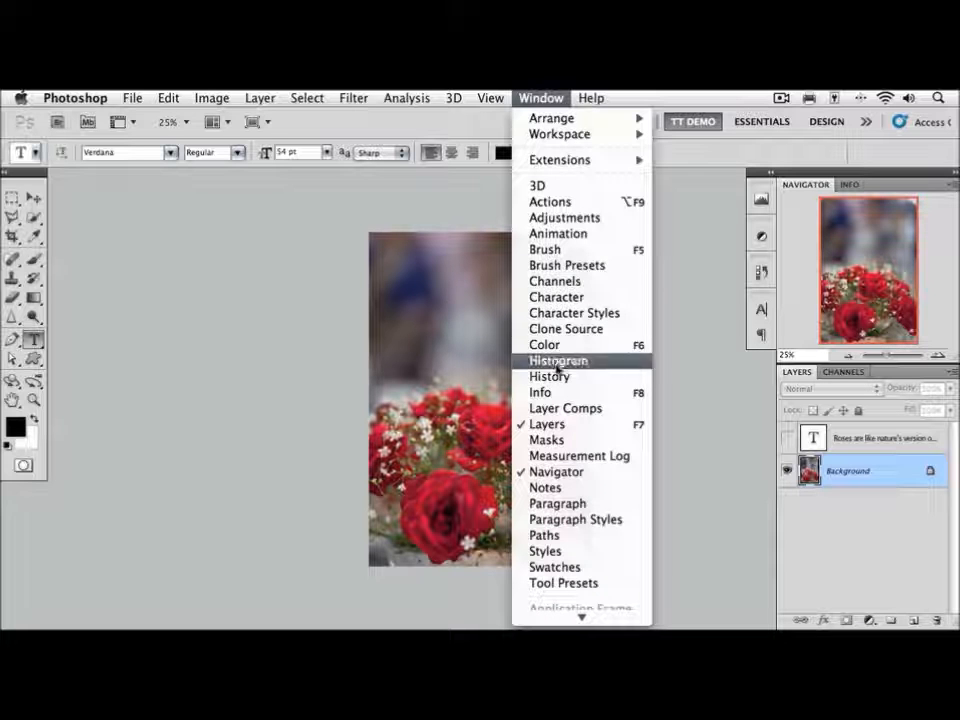
left_click(558, 537)
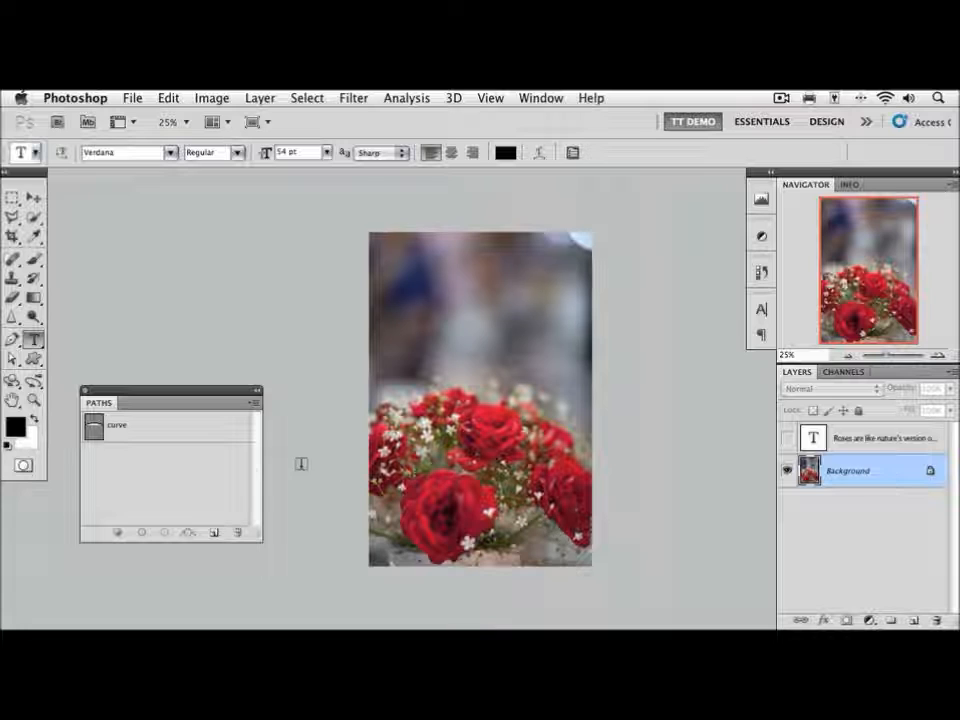
left_click(204, 435)
key("super+equal")
key("super+equal")
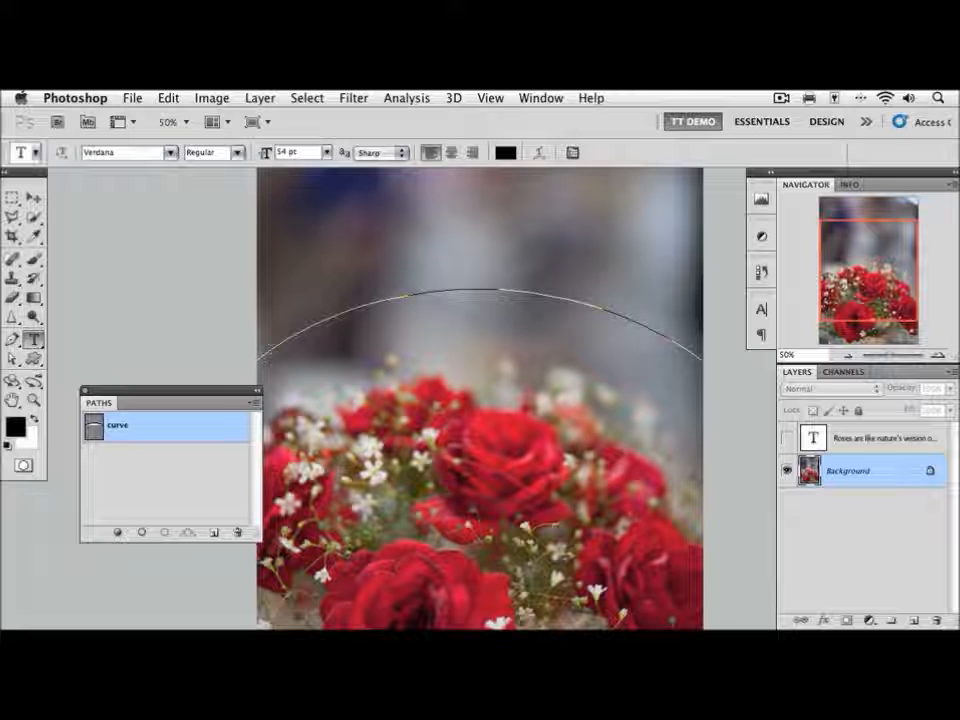
Step: Add the text "A Rose By Any Other Name..." along the curve path, starting near its left end, and correct the typing mistakes
left_click(266, 351)
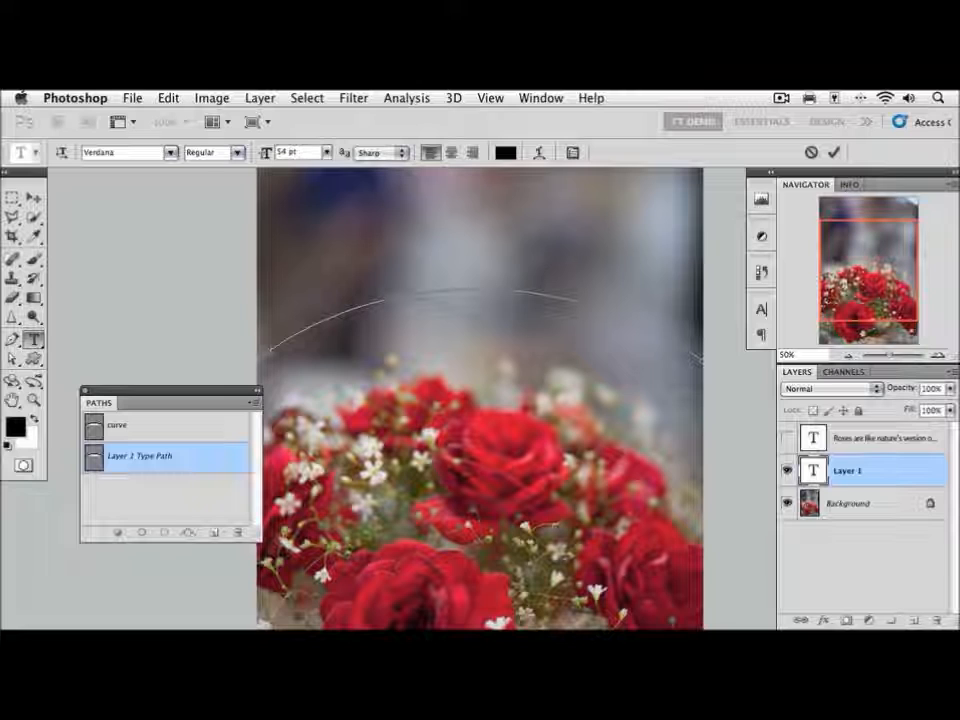
type("A ROse")
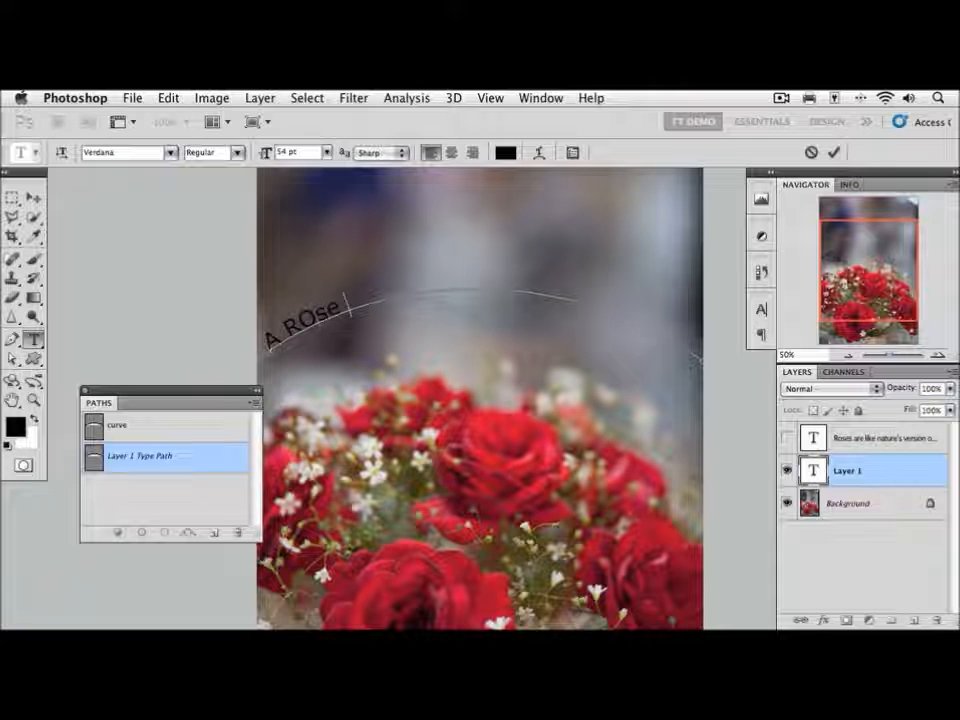
type(" By Any Ot")
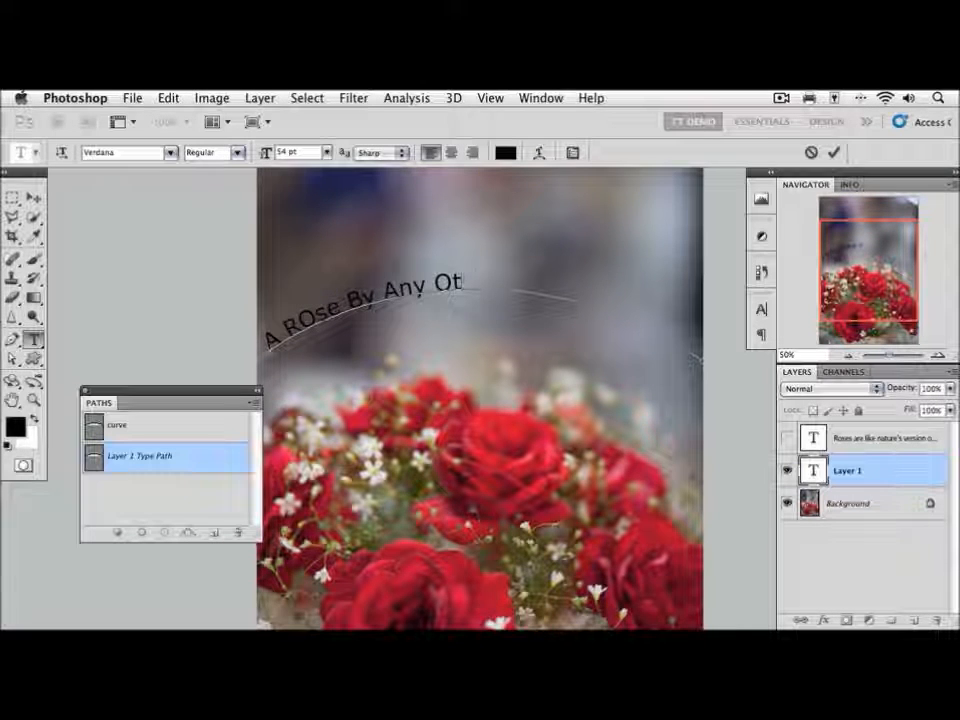
type("he rName...")
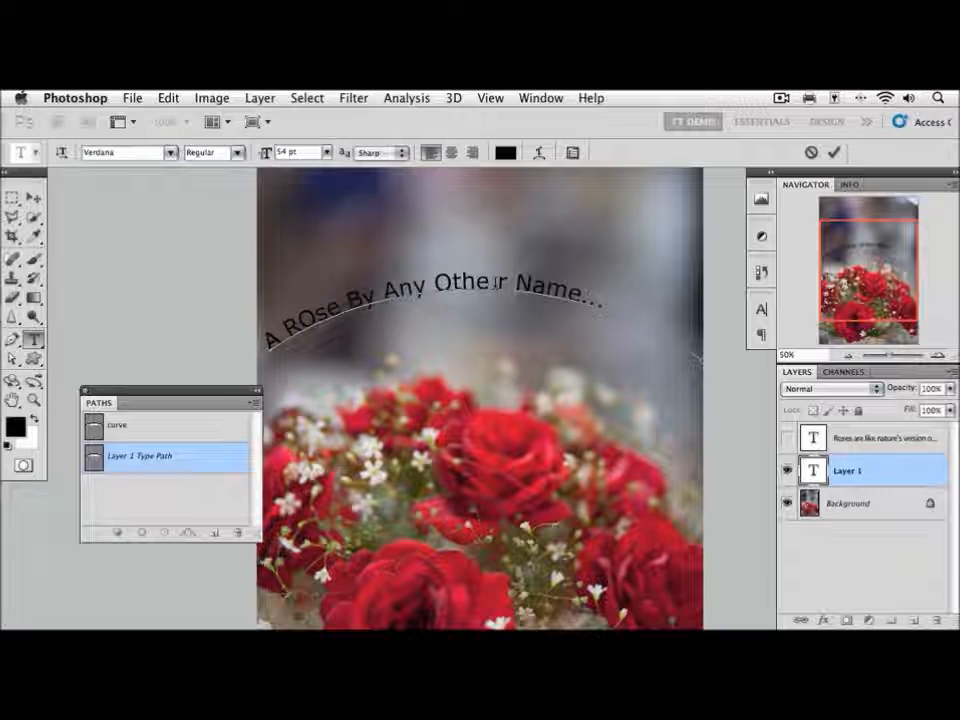
key("BackSpace")
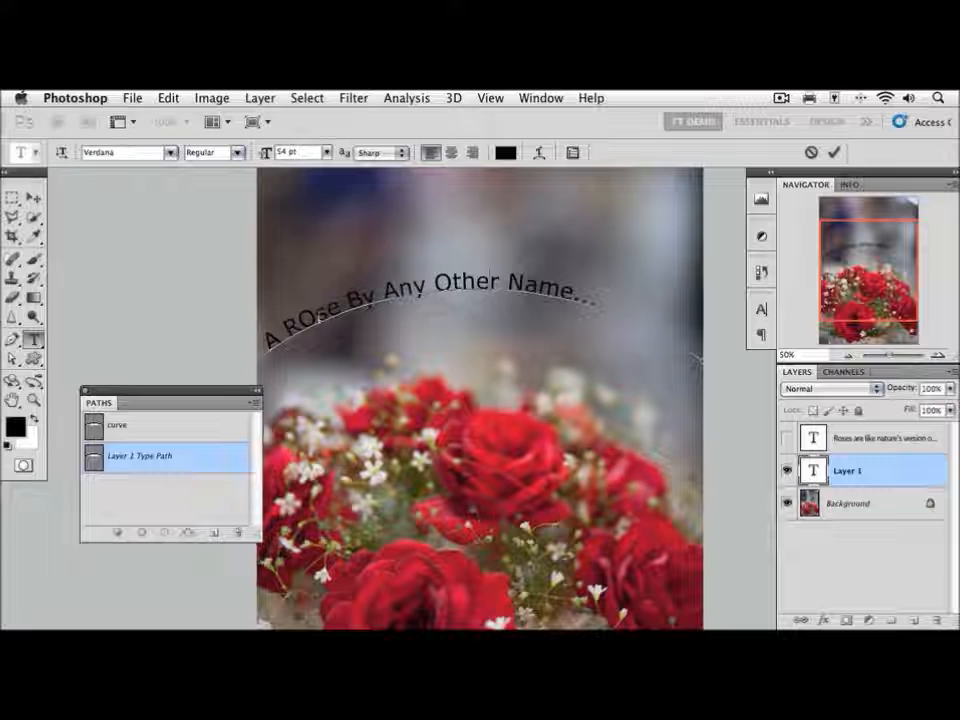
key("BackSpace")
type("o")
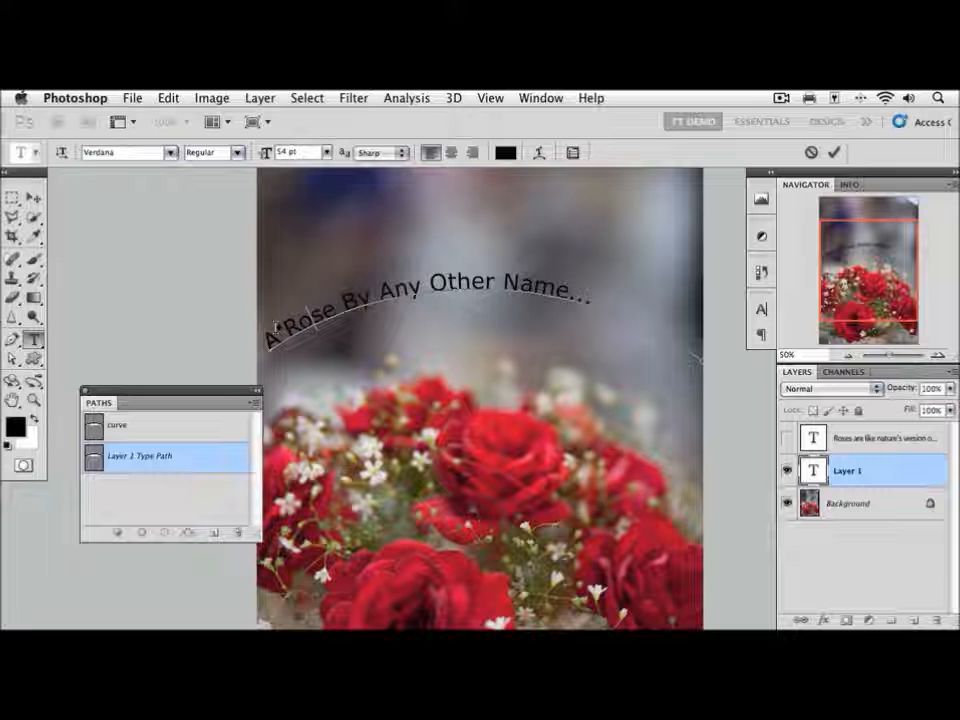
Step: Shift the start of the curved text inward along the path, and try flipping it to the path's underside and back on top
left_click_drag(277, 328, 316, 313)
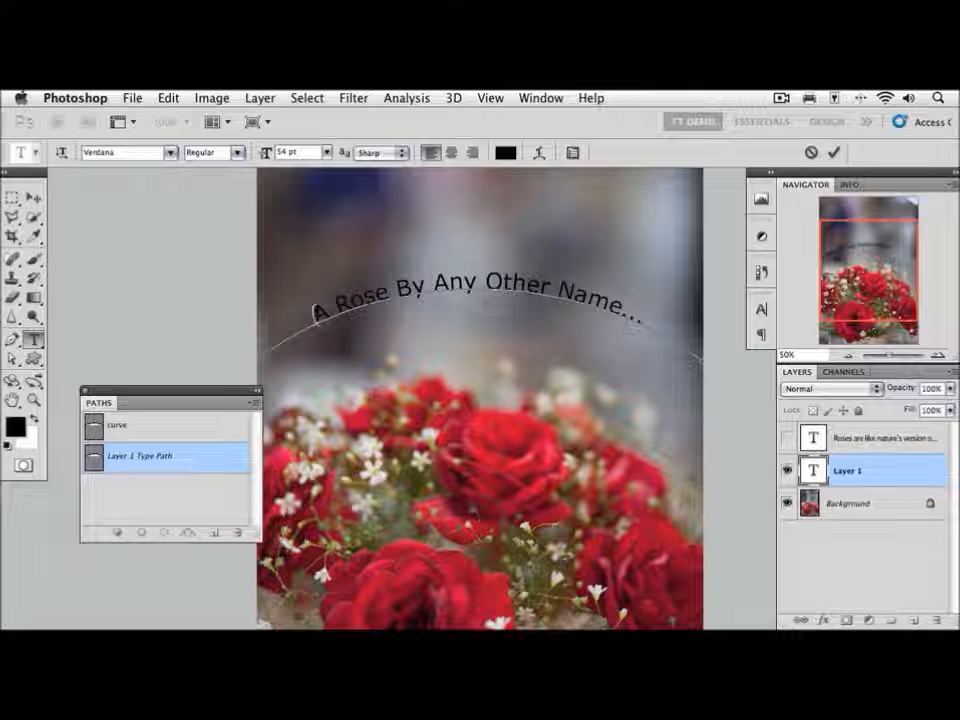
left_click_drag(314, 312, 316, 333)
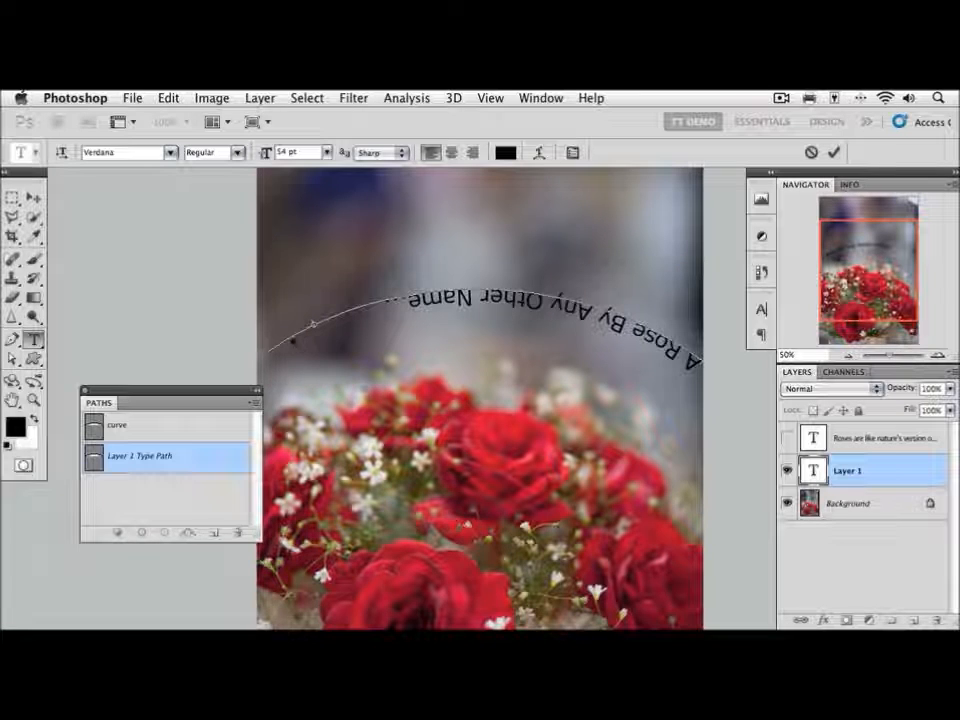
left_click_drag(317, 313, 316, 310)
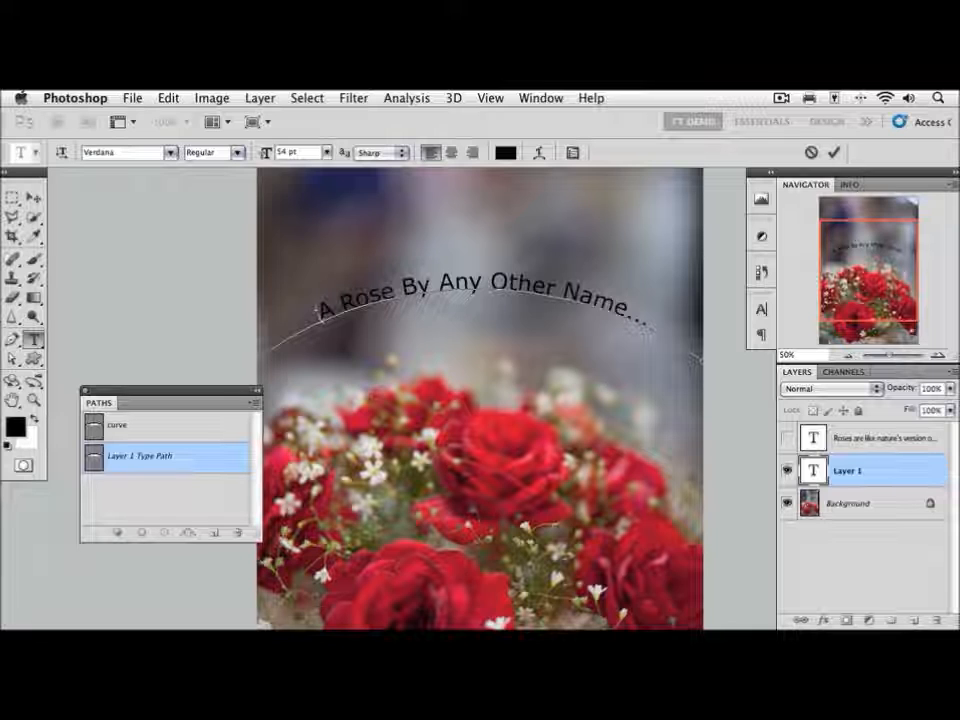
Step: Hide the "A Rose By Any Other Name..." layer, show the "Roses are like nature's version" text layer, and close the path list
left_click(788, 472)
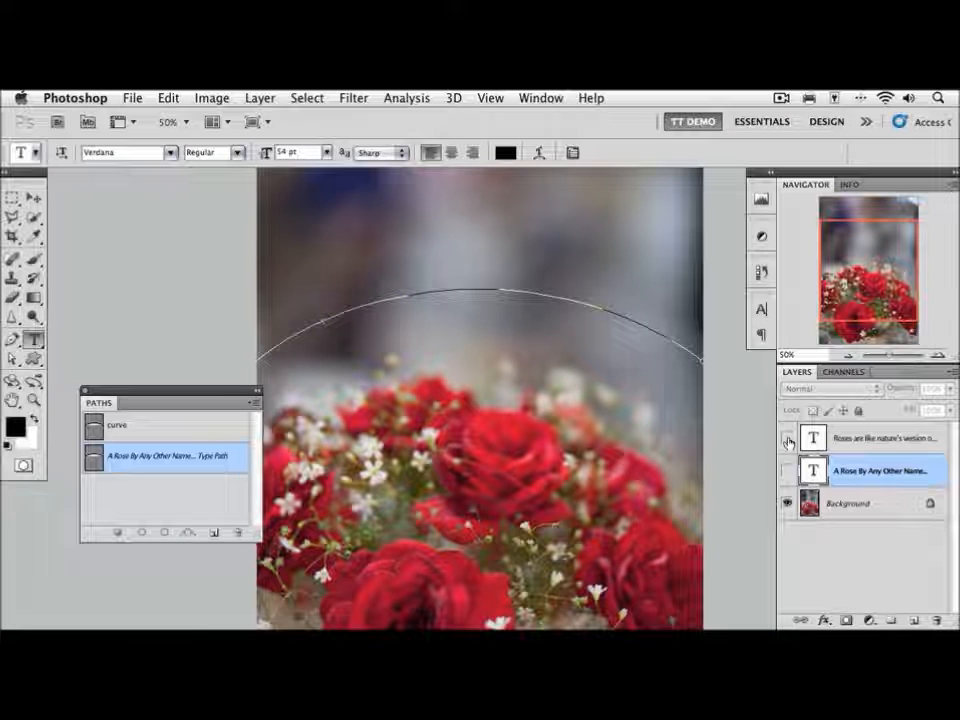
left_click(788, 438)
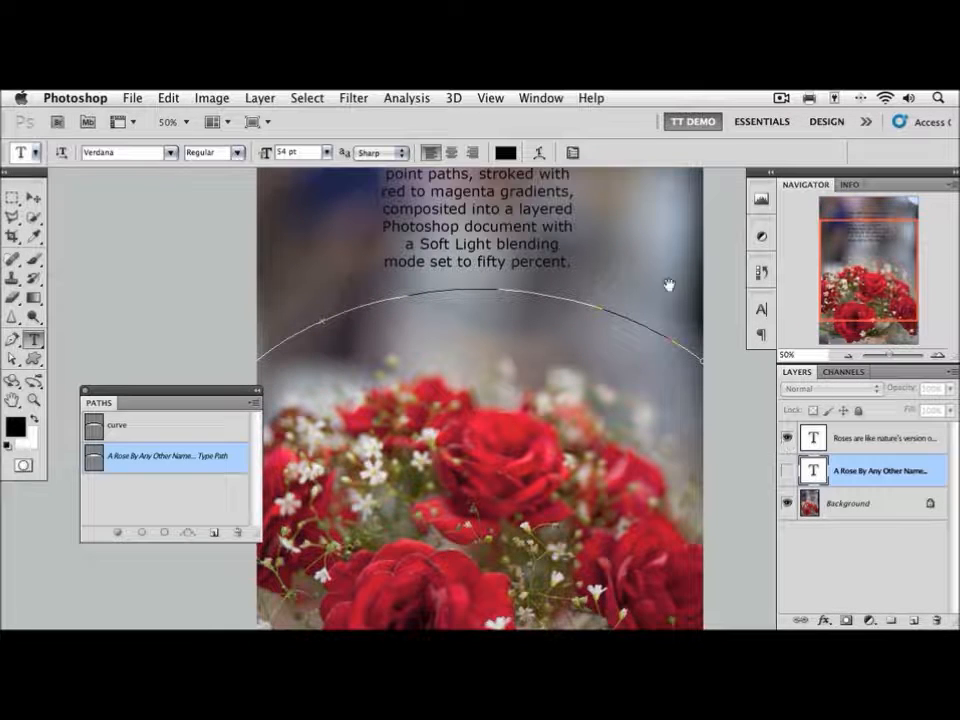
left_click_drag(669, 281, 666, 394)
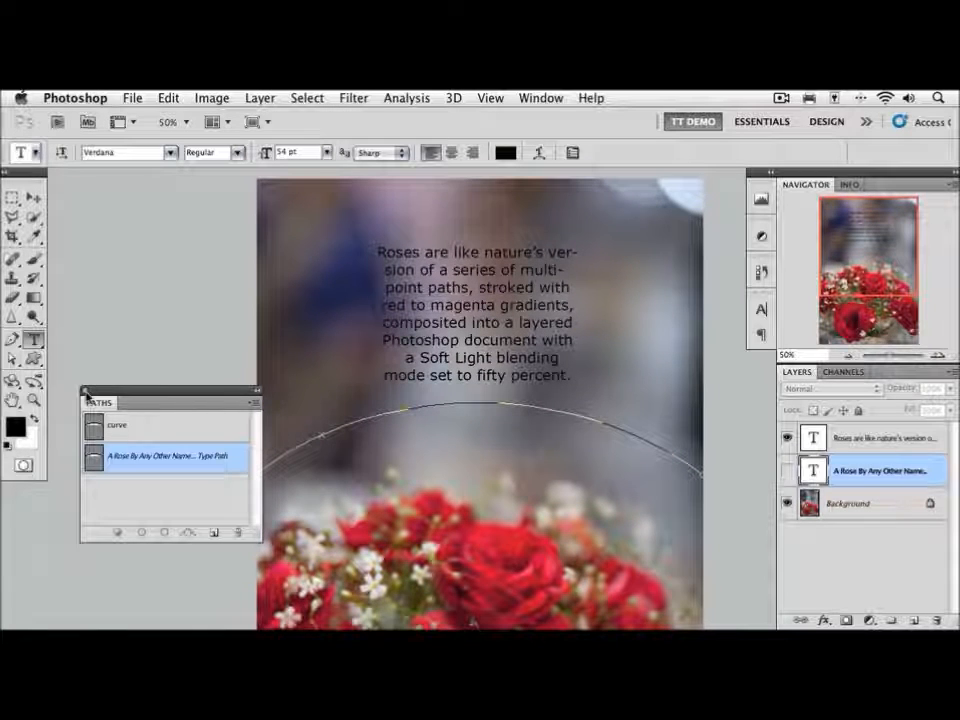
left_click(86, 394)
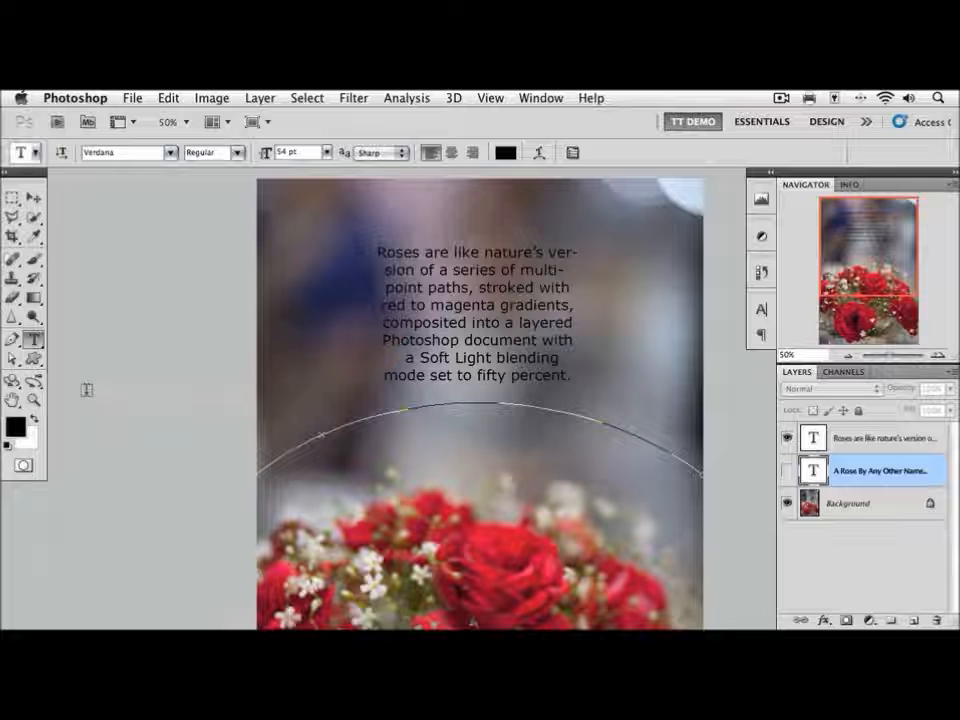
Step: Warp the "Roses are like nature's version" paragraph text with the horizontal Arc style and a bend of +35%
left_click(840, 438)
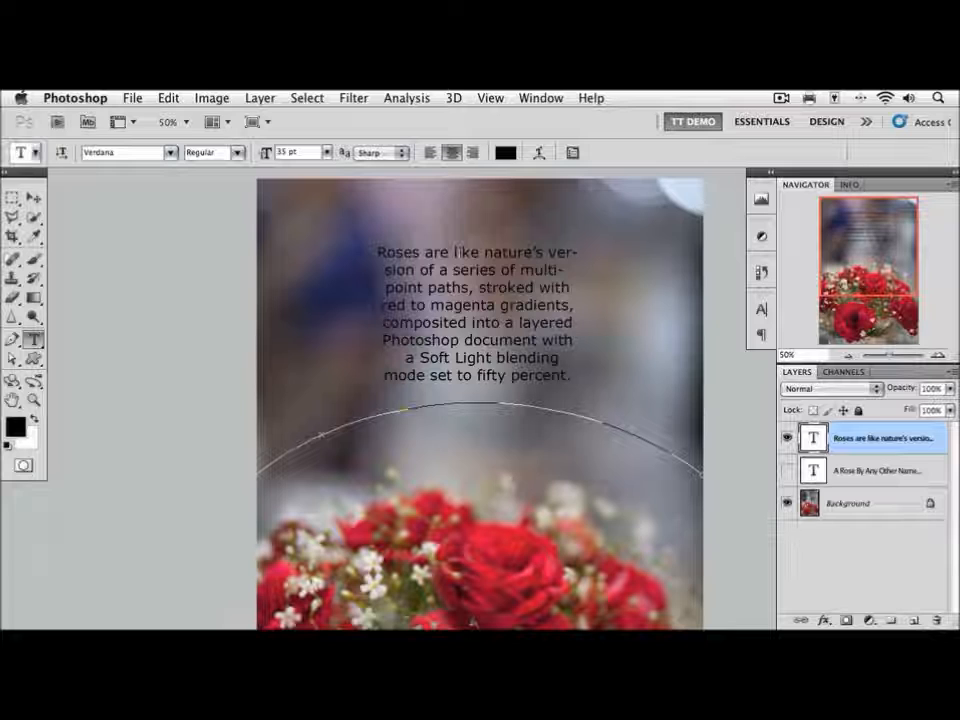
left_click(478, 322)
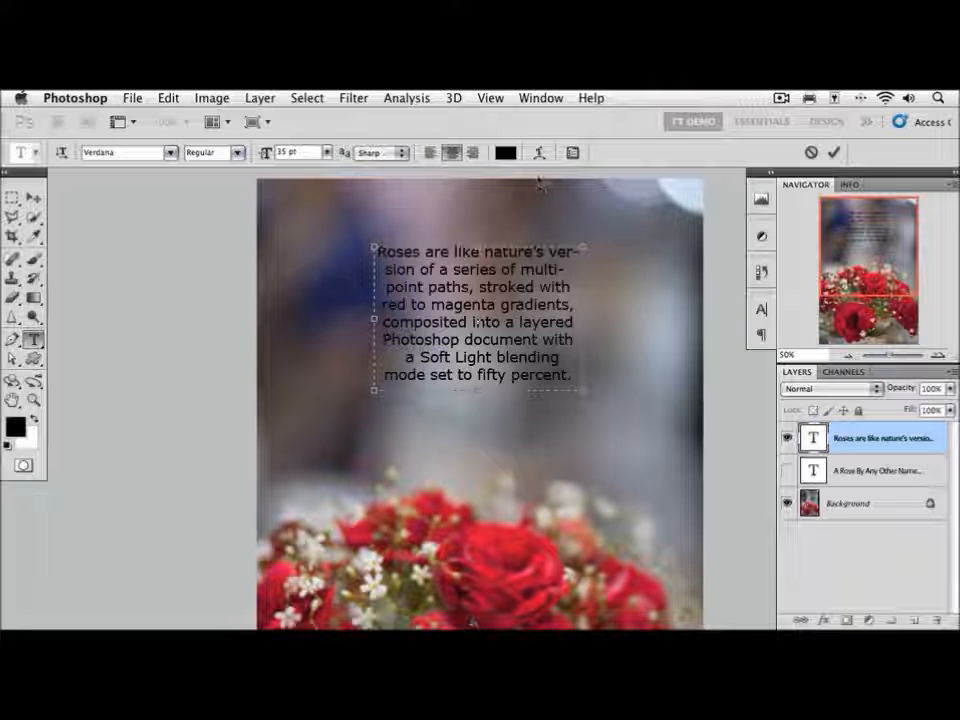
left_click(538, 153)
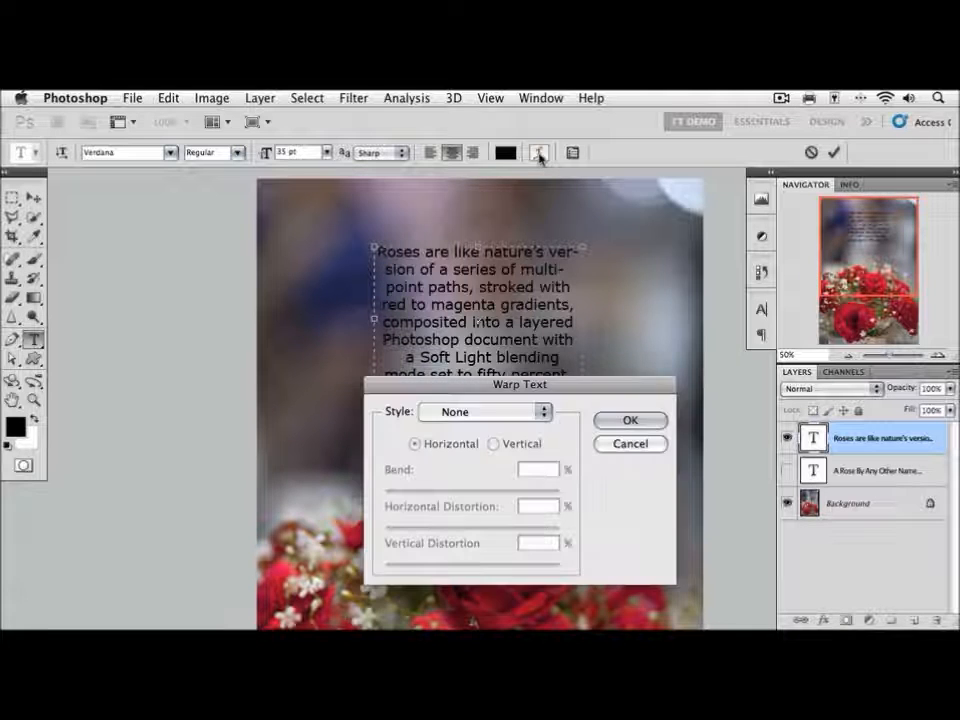
left_click_drag(534, 394, 524, 413)
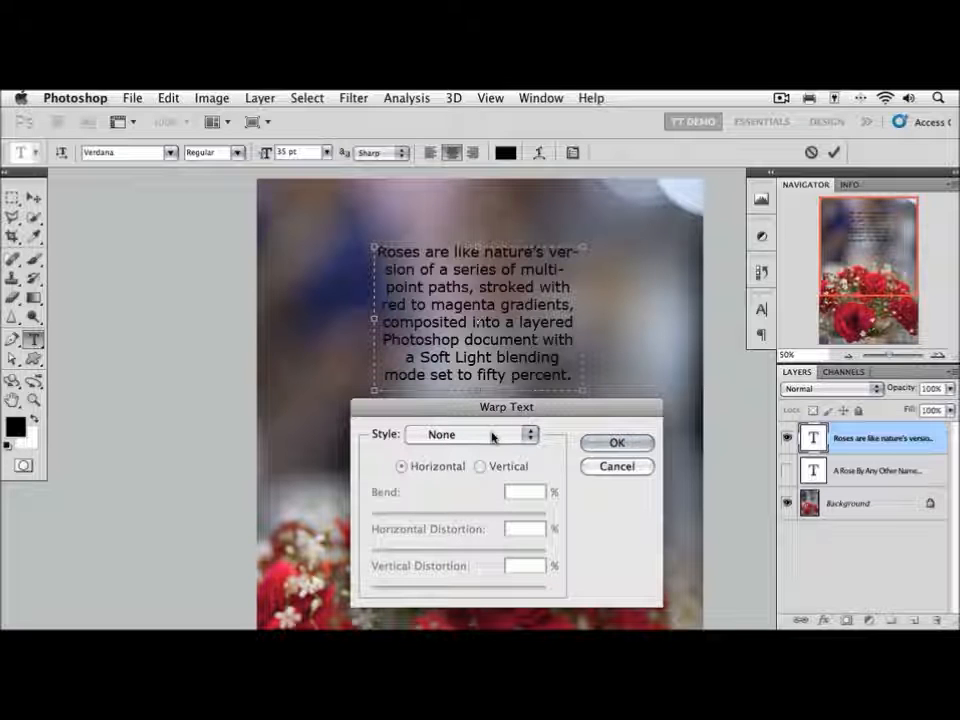
left_click(491, 437)
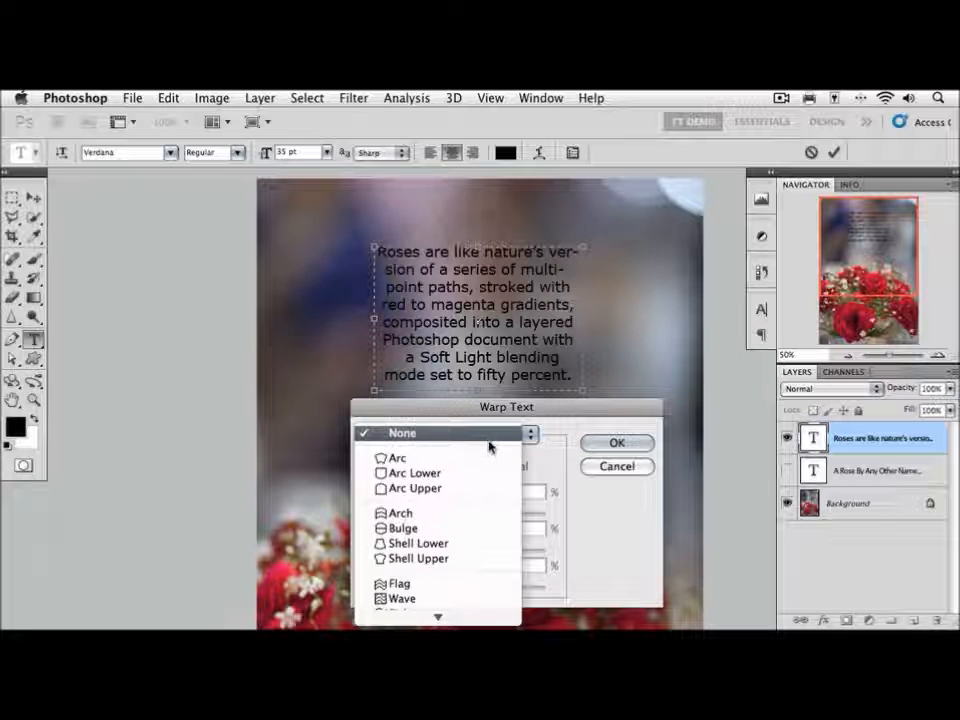
left_click(488, 459)
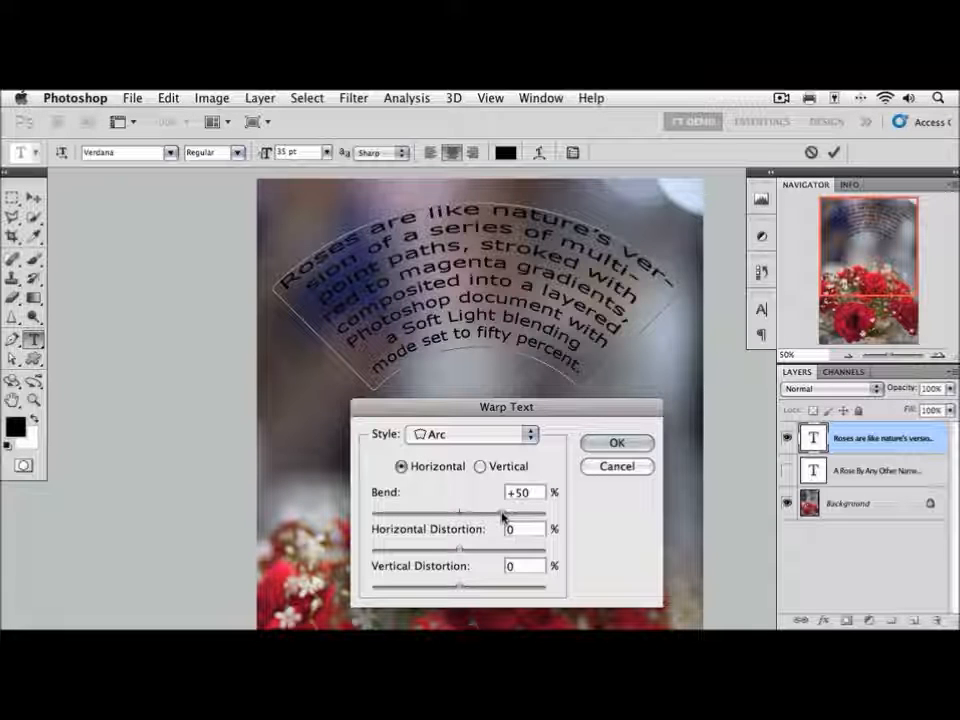
mouse_move(504, 516)
left_mouse_down()
mouse_move(450, 514)
mouse_move(490, 517)
left_mouse_up()
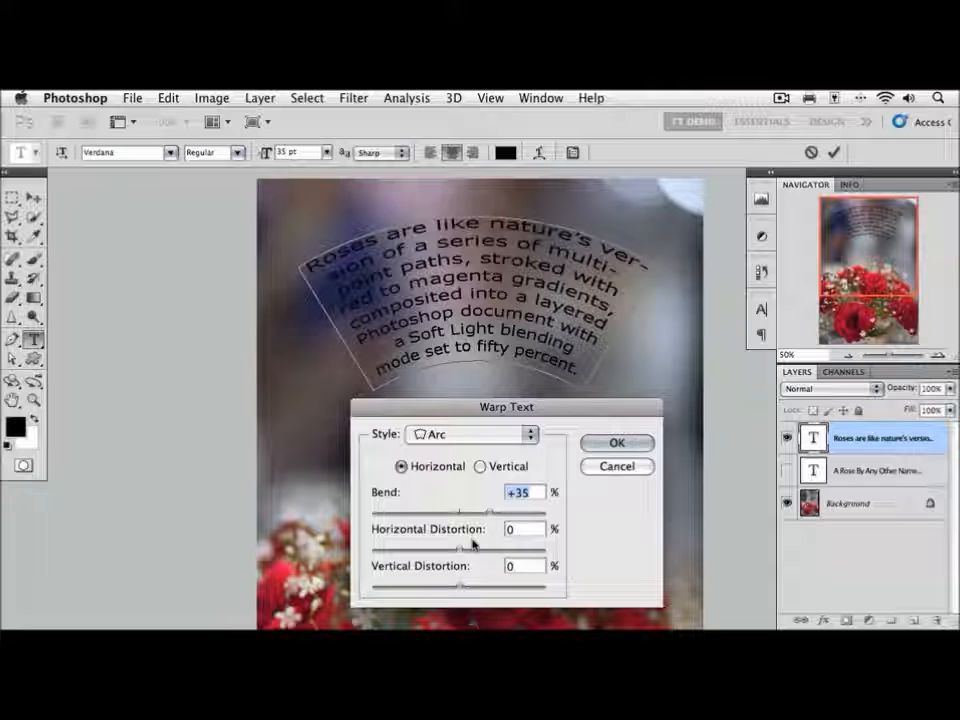
Step: Try a horizontal distortion of +16% on the Arc warp, reset it to 0, and set the bend to 50%
mouse_move(459, 551)
left_mouse_down()
mouse_move(439, 553)
mouse_move(474, 553)
left_mouse_up()
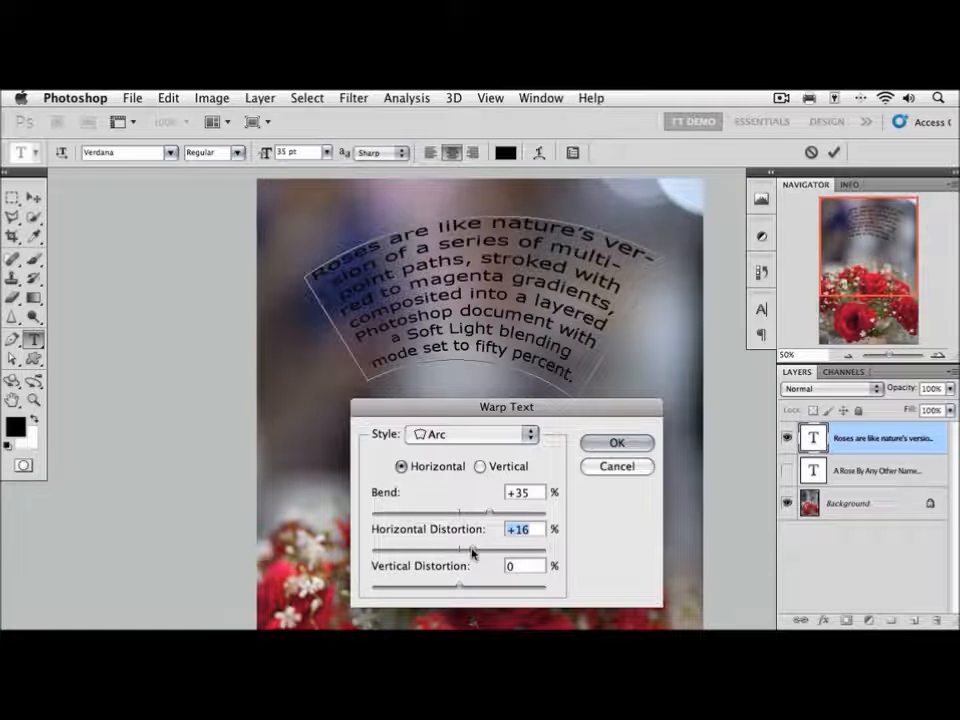
type("0")
mouse_move(457, 584)
left_mouse_down()
mouse_move(441, 586)
mouse_move(467, 590)
mouse_move(459, 587)
left_mouse_up()
left_click_drag(537, 492, 506, 491)
type("5")
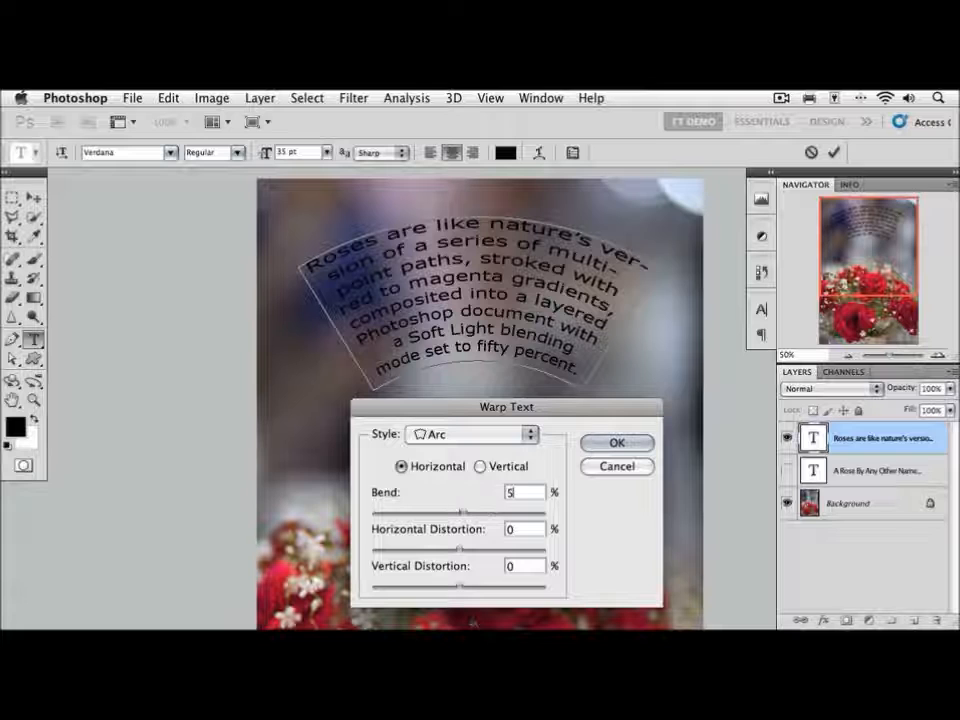
type("0")
Step: Try the Bulge warp style on the paragraph text and change the style to Flag
left_click(498, 436)
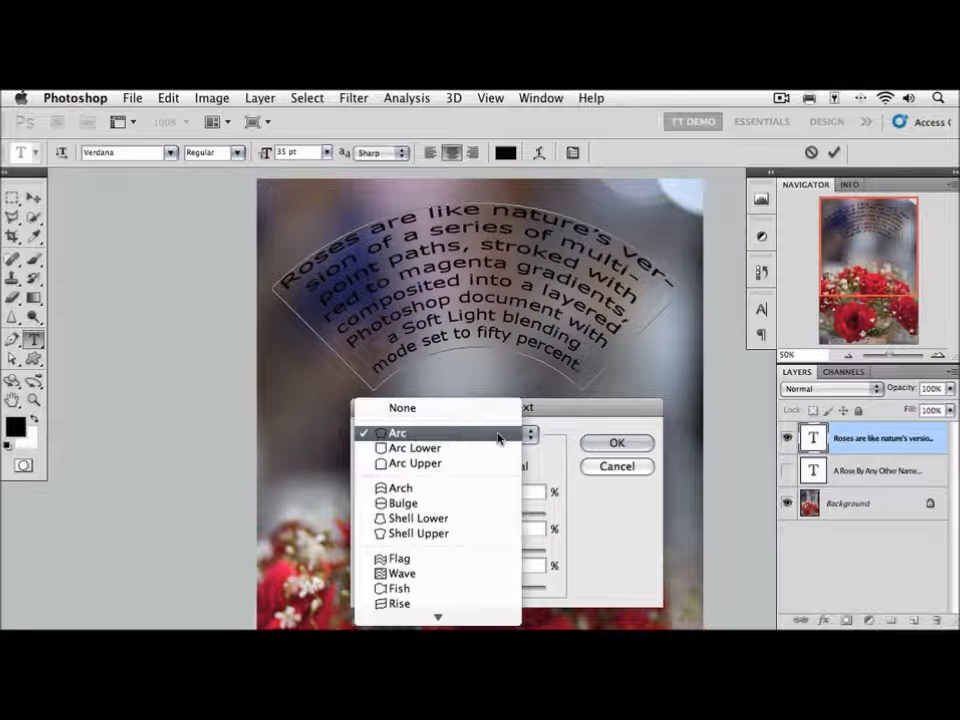
left_click(482, 503)
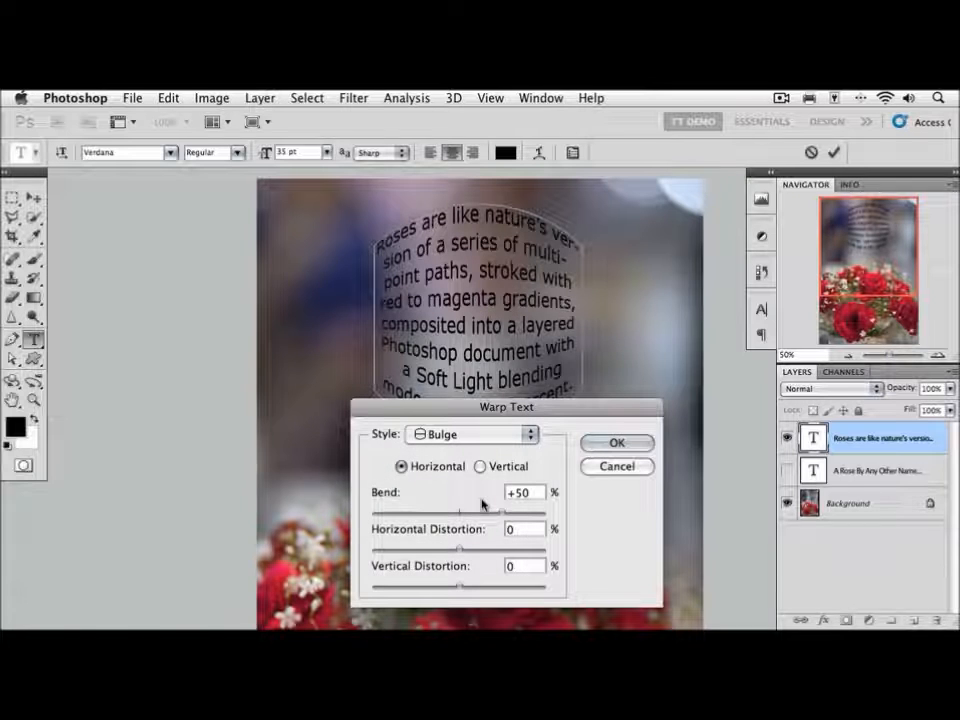
left_click(476, 434)
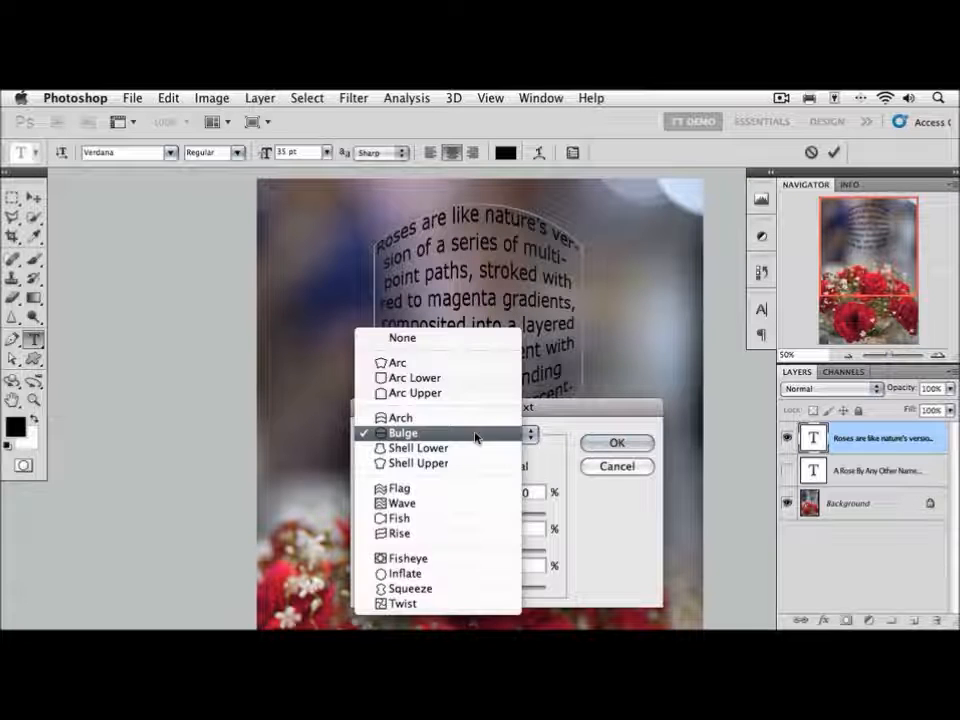
left_click(466, 488)
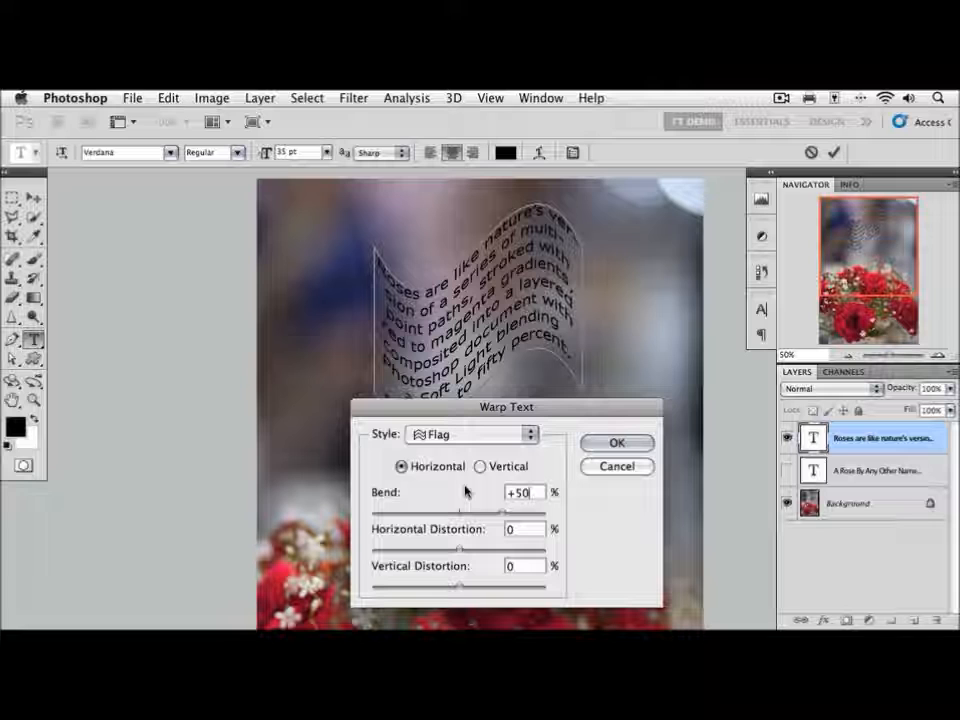
Step: Change the paragraph text's warp style to Fish with a horizontal bend of +50% and apply the warp
left_click(476, 434)
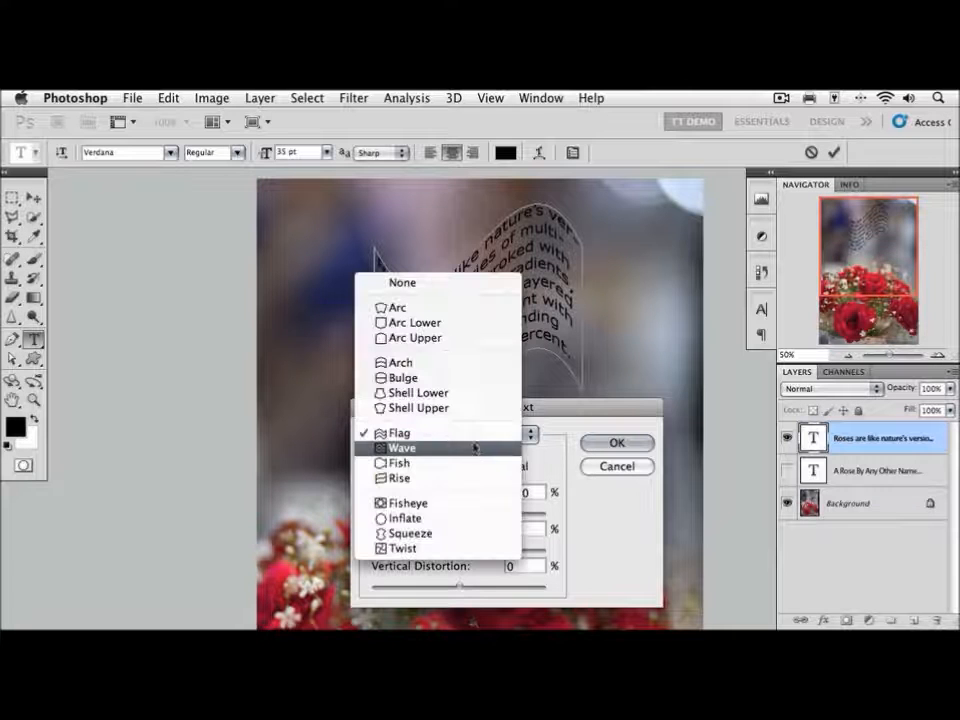
left_click(467, 463)
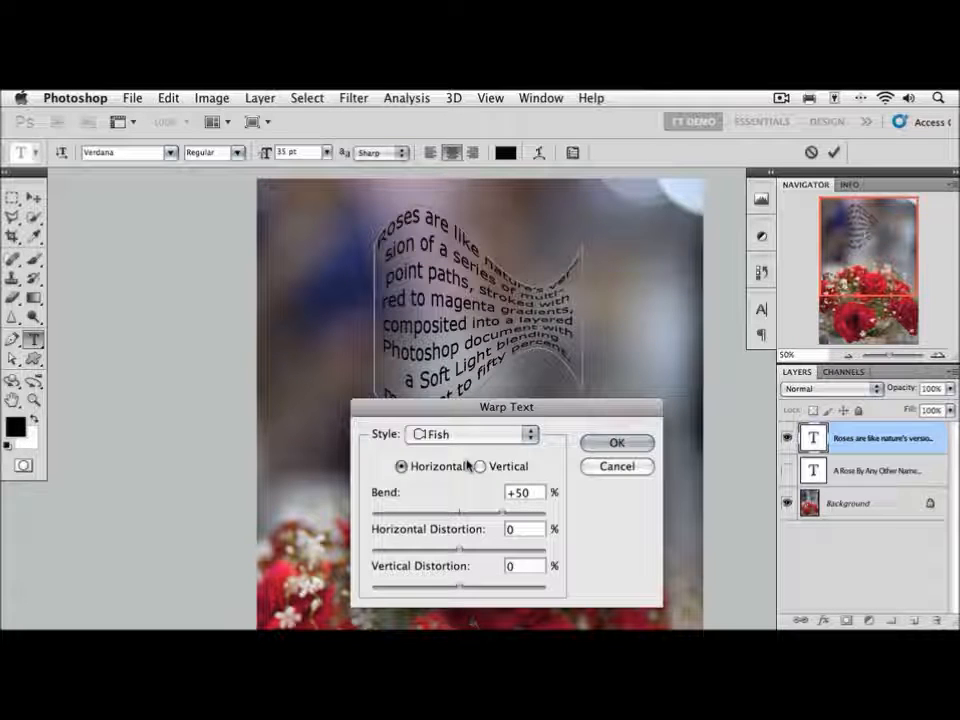
left_click_drag(495, 413, 481, 444)
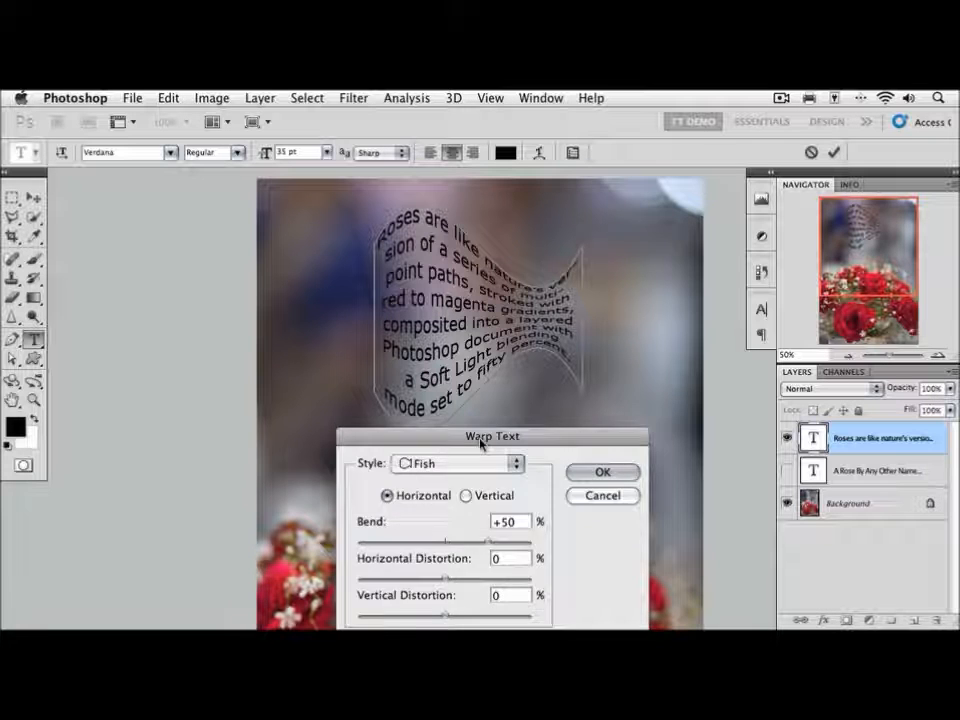
key("Return")
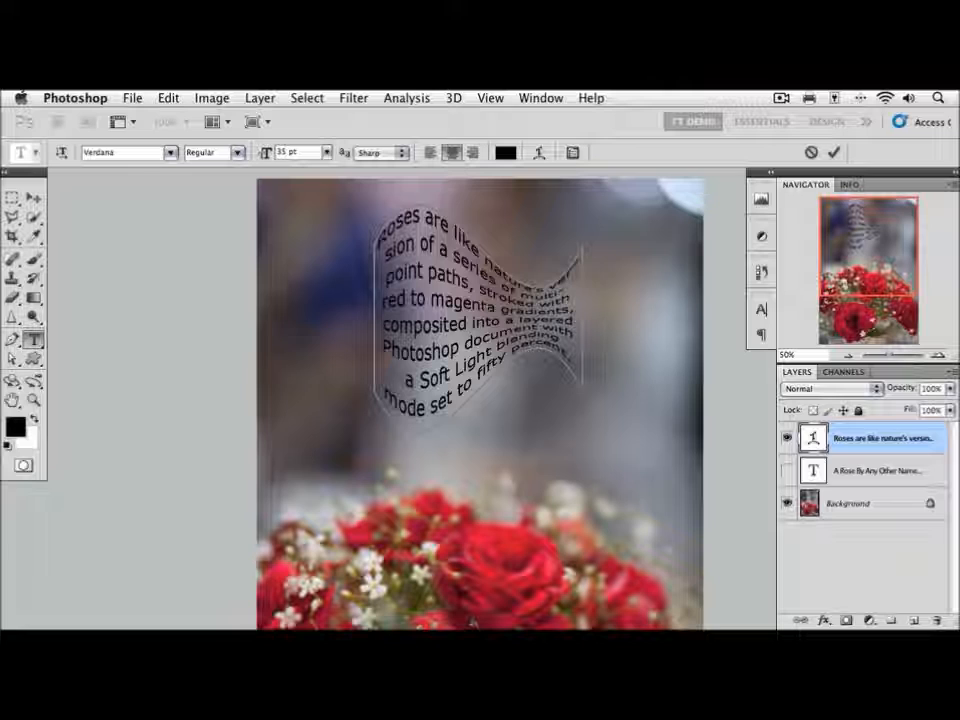
left_click_drag(445, 302, 487, 306)
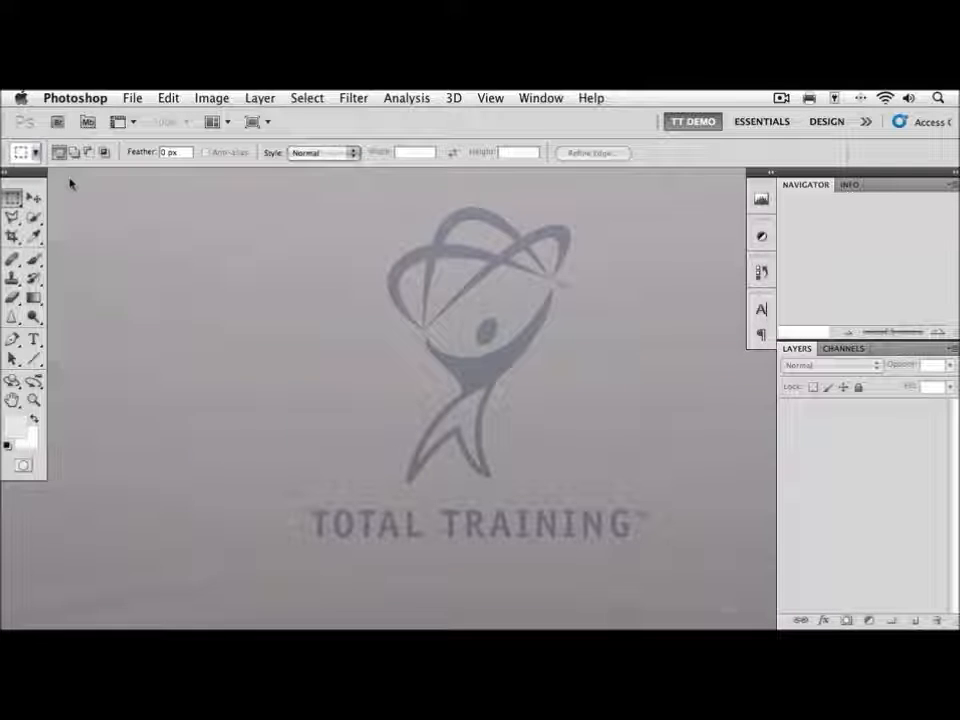
Step: Open type1.tif and update the "6" text layer by entering its text and committing it
key("super+o")
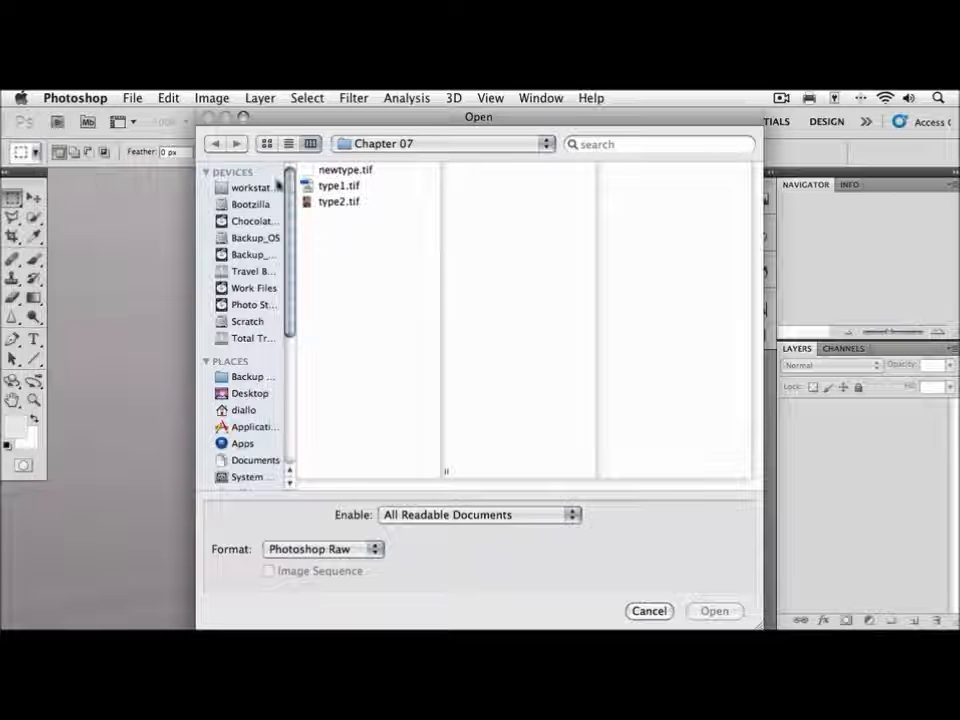
double_click(307, 189)
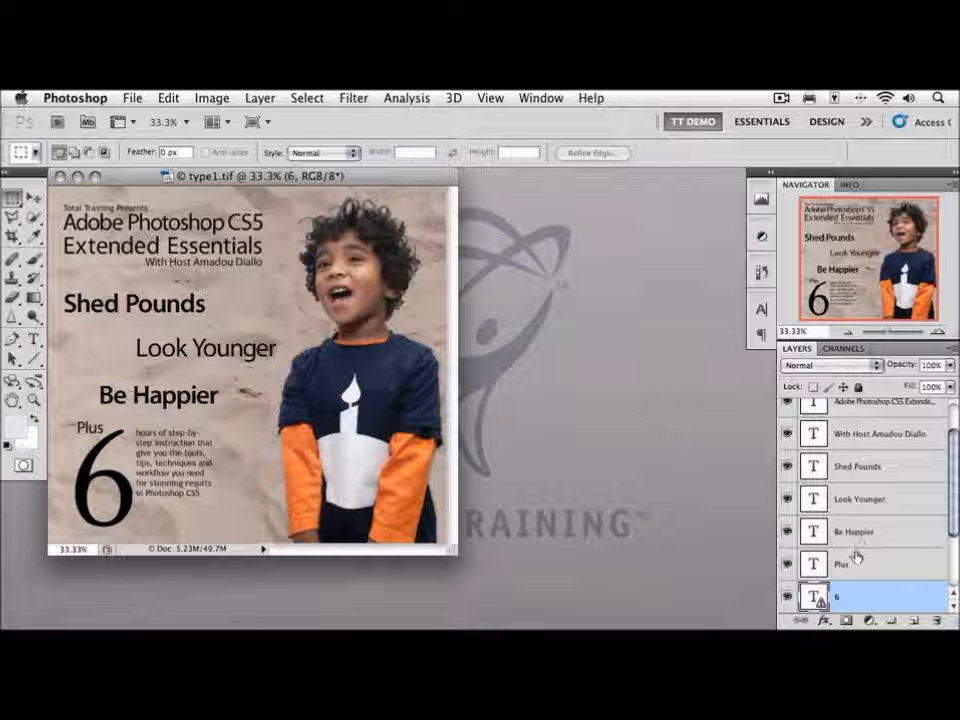
double_click(816, 597)
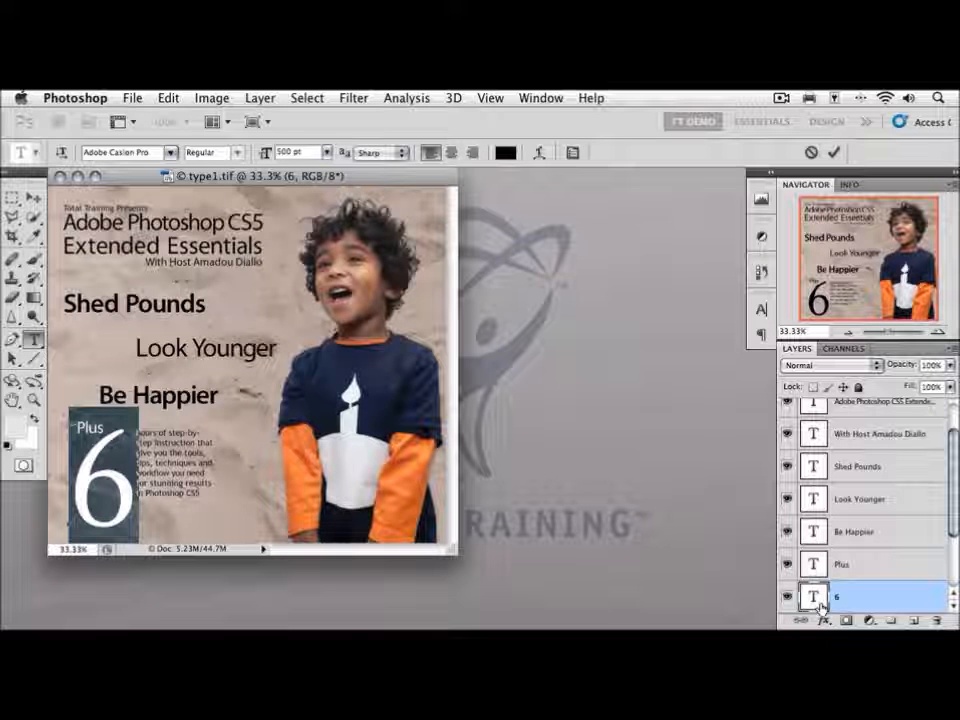
key("super+Return")
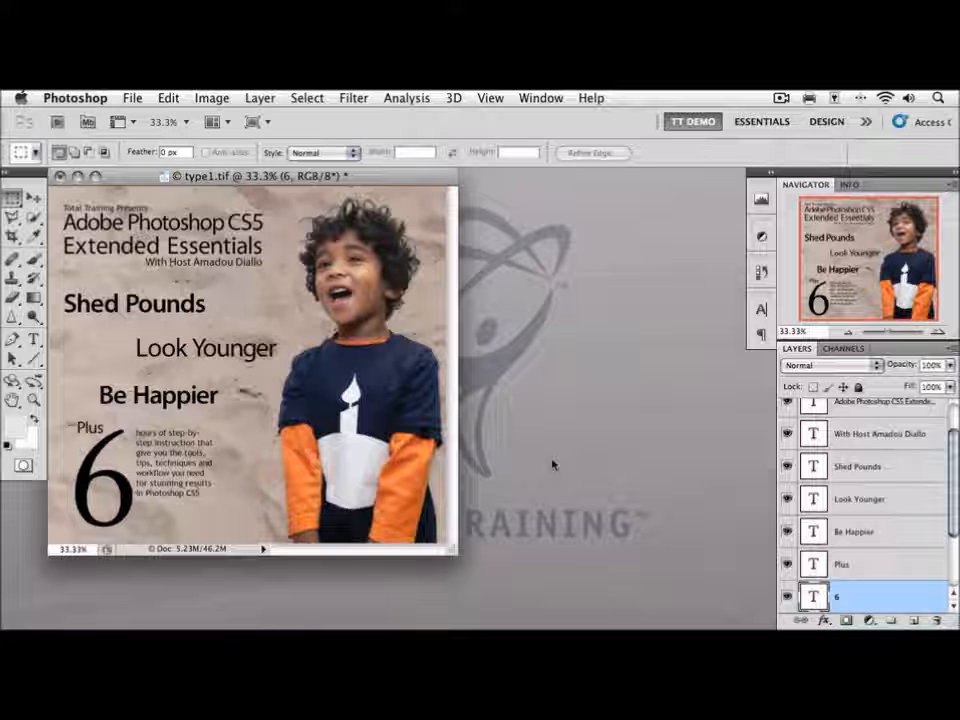
Step: Select the three topmost text layers, from "Total Training Presents" through the host credit, and show their character settings
key("f")
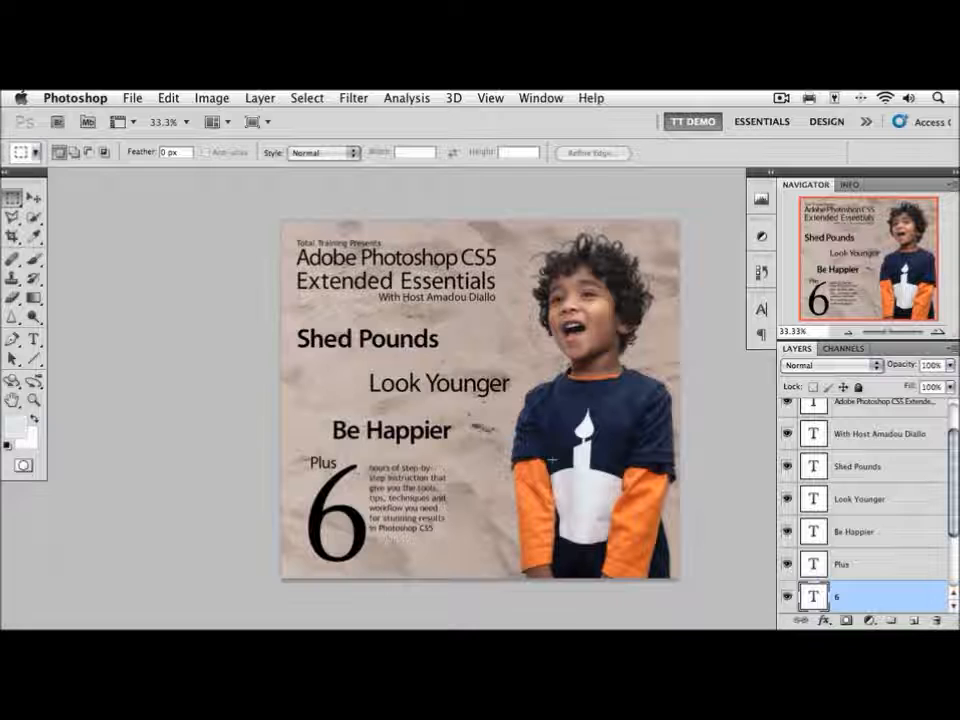
key("super+equal")
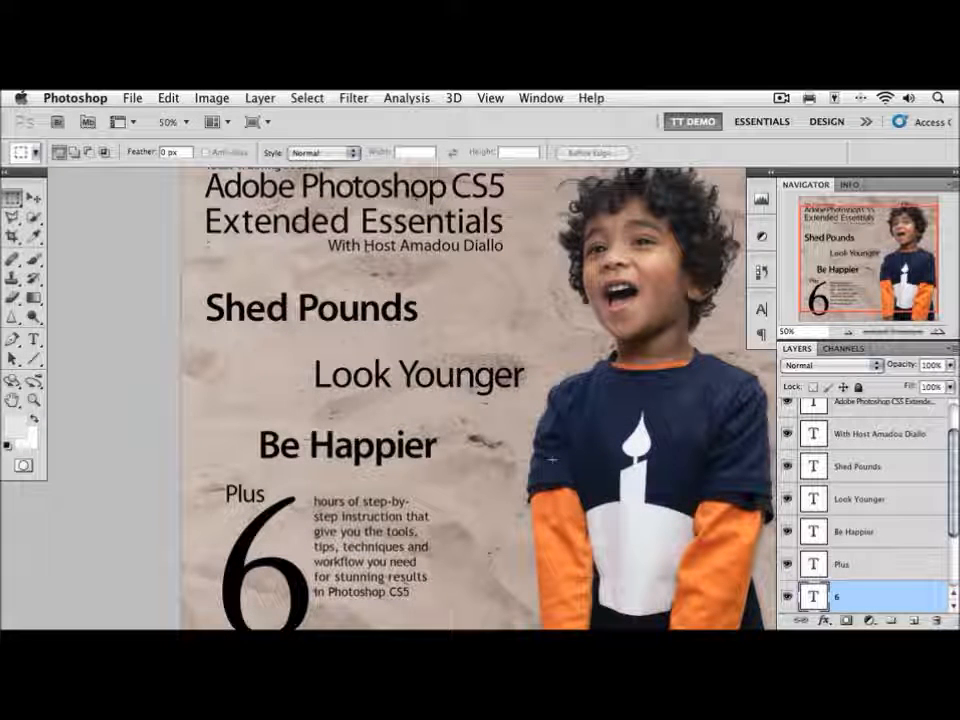
left_click_drag(551, 459, 443, 459)
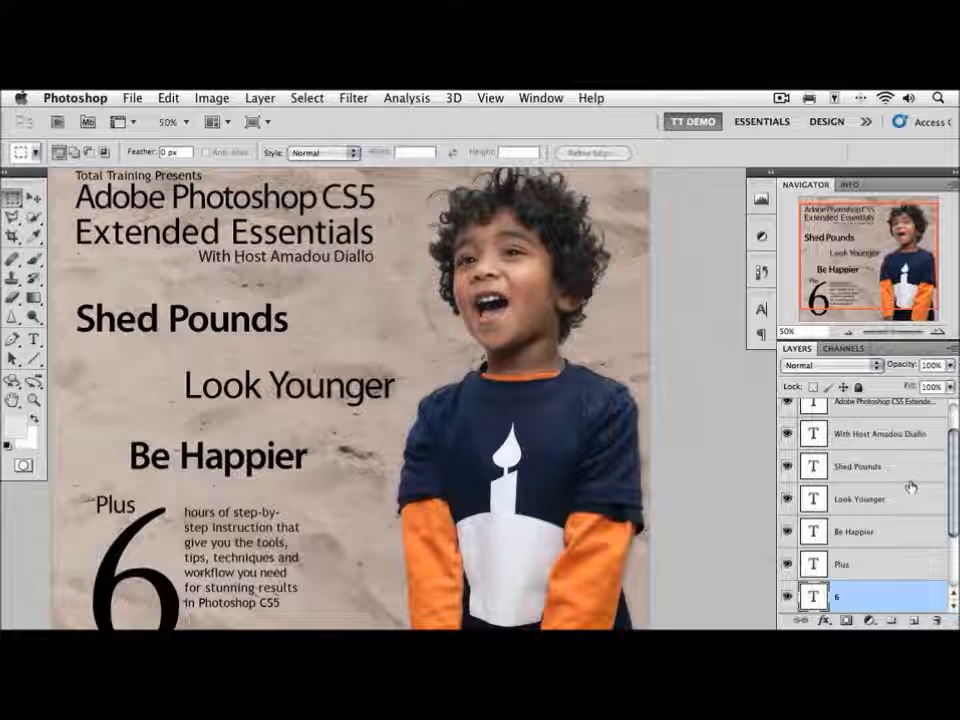
left_click_drag(955, 474, 953, 440)
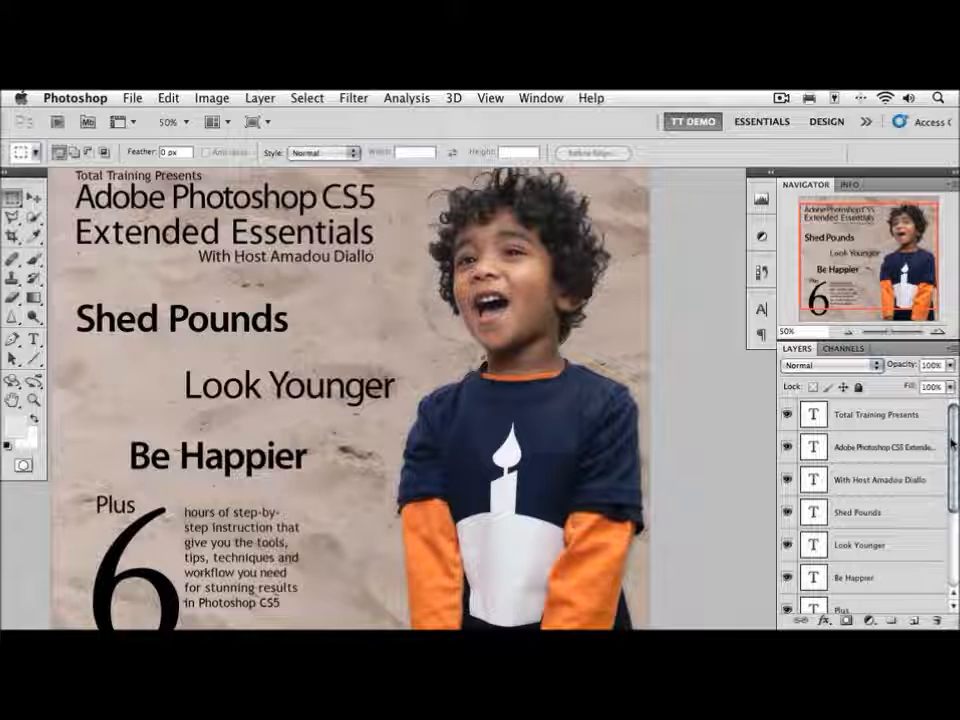
left_click(857, 421)
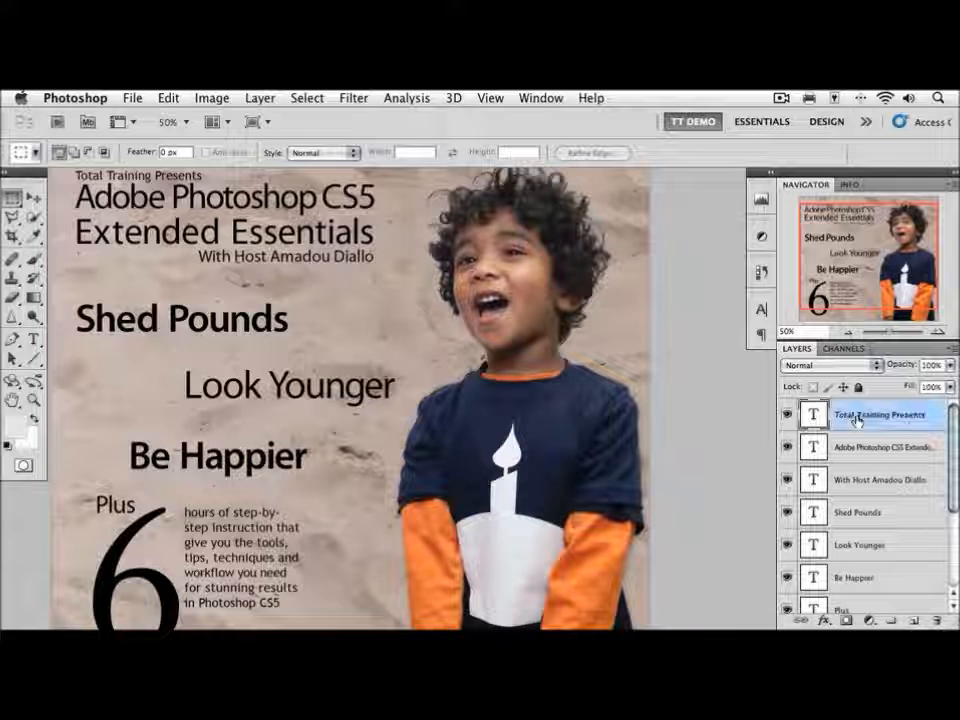
left_click(854, 481, "shift")
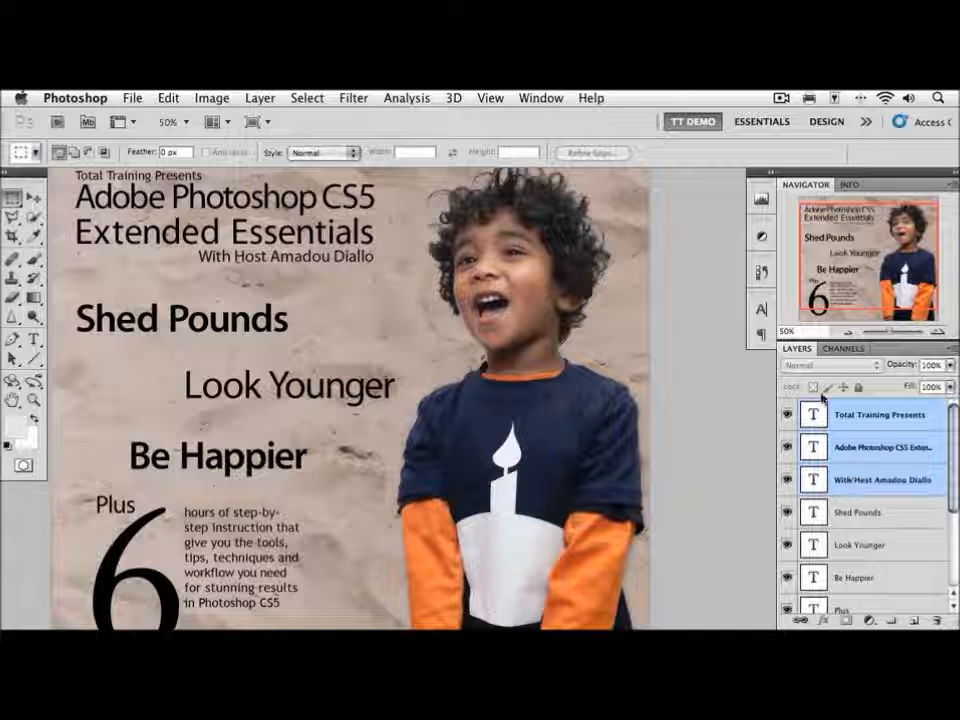
left_click(762, 312)
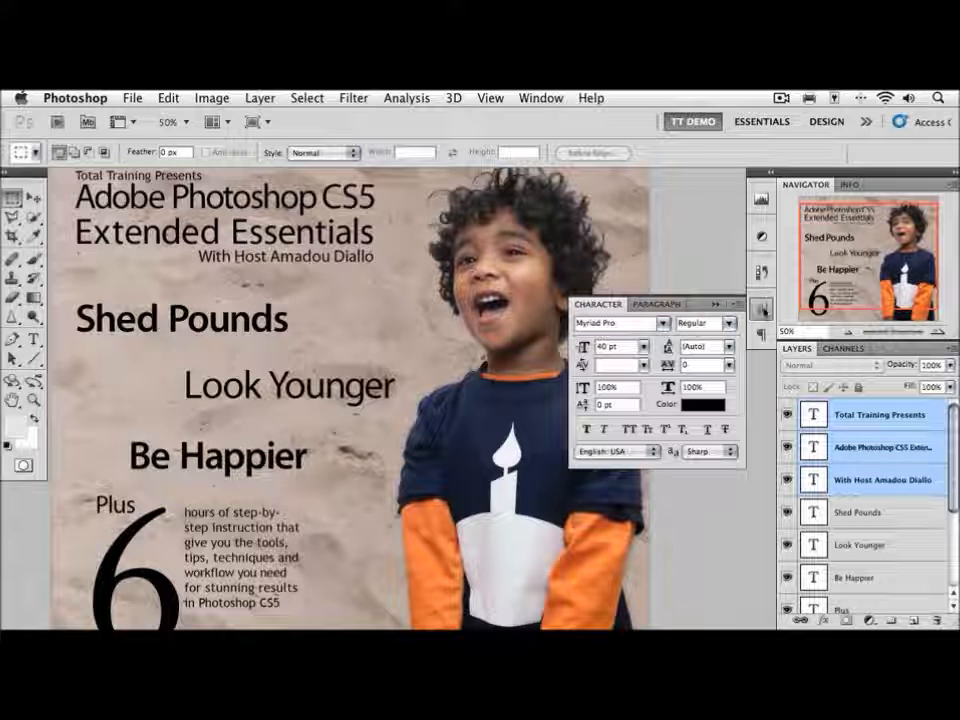
left_click(540, 97)
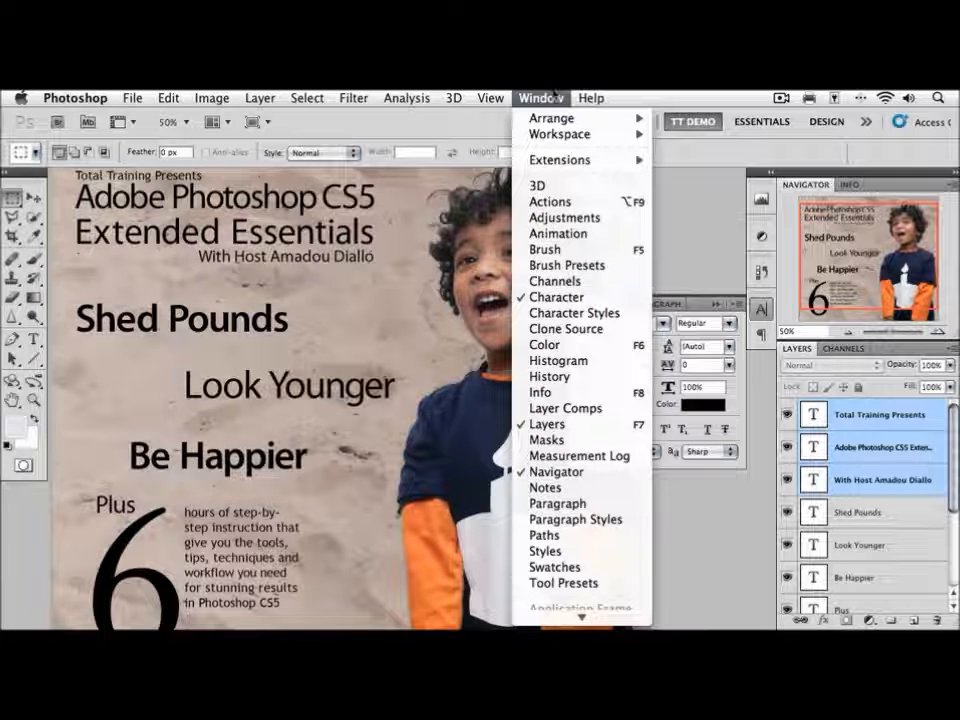
left_click(557, 298)
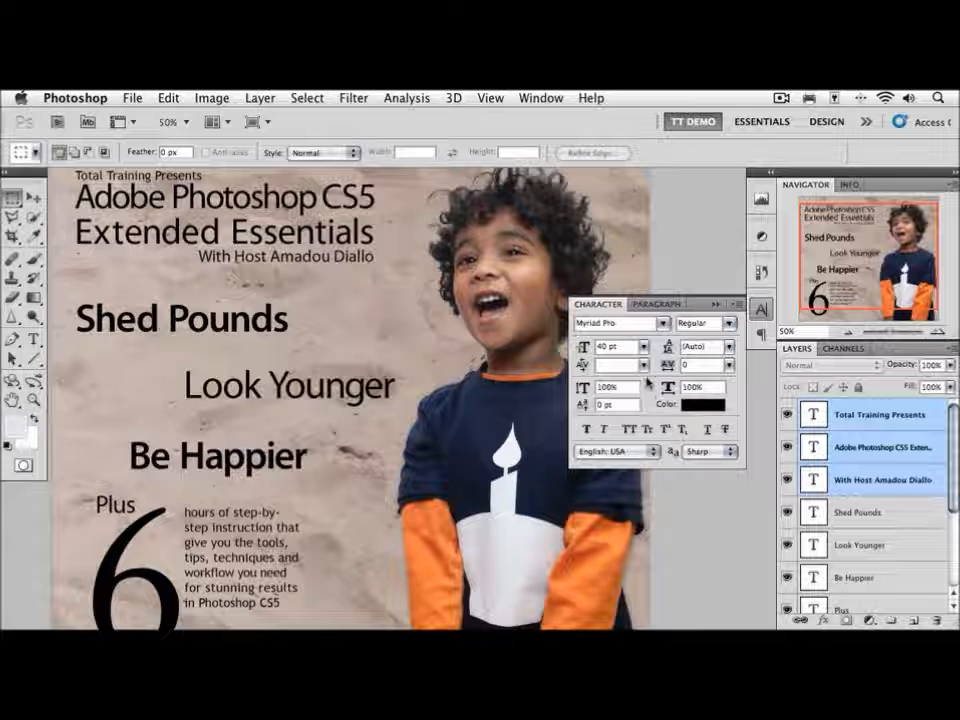
Step: Set the text color of the three selected title layers to dark gray, RGB 80, 80, 80
left_click(690, 406)
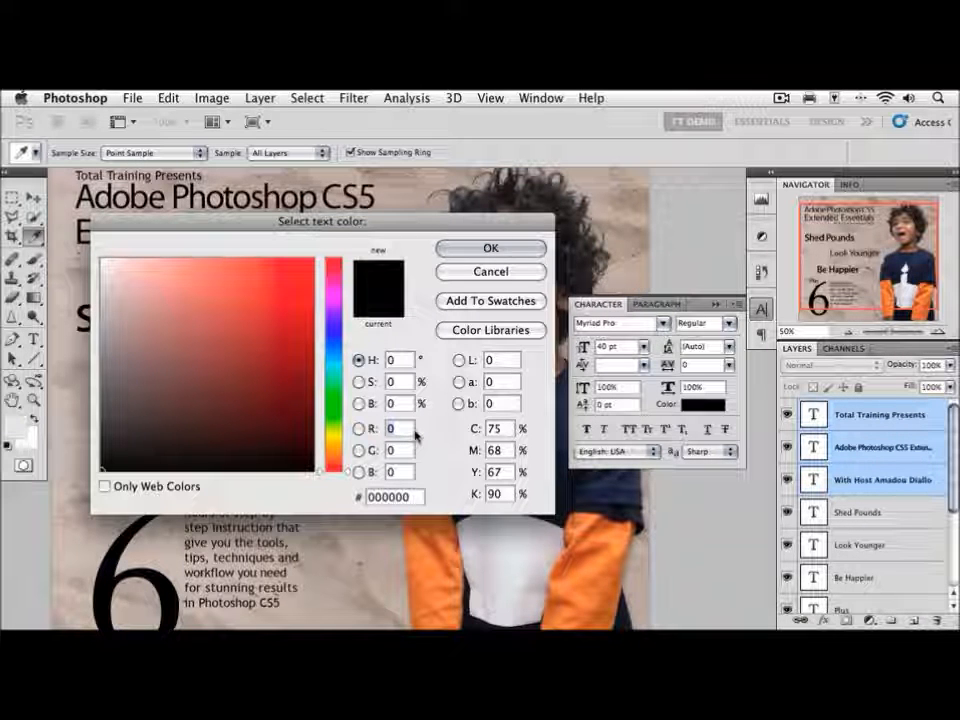
type("80")
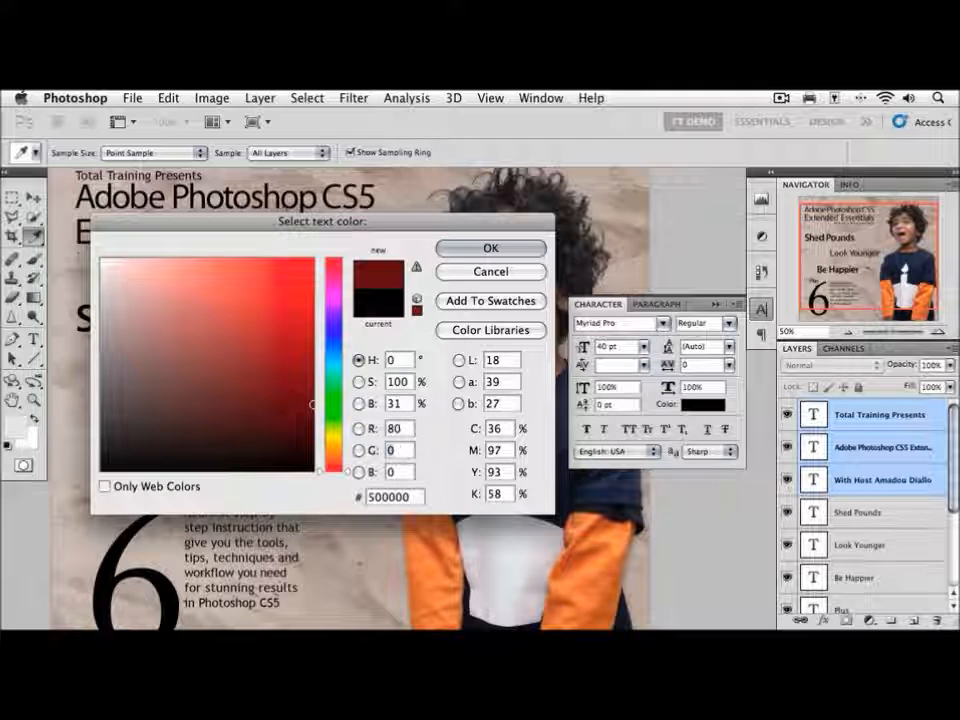
left_click(397, 450)
type("80")
key("Tab")
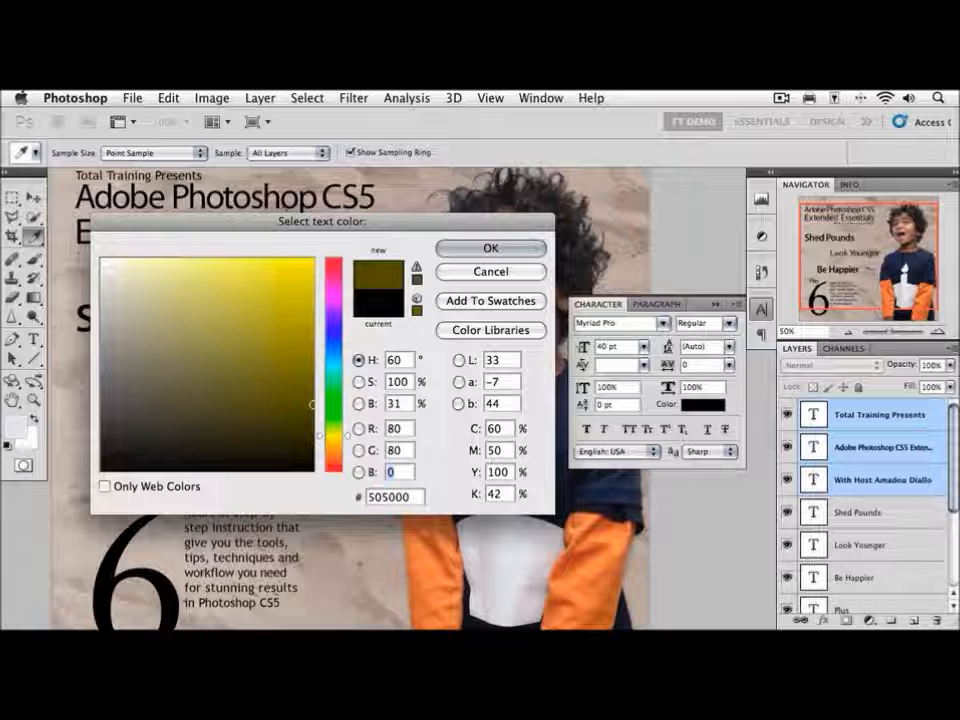
type("80")
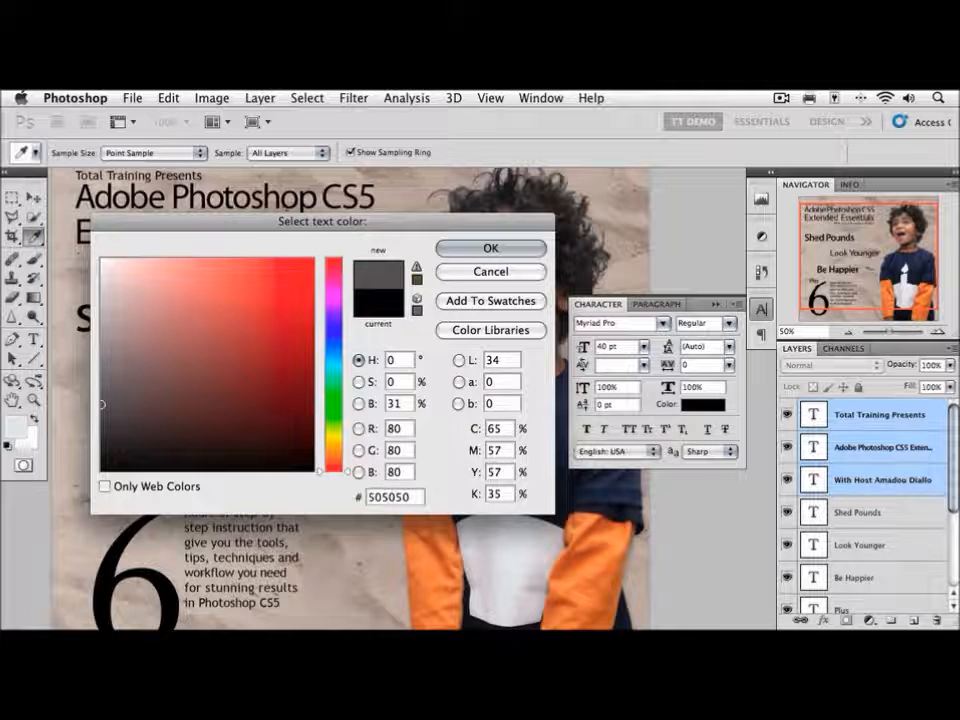
key("Return")
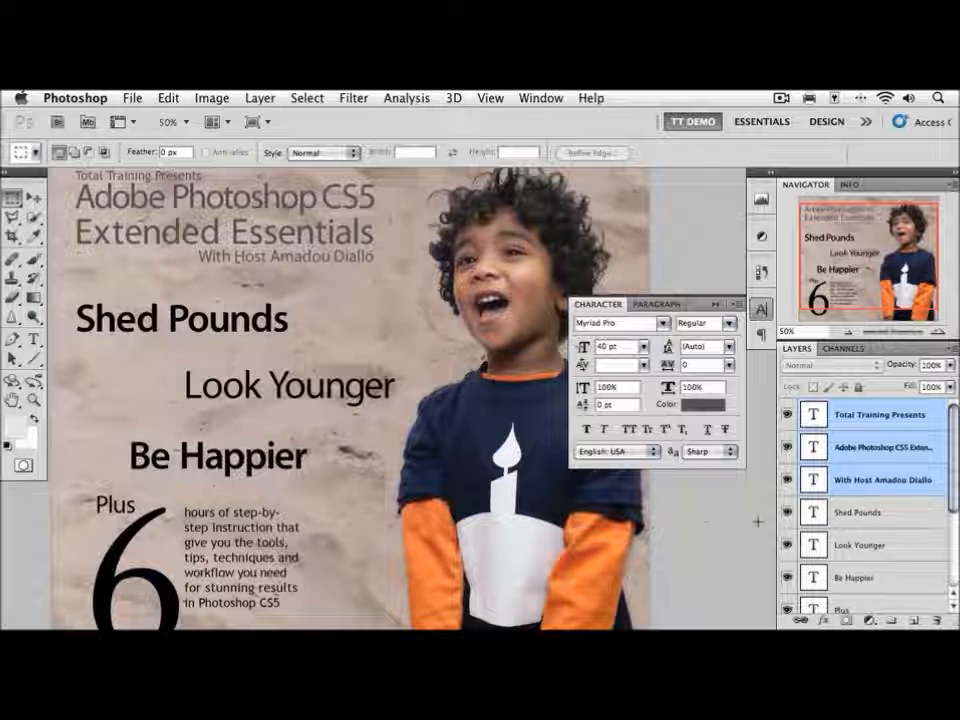
Step: Recolor the "Shed Pounds" text with the orange sampled from the boy's sleeve
left_click(861, 515)
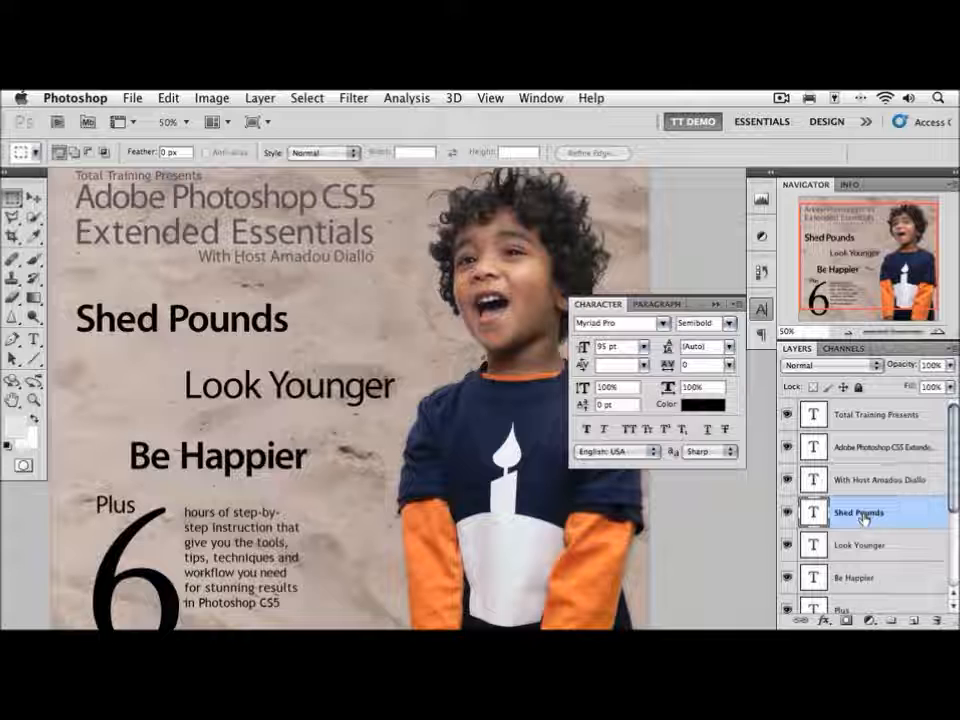
left_click(714, 410)
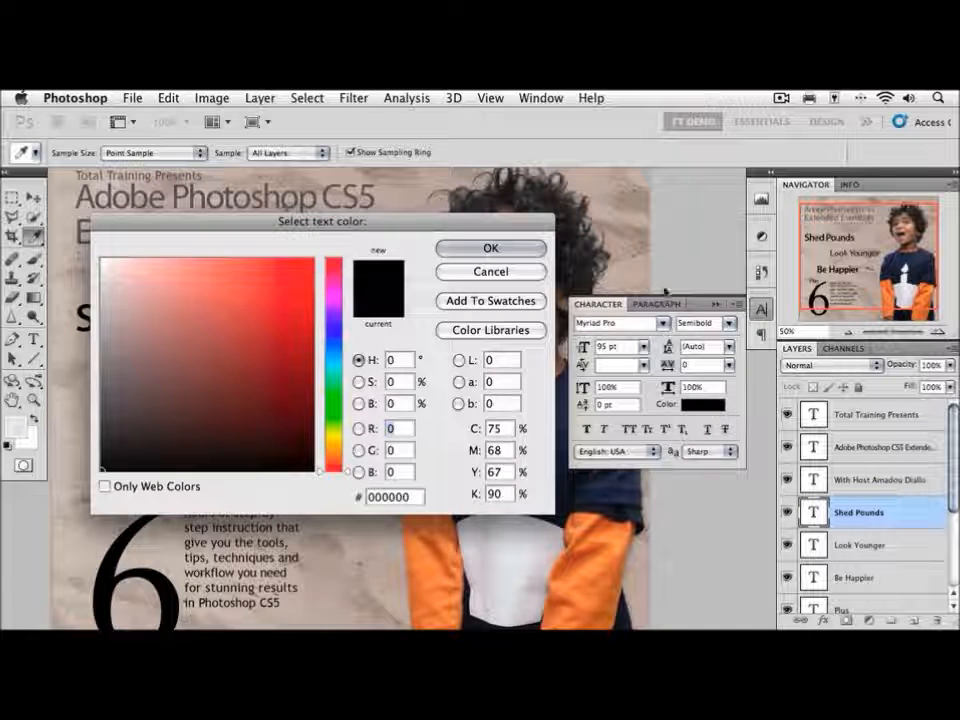
left_click_drag(530, 226, 501, 354)
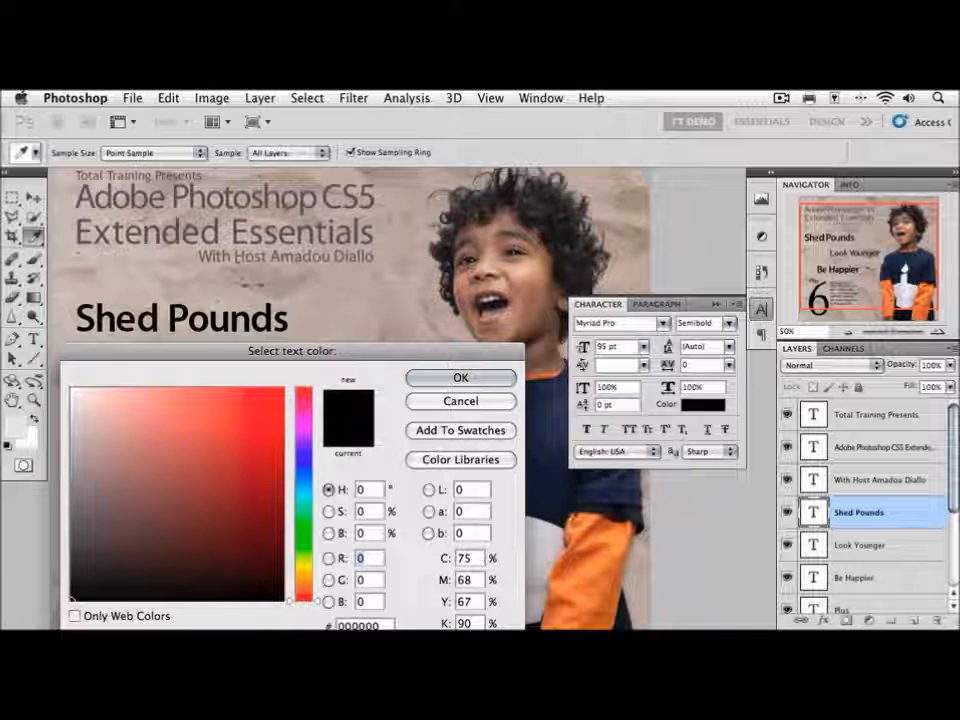
left_click(618, 539)
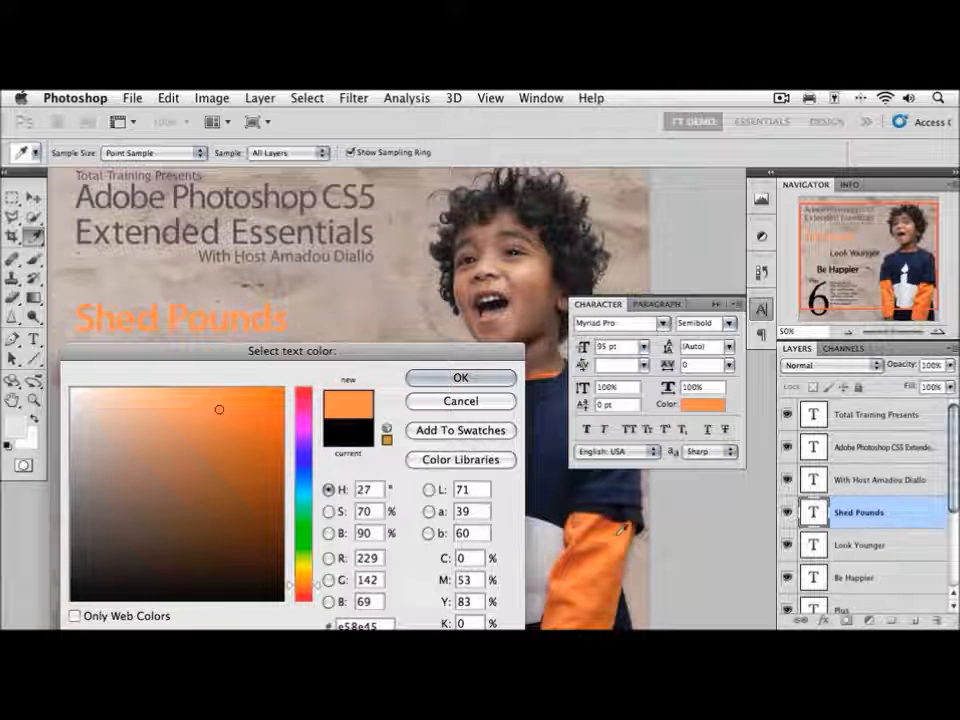
left_click(489, 384)
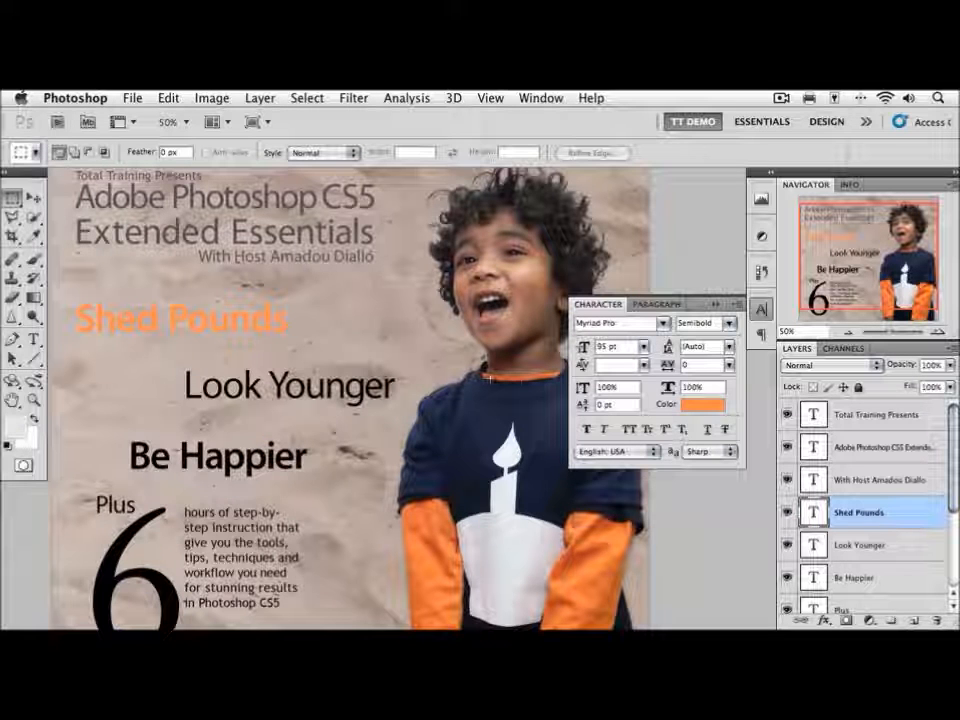
Step: Recolor the "Look Younger" text with a muted blue sampled from the shoulder of the boy's navy shirt
left_click(847, 549)
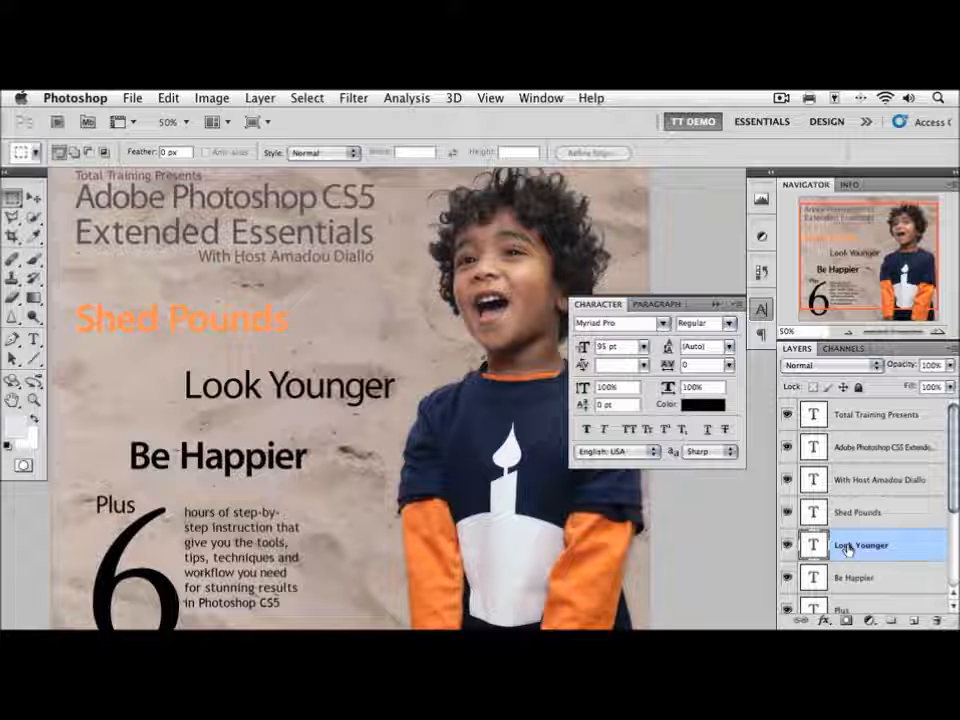
left_click(703, 403)
left_click_drag(481, 354, 447, 422)
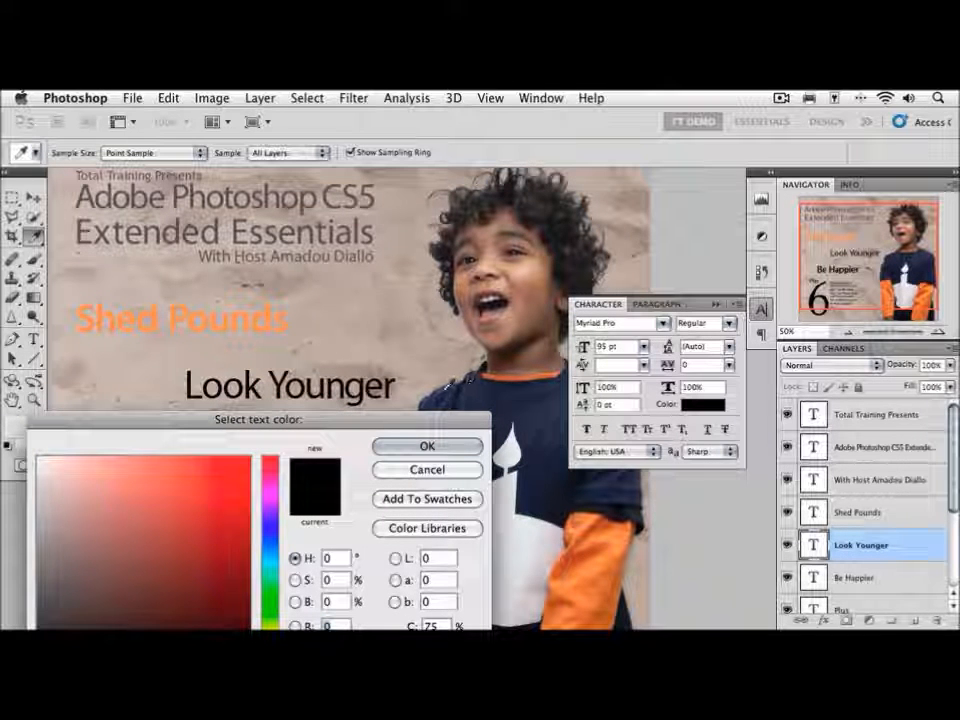
left_click_drag(428, 360, 441, 396)
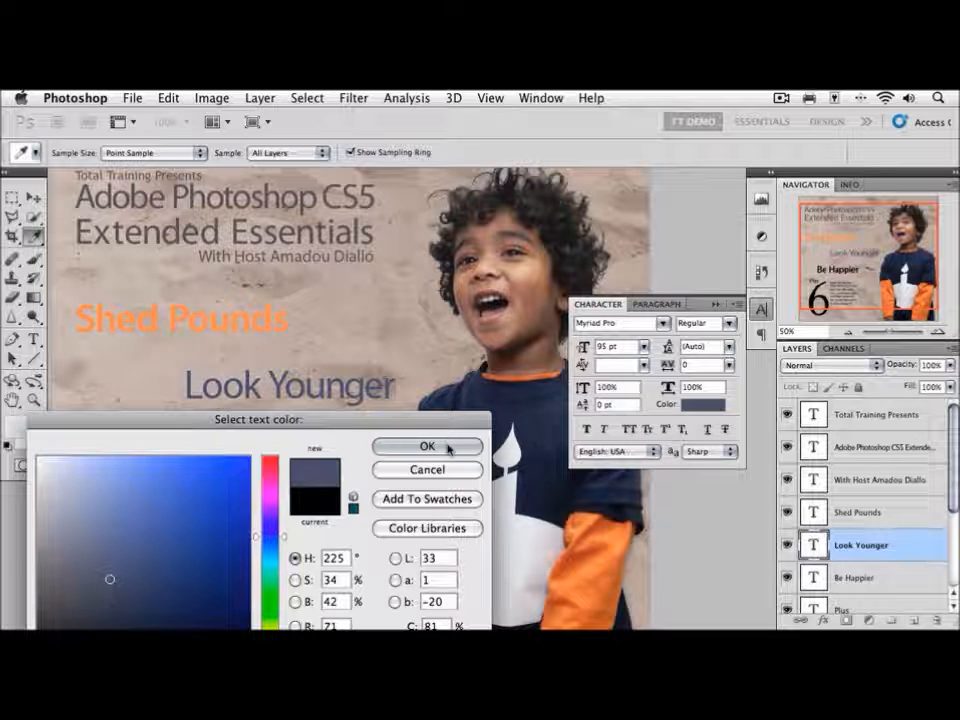
left_click(448, 449)
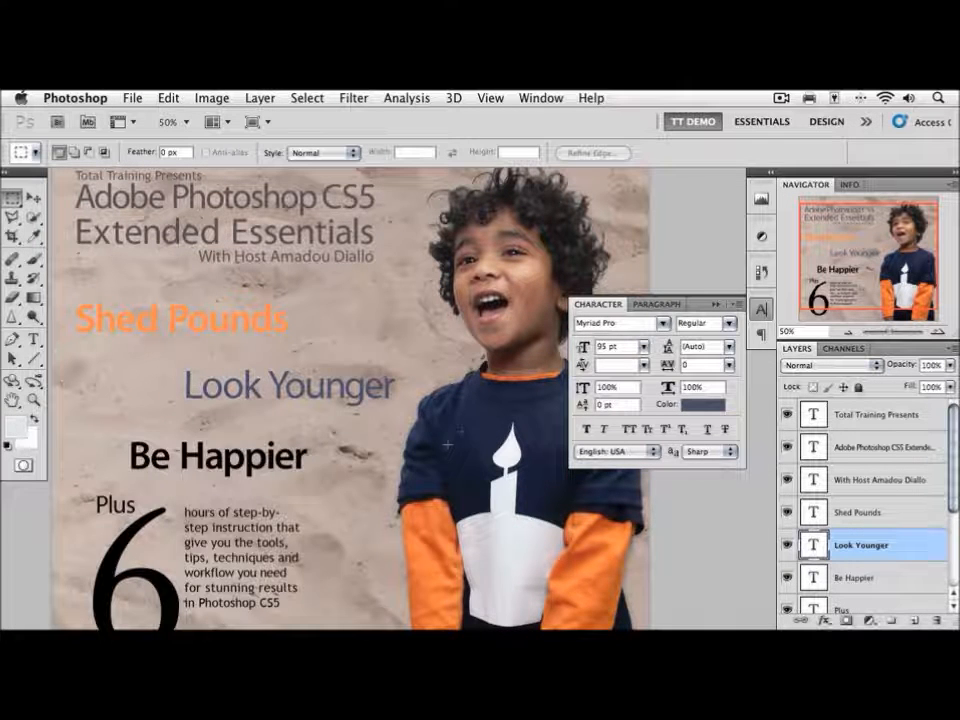
Step: Recolor the "Be Happier" text with the off-white sampled from the white print on the boy's shirt
left_click(857, 580)
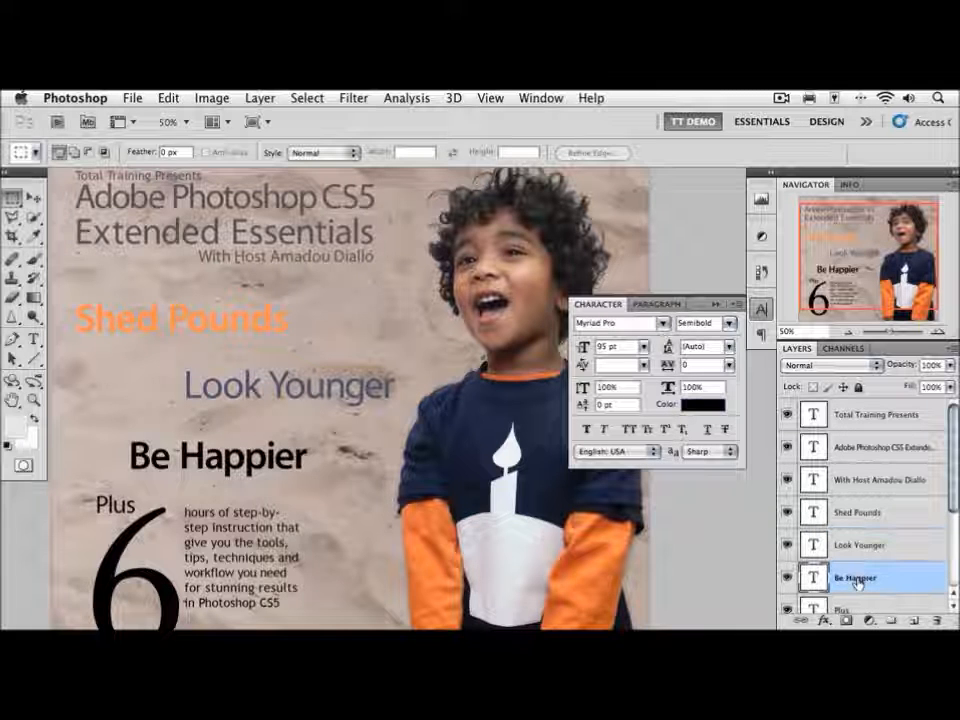
left_click(712, 403)
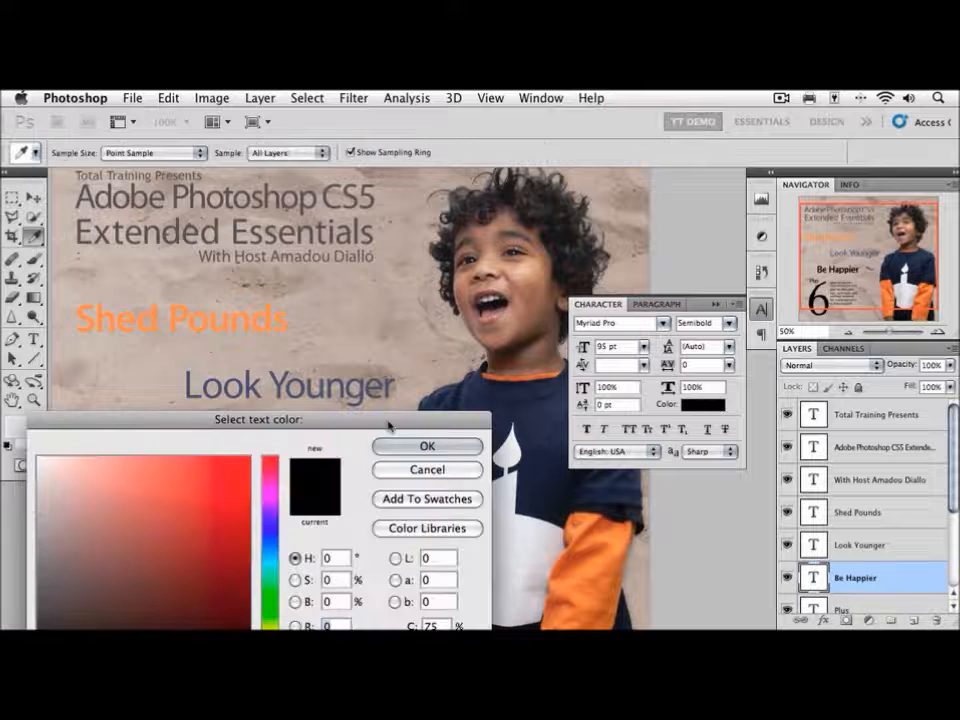
left_click_drag(392, 421, 769, 175)
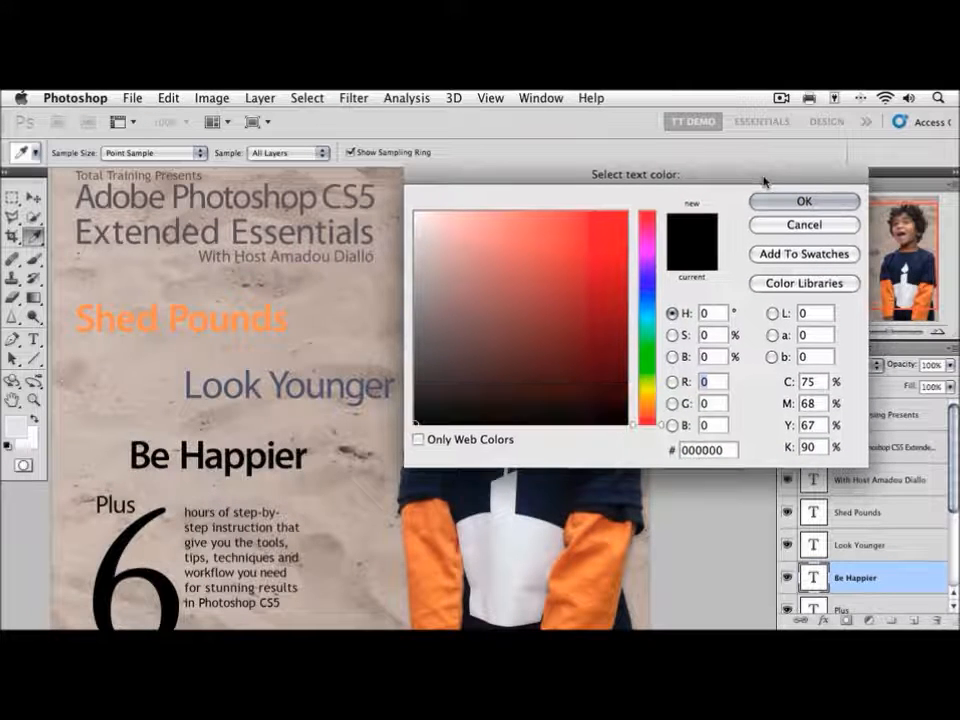
left_click(508, 522)
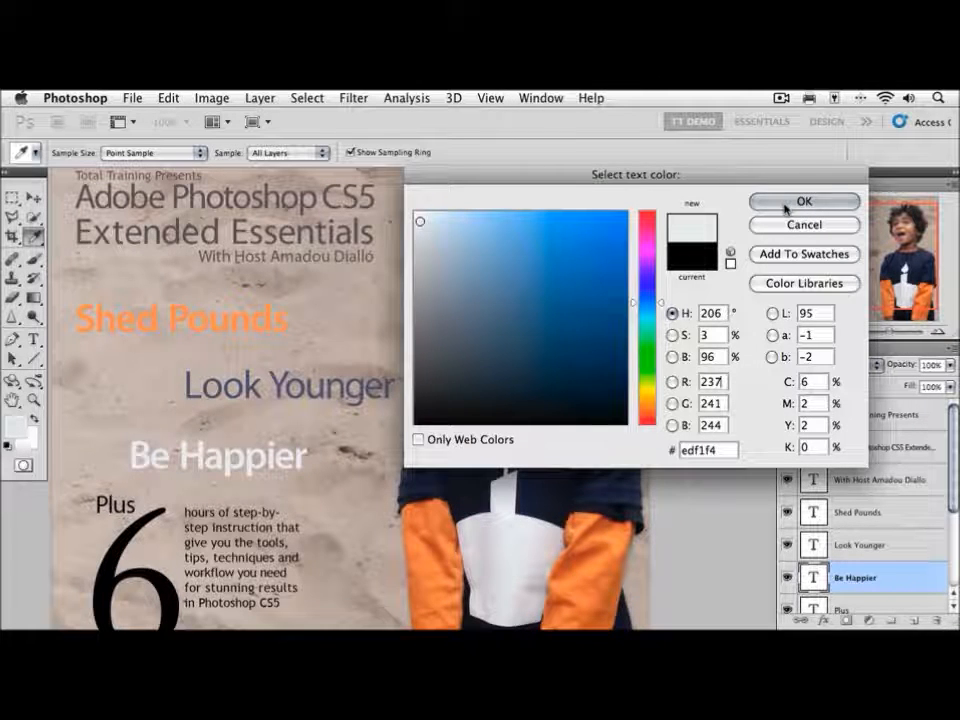
left_click(804, 201)
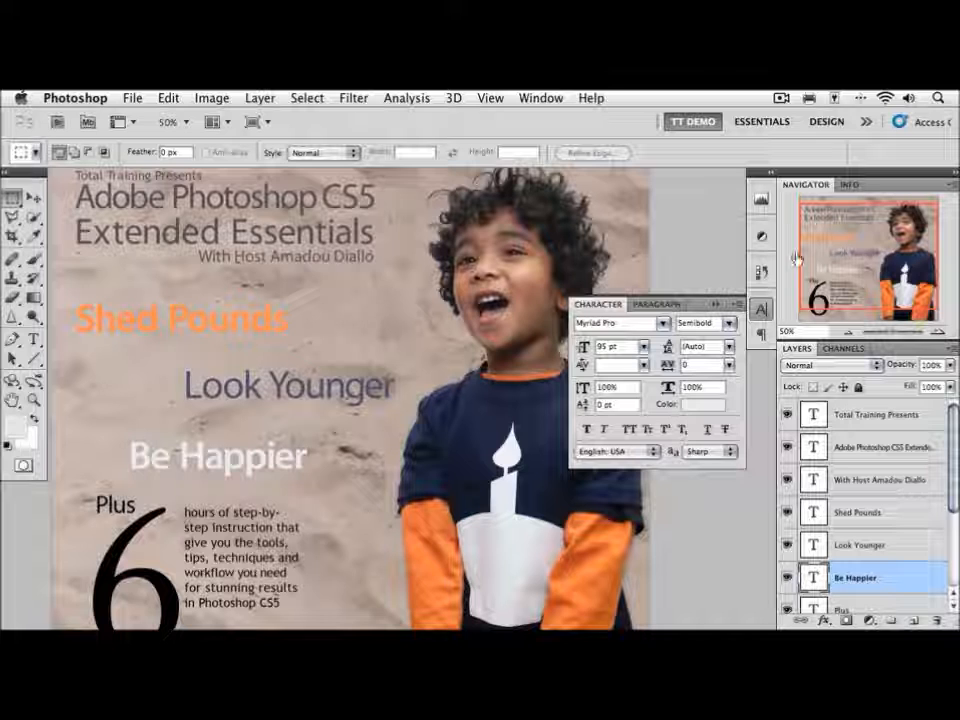
Step: Select the "Adobe Photoshop CS5 Extended Essentials" text layer and view the title text at 100% zoom
left_click(857, 454)
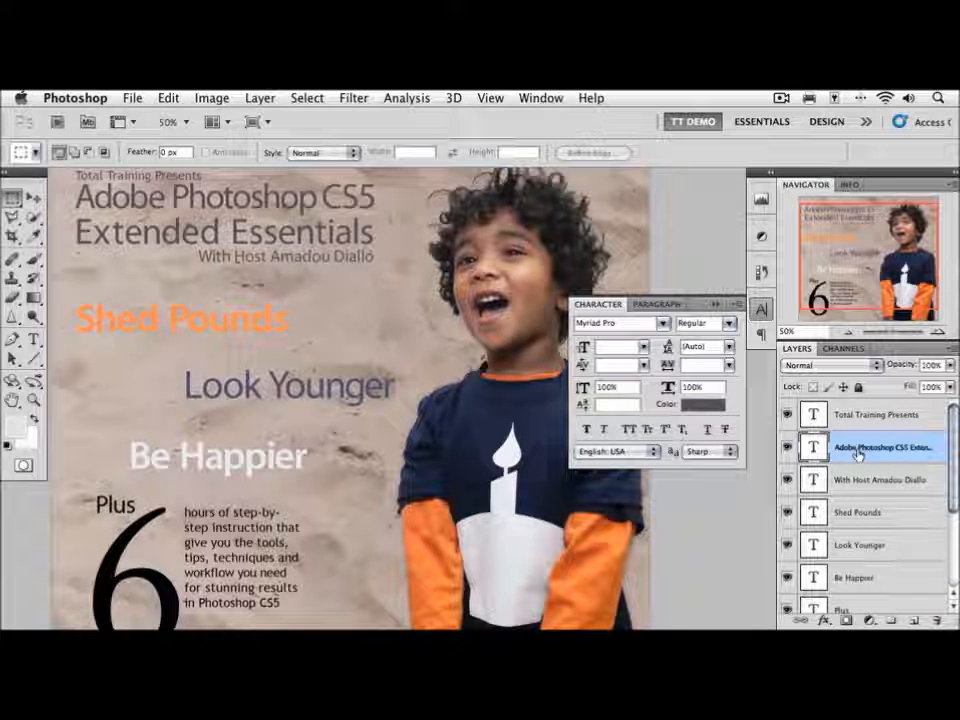
left_click_drag(412, 268, 421, 309)
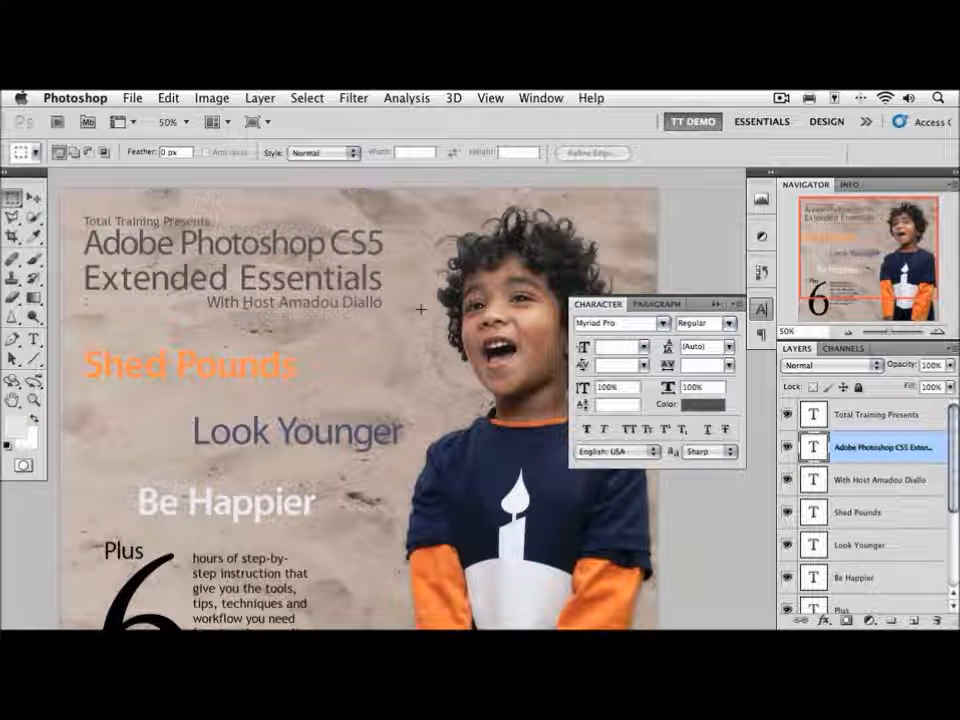
key("super+1")
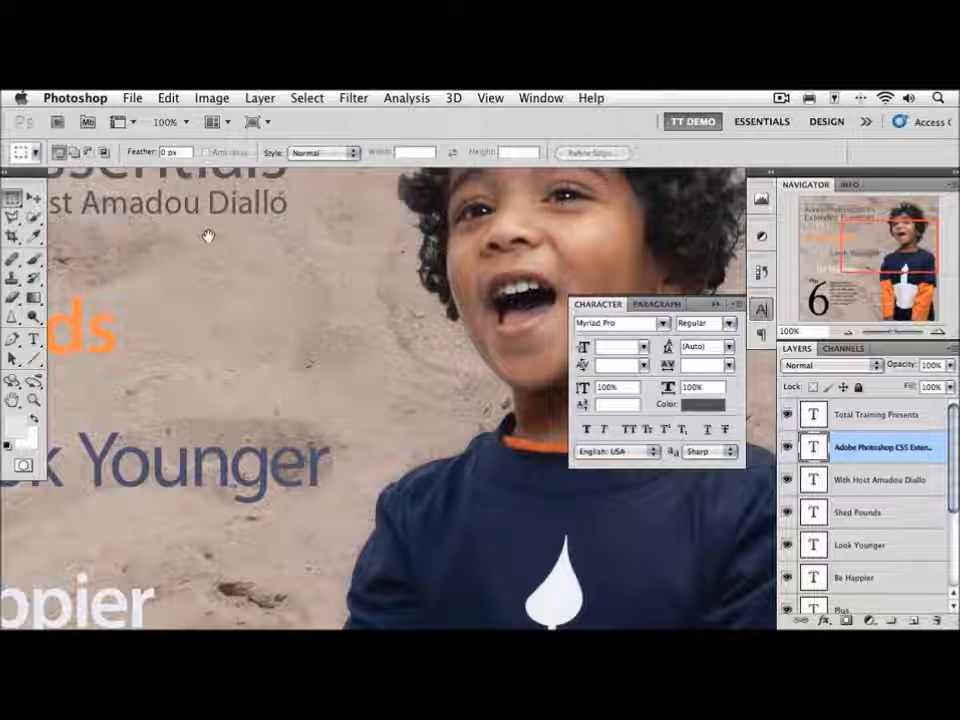
left_click_drag(212, 253, 373, 333)
left_click_drag(219, 222, 333, 276)
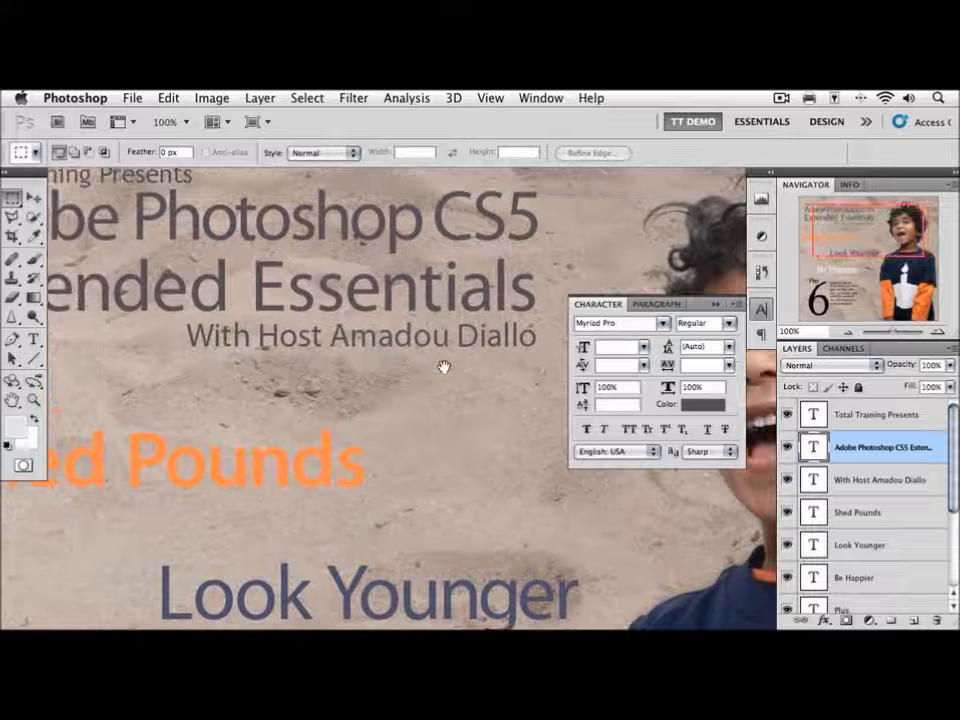
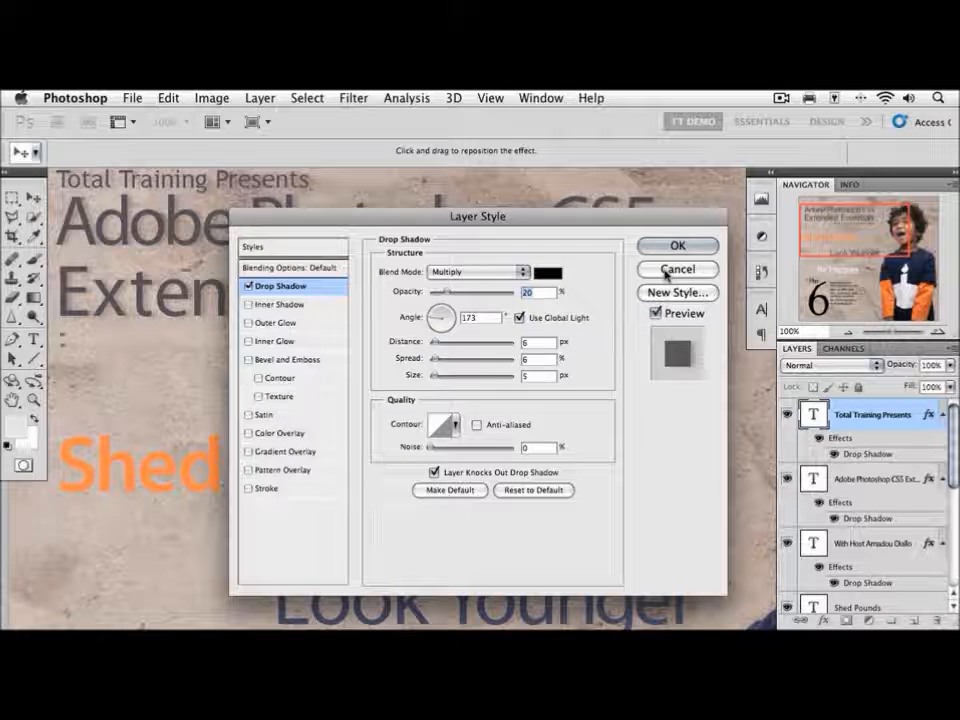
Step: Dismiss the drop shadow settings without saving changes and add an Inner Shadow effect to the "Shed Pounds" text layer
left_click(668, 271)
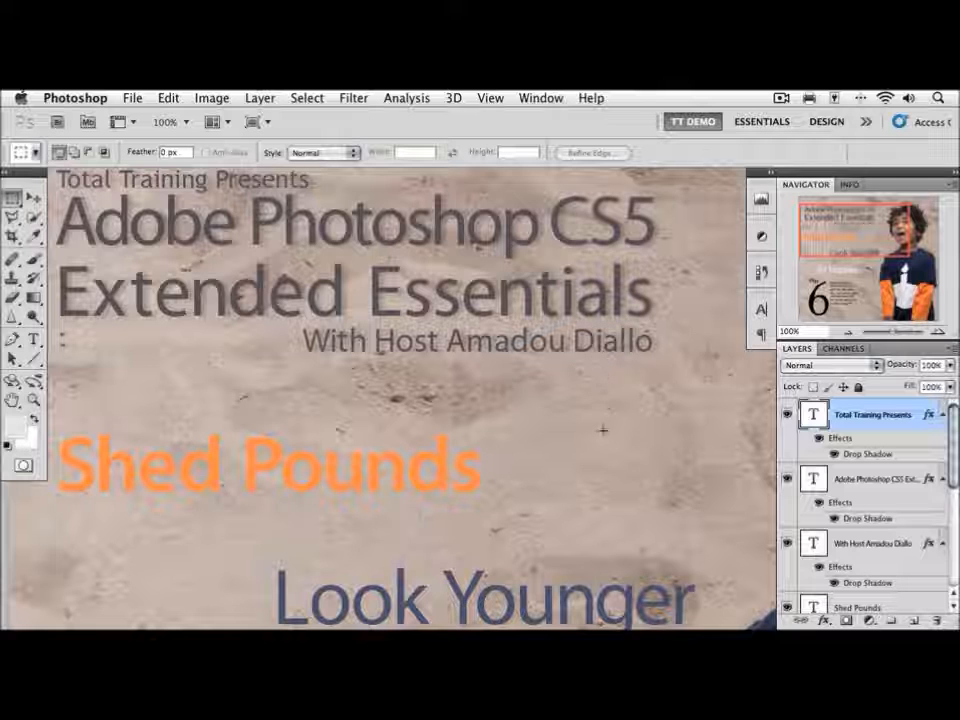
left_click_drag(600, 448, 617, 266)
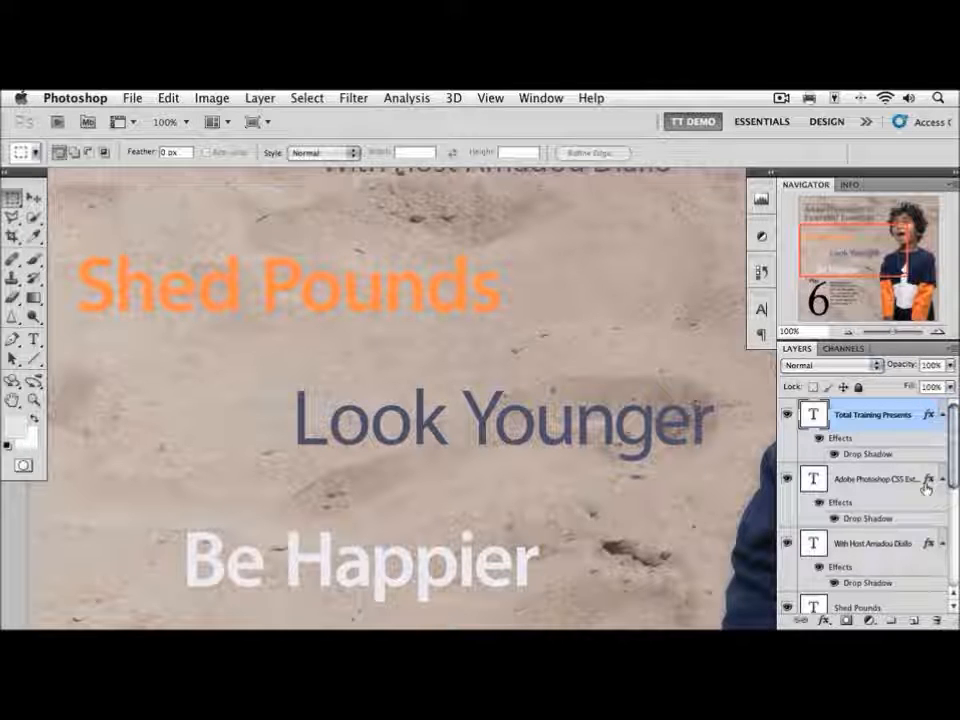
left_click_drag(952, 470, 953, 493)
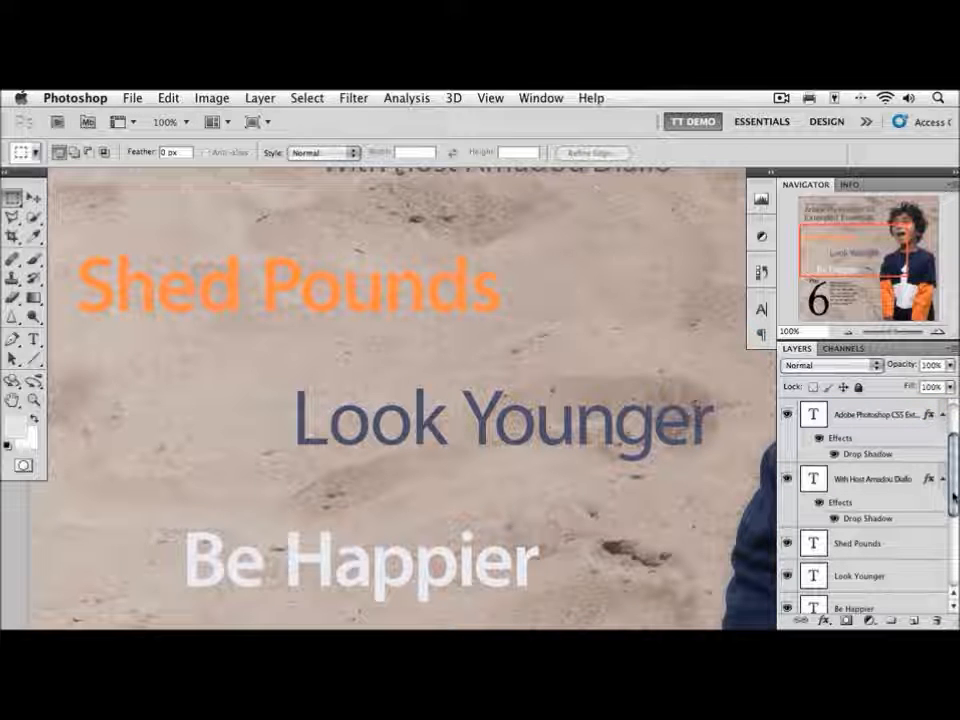
left_click(858, 548)
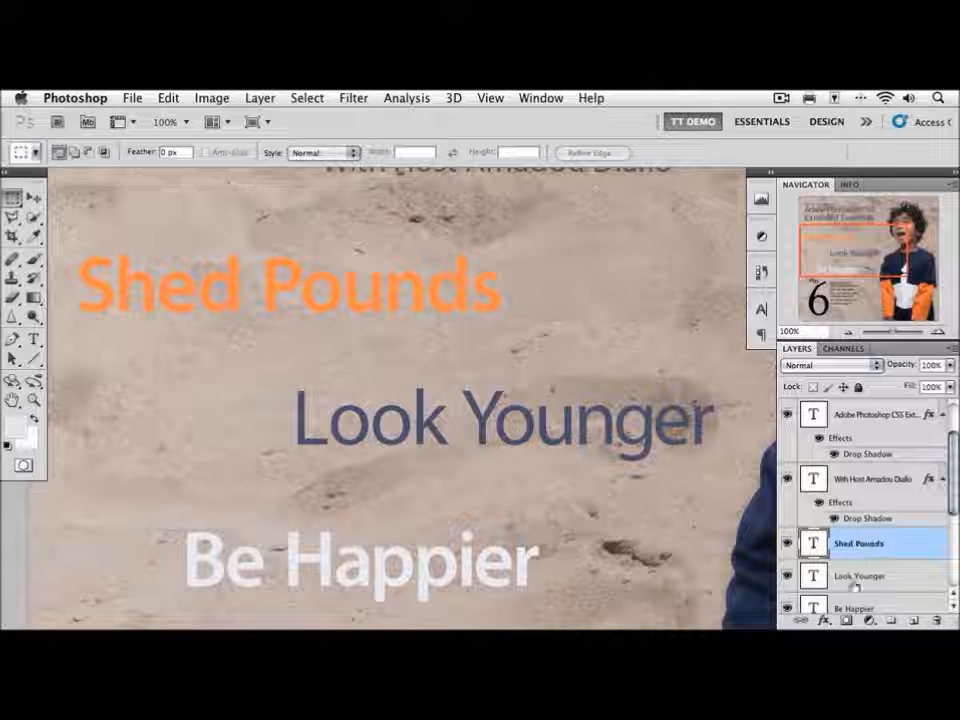
left_click(826, 621)
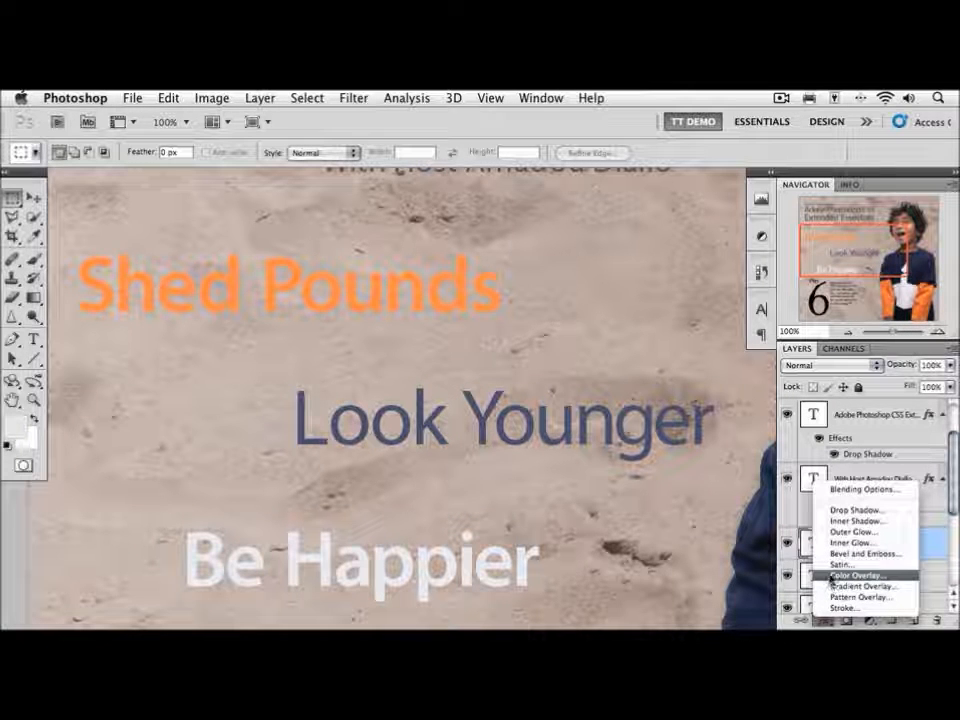
left_click(842, 521)
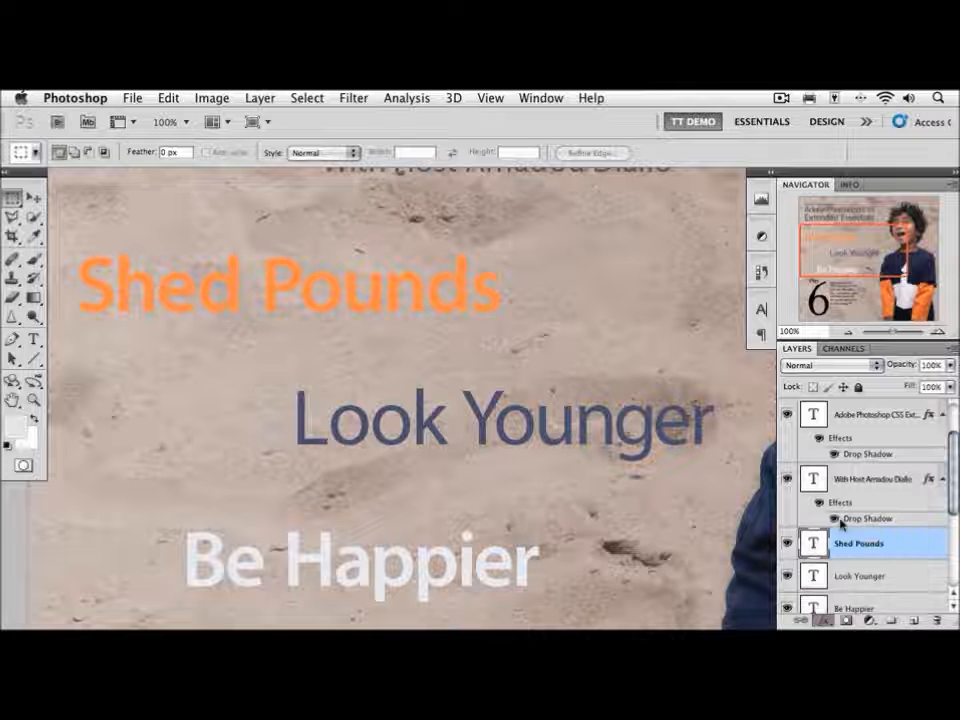
left_click_drag(507, 219, 745, 211)
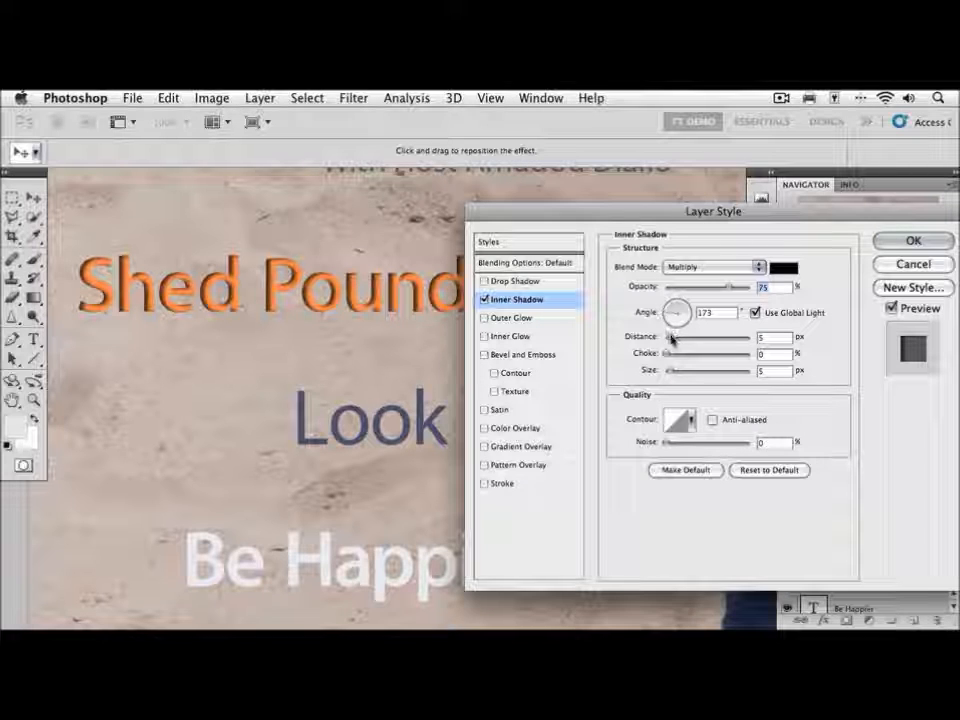
Step: Set the inner shadow of "Shed Pounds" to a distance of 7 px, 8% choke and a 150° angle
mouse_move(672, 339)
left_mouse_down()
mouse_move(701, 339)
mouse_move(697, 320)
mouse_move(673, 343)
left_mouse_up()
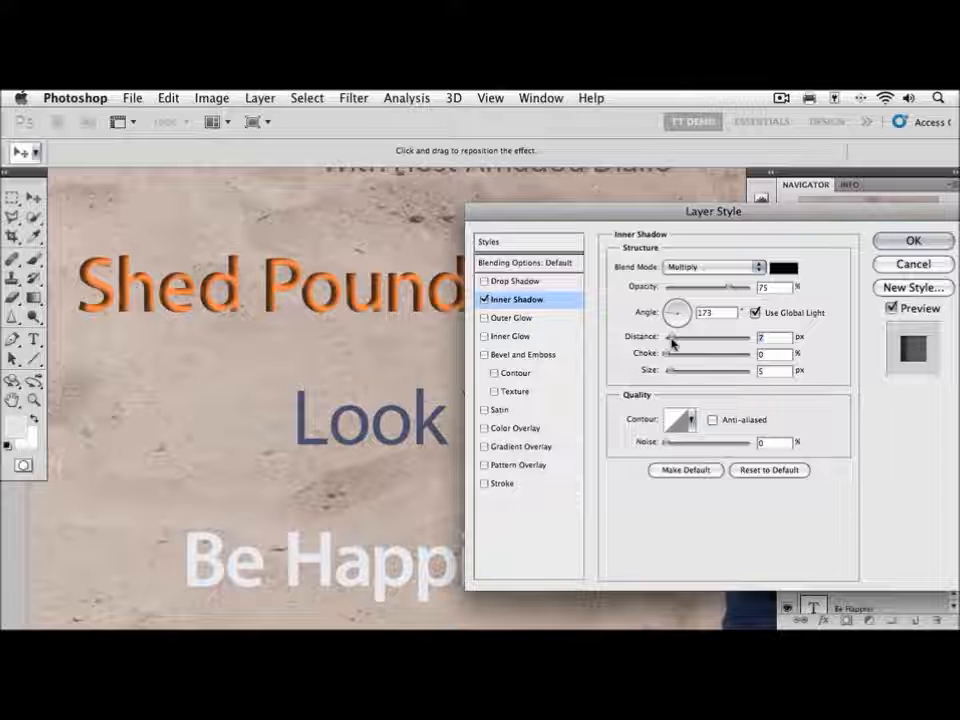
mouse_move(666, 358)
left_mouse_down()
mouse_move(699, 356)
mouse_move(671, 356)
mouse_move(679, 355)
left_mouse_up()
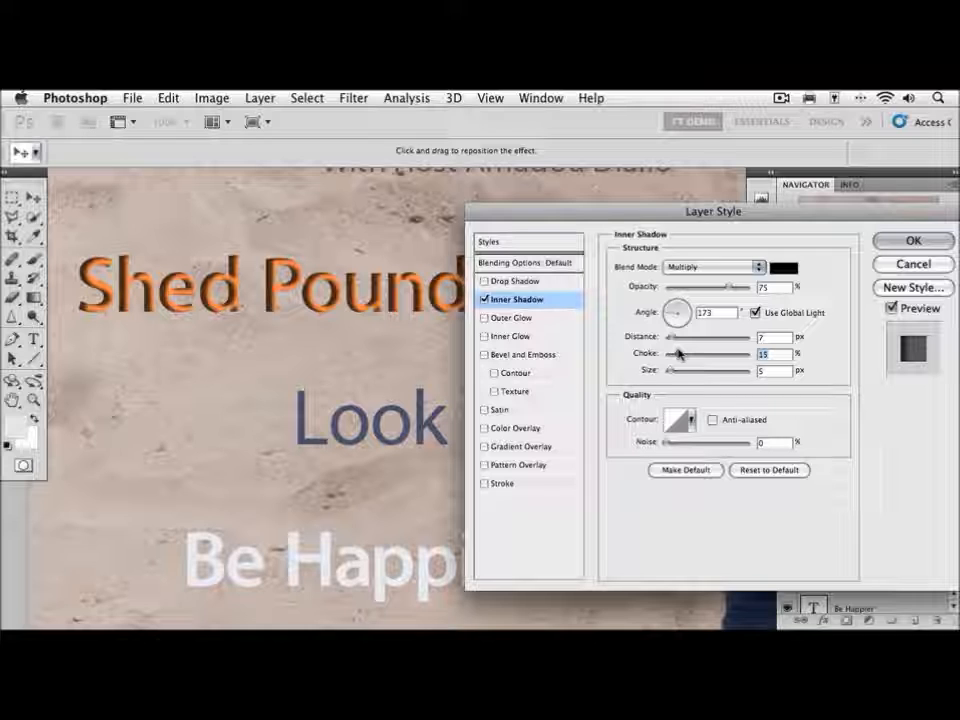
left_click_drag(679, 355, 674, 357)
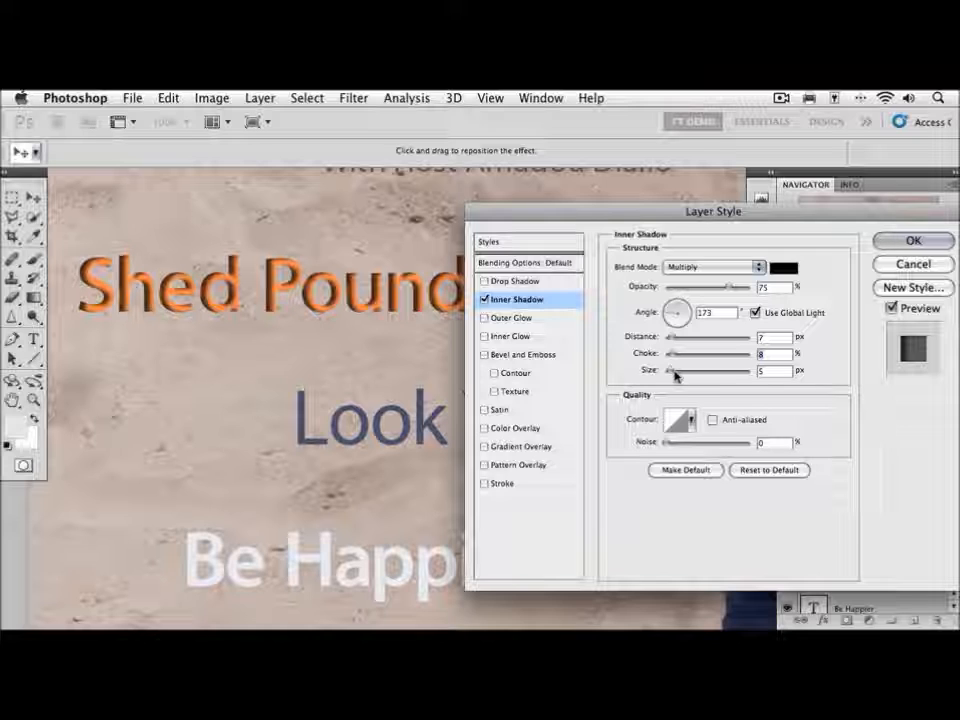
left_click(666, 313)
left_click_drag(666, 313, 669, 312)
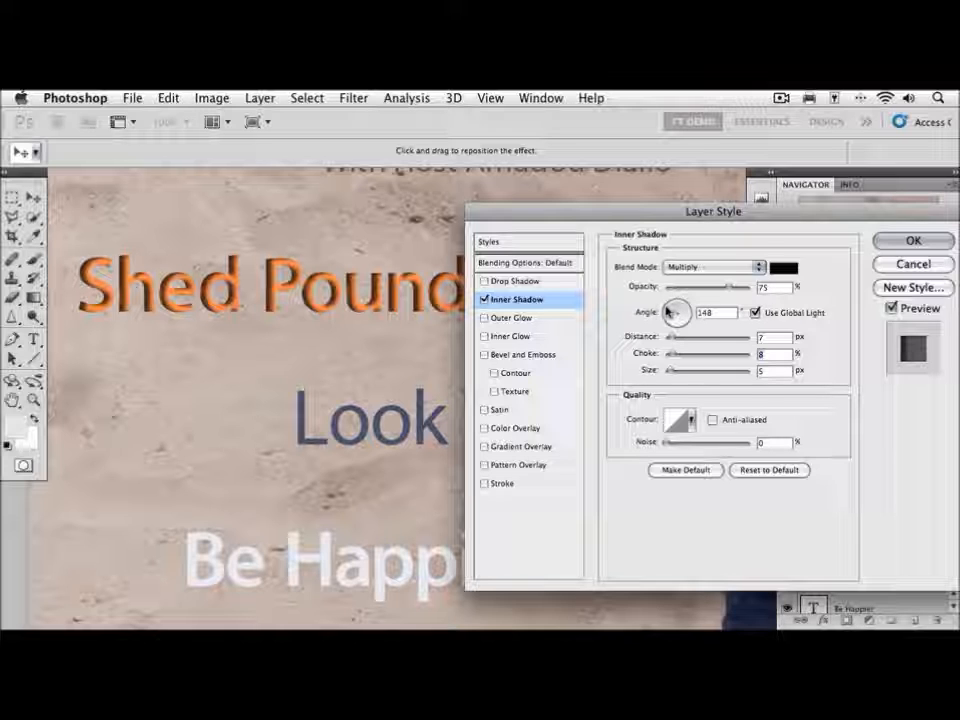
left_click_drag(669, 312, 670, 311)
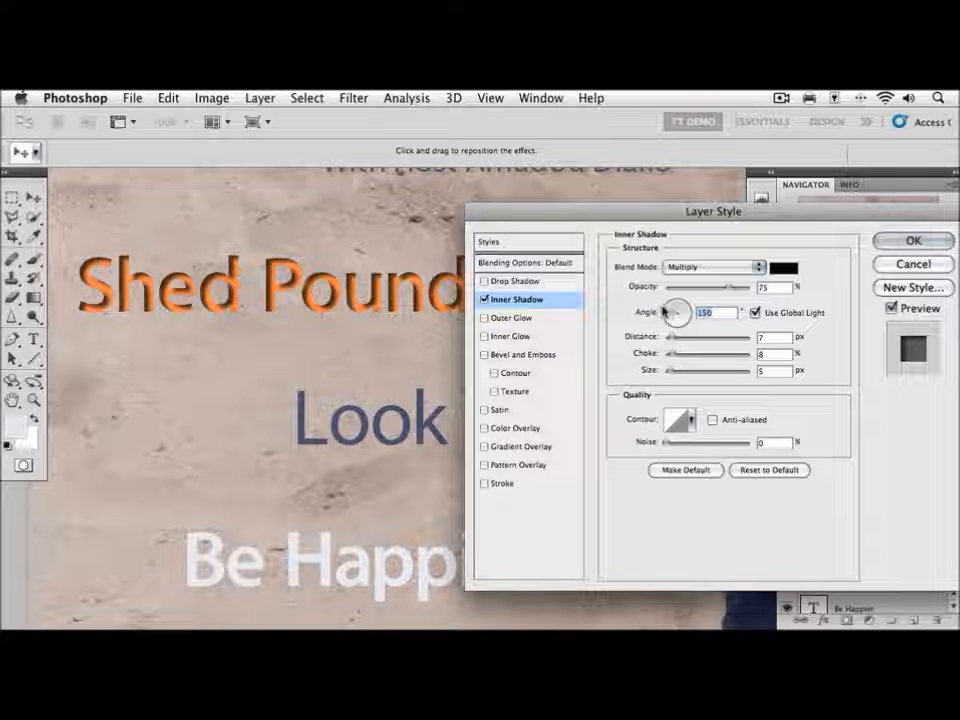
Step: Add Bevel and Emboss to the "Shed Pounds" text with the Emboss style and a depth of 171%
left_click(504, 358)
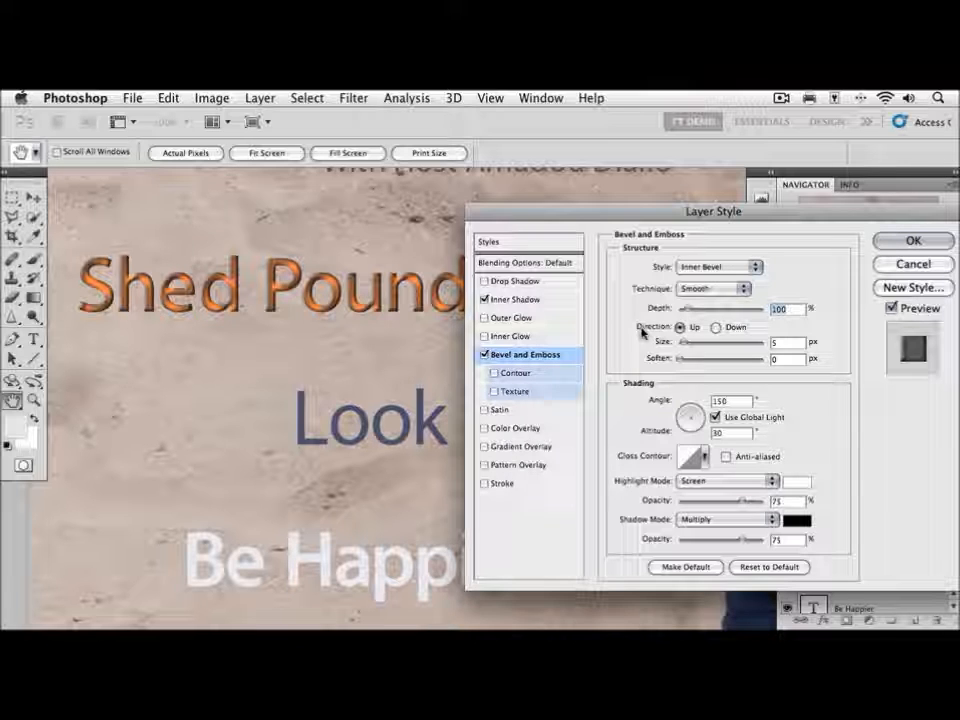
left_click(692, 272)
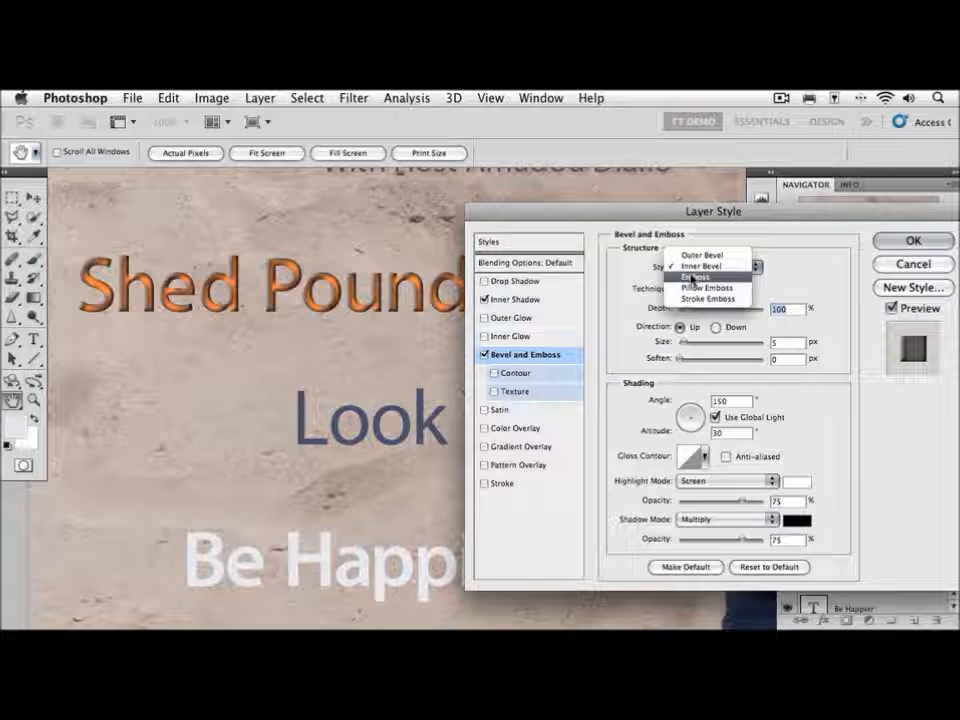
left_click(692, 277)
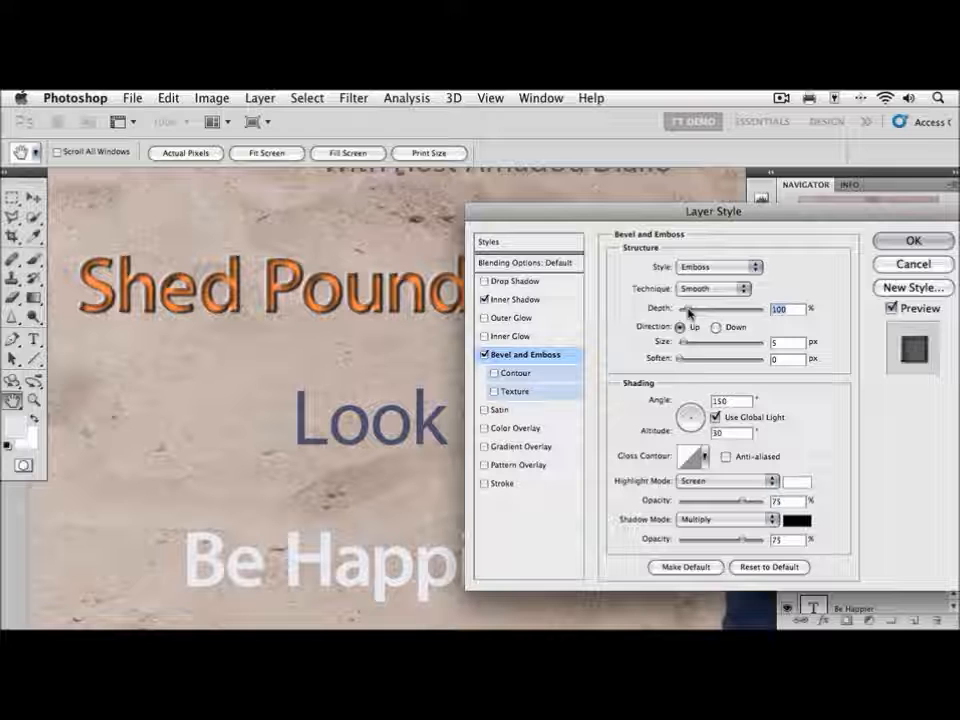
mouse_move(689, 312)
left_mouse_down()
mouse_move(722, 313)
mouse_move(695, 314)
left_mouse_up()
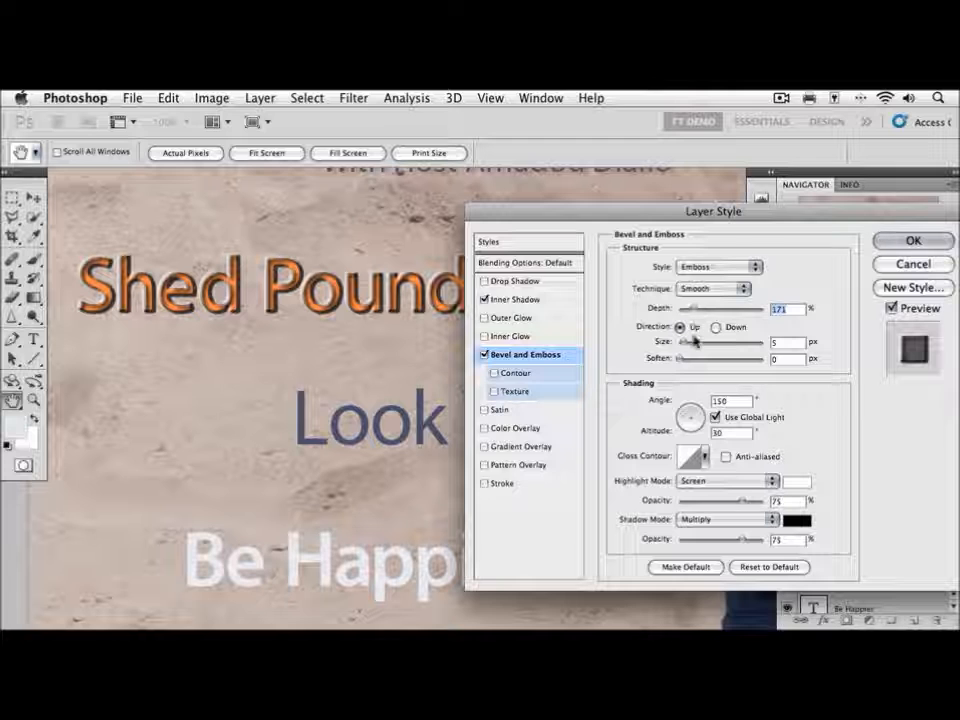
Step: Set the emboss highlight mode to Multiply, apply the layer style, and compare "Shed Pounds" with its effects hidden and shown
left_click(688, 483)
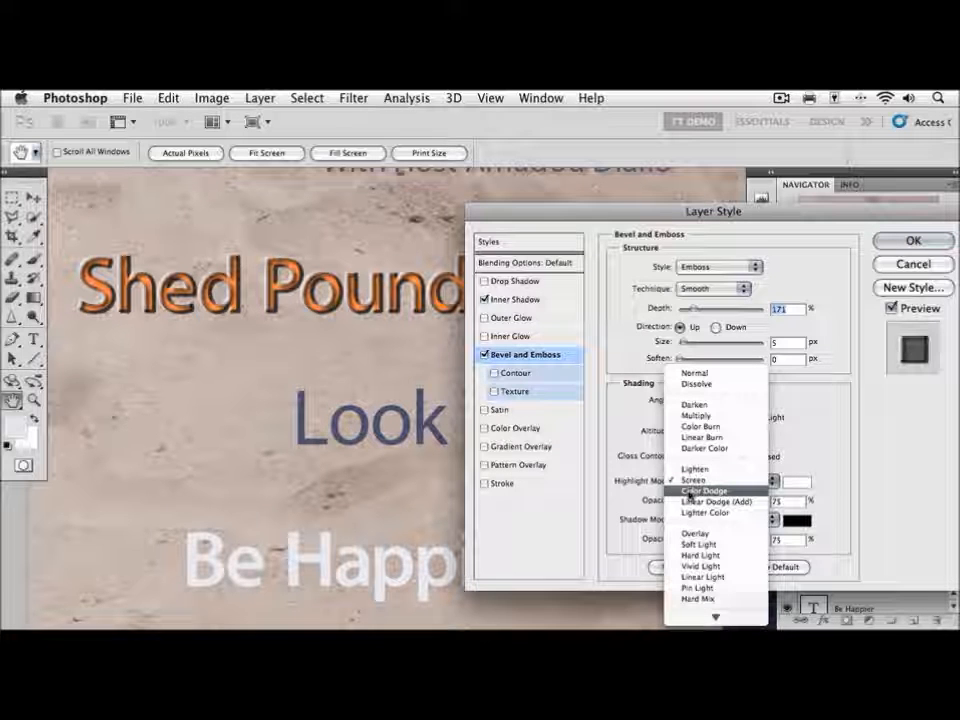
left_click(702, 416)
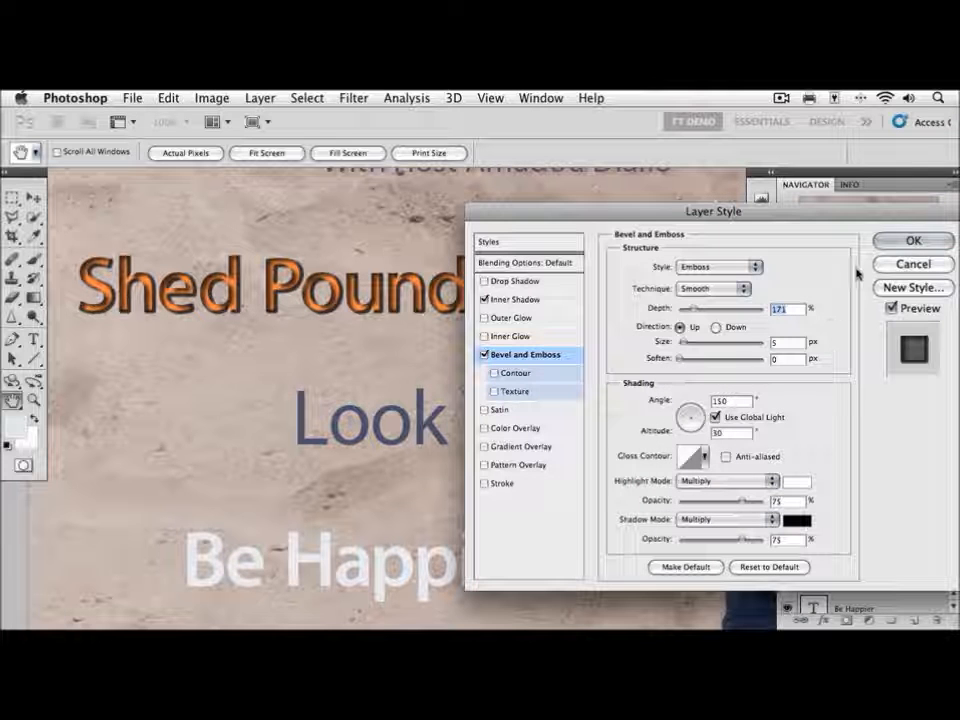
left_click(881, 243)
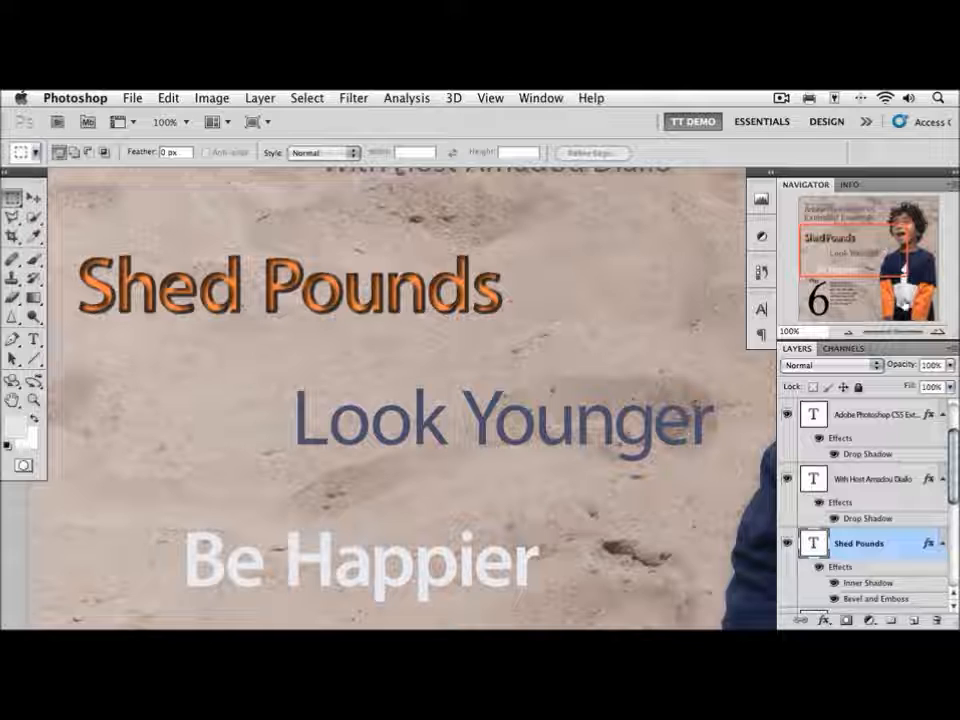
left_click(819, 568)
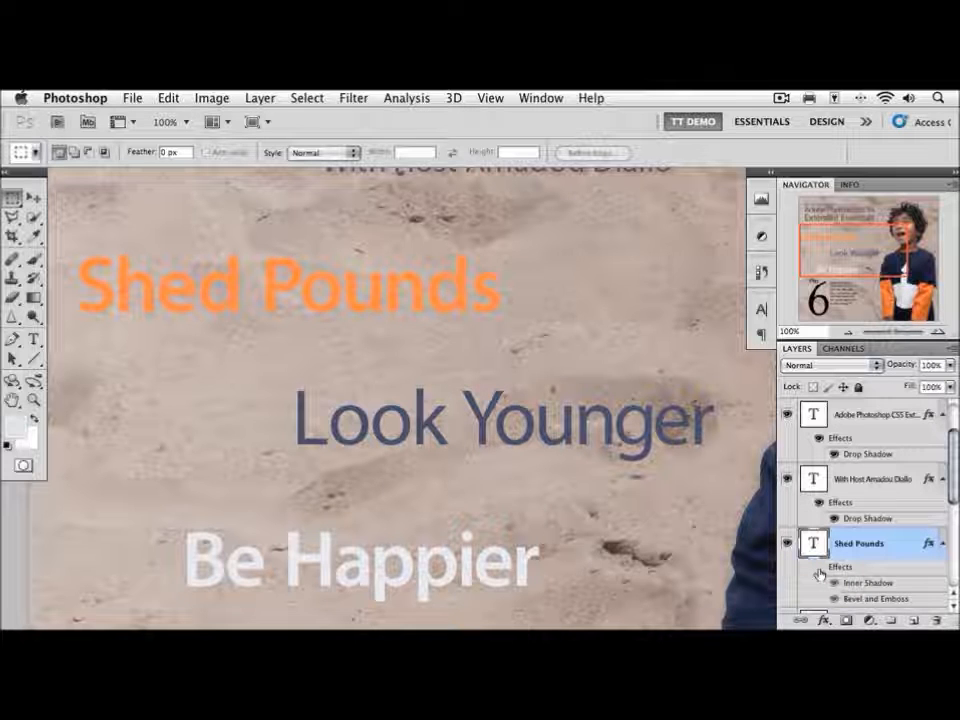
left_click(819, 568)
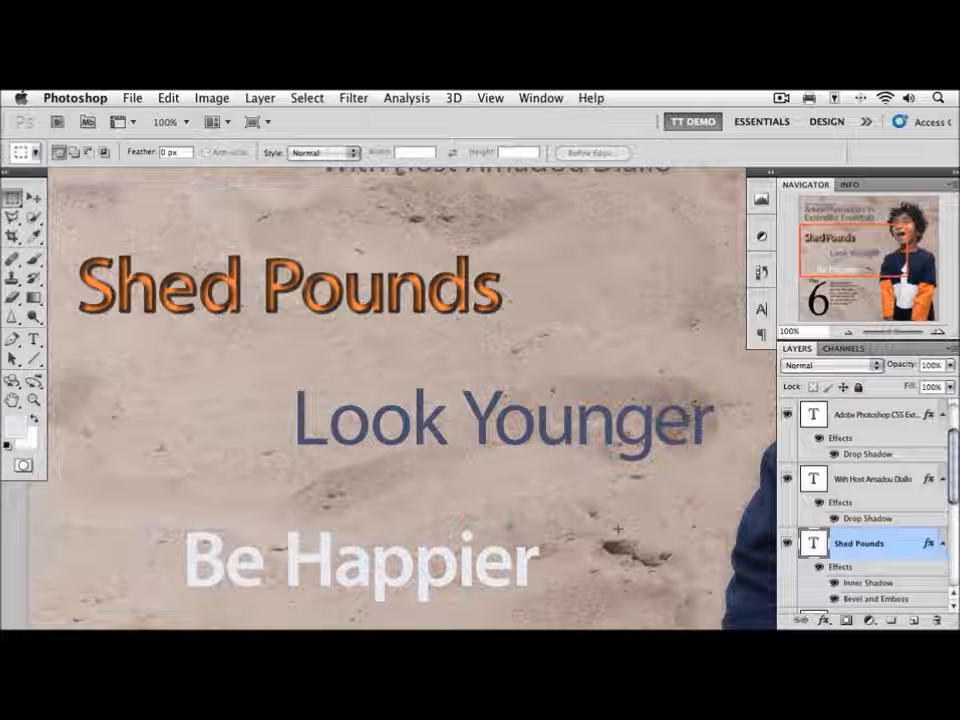
Step: Add an Outer Glow effect to the "Look Younger" text layer, keeping the text in view beside the settings
left_click_drag(600, 544, 541, 456)
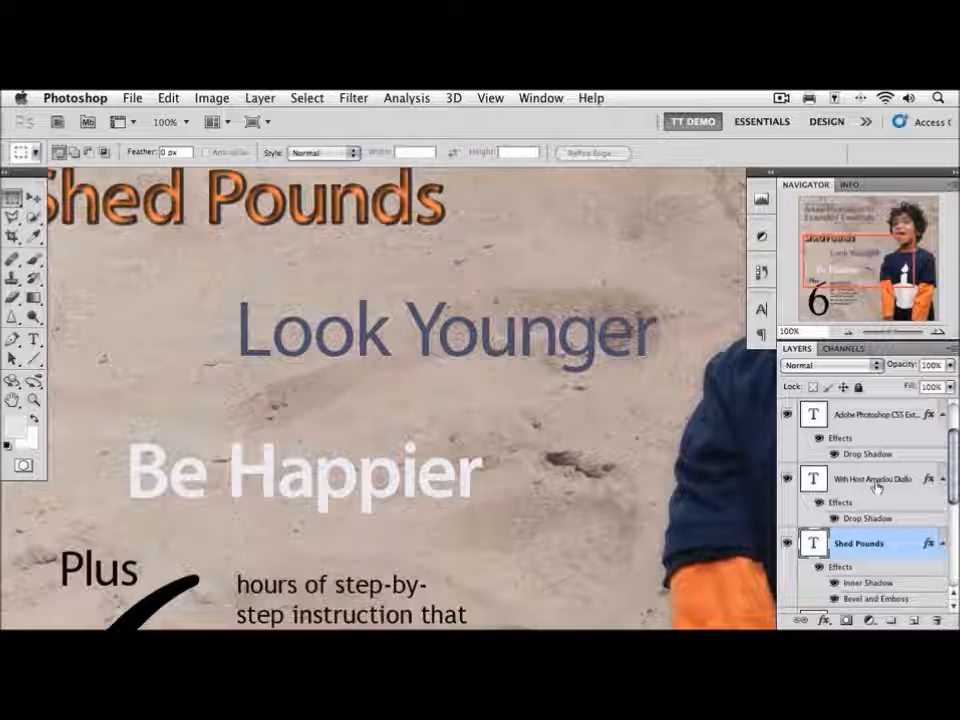
scroll(955, 492, "down", 2)
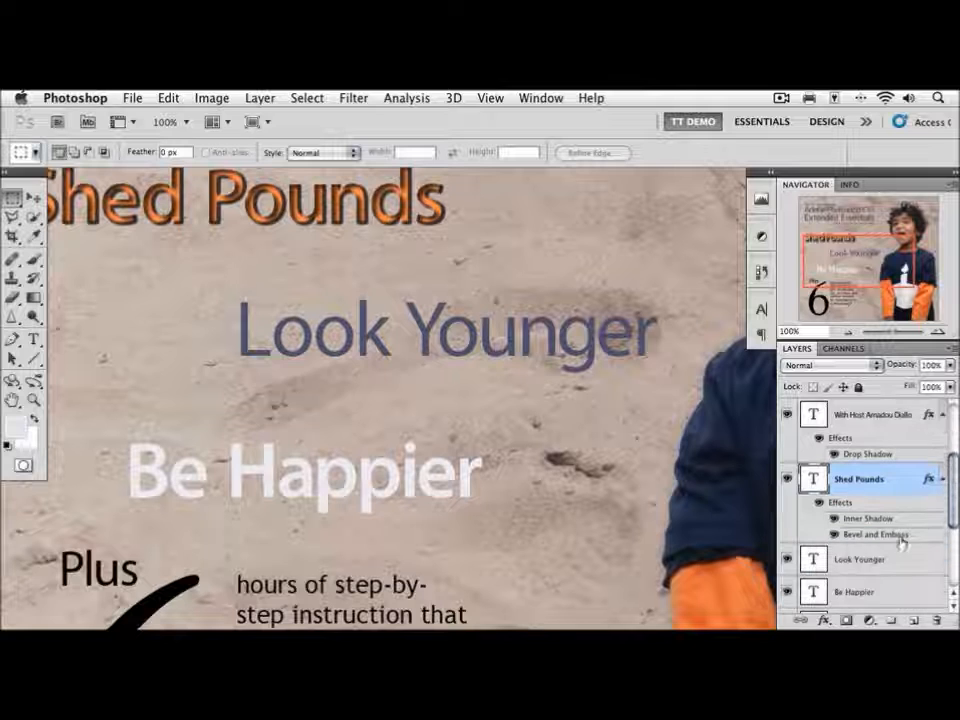
left_click(873, 563)
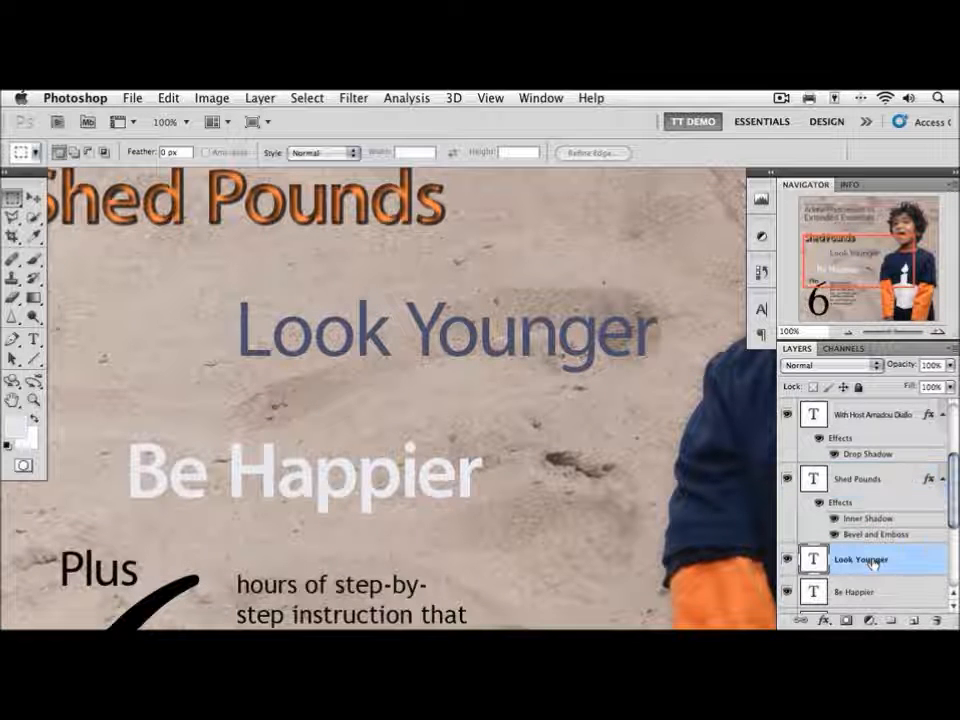
left_click(825, 620)
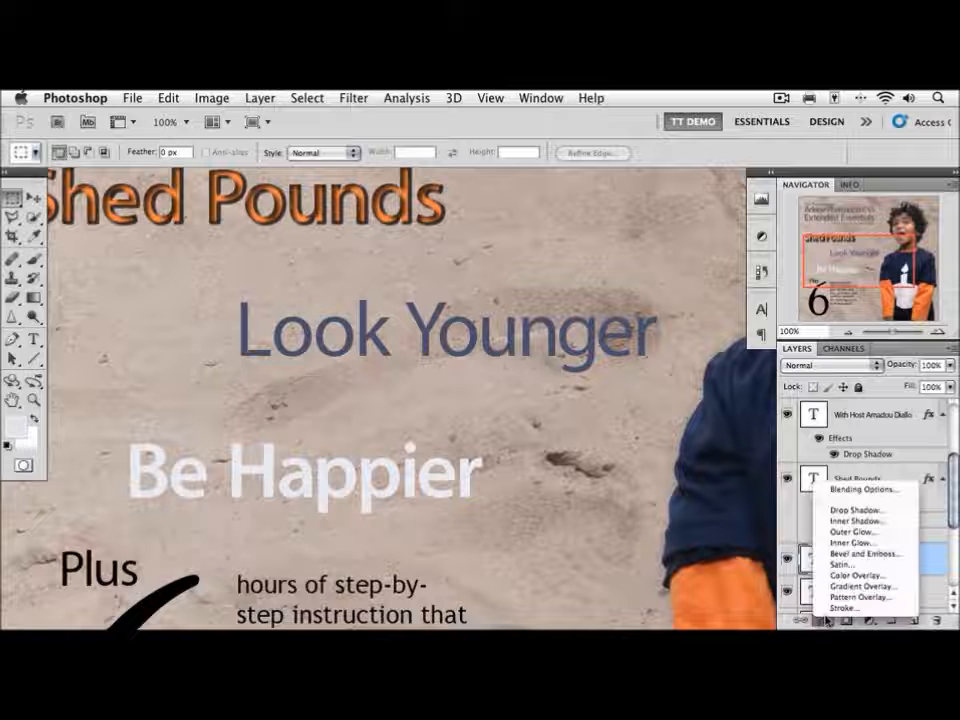
left_click(852, 531)
left_click_drag(441, 386, 249, 372)
left_click_drag(521, 218, 523, 223)
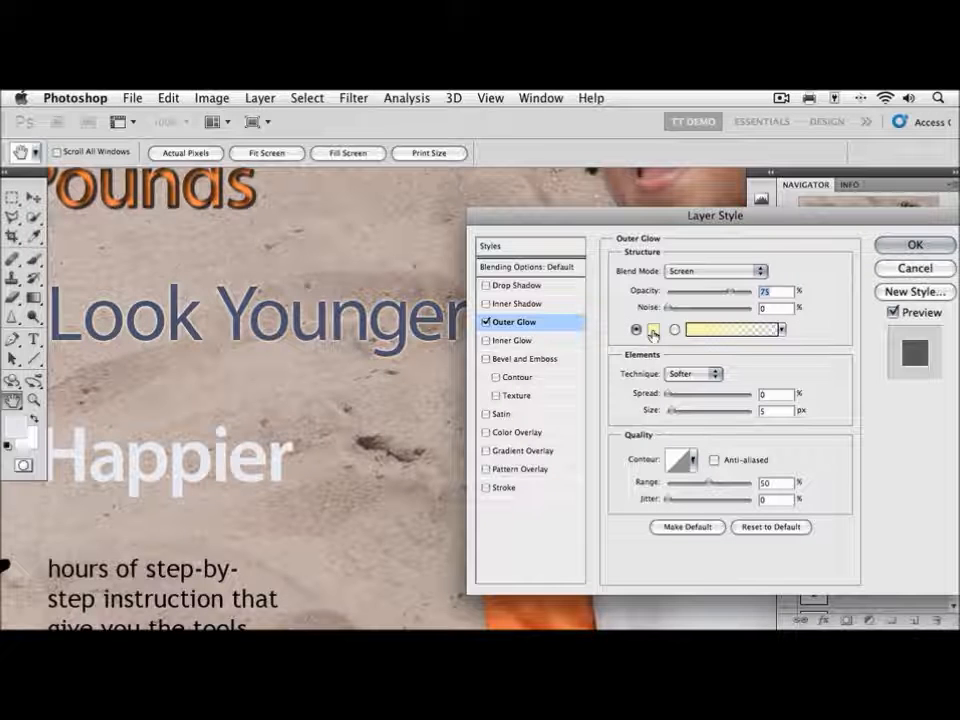
Step: Set the outer glow of "Look Younger" to color ffffbe, the Softer technique and 43% spread
left_click(653, 331)
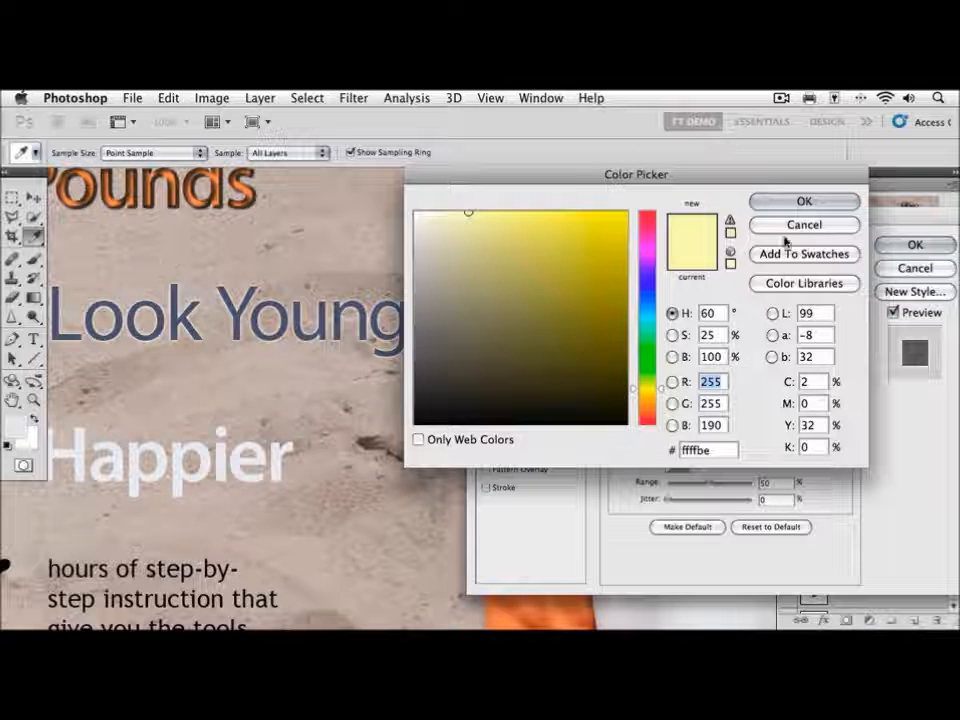
left_click(792, 203)
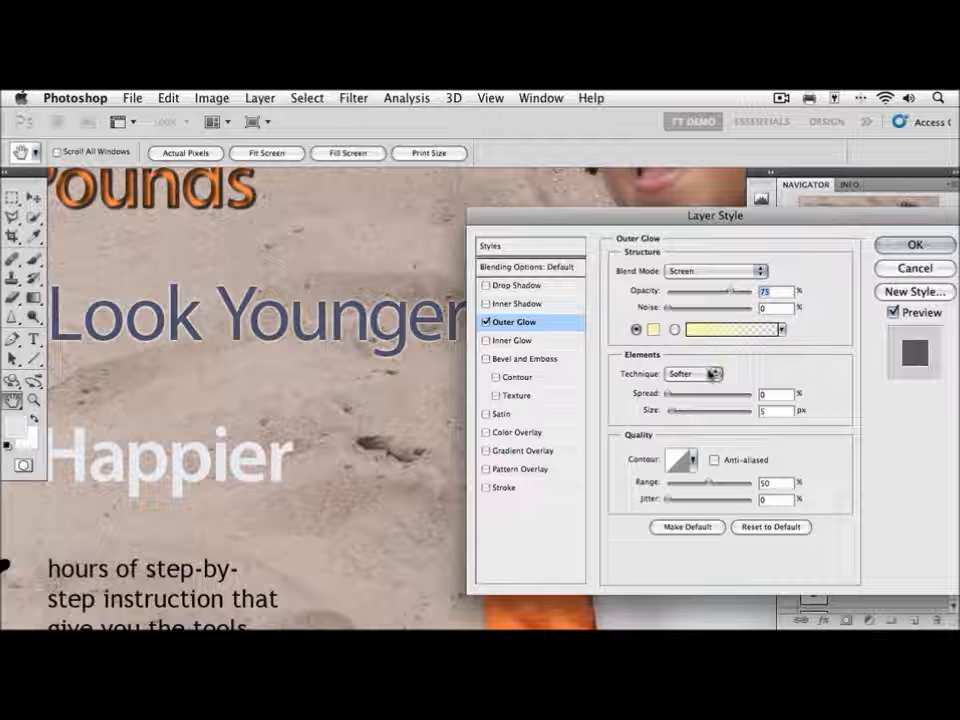
left_click(707, 374)
left_click(729, 378)
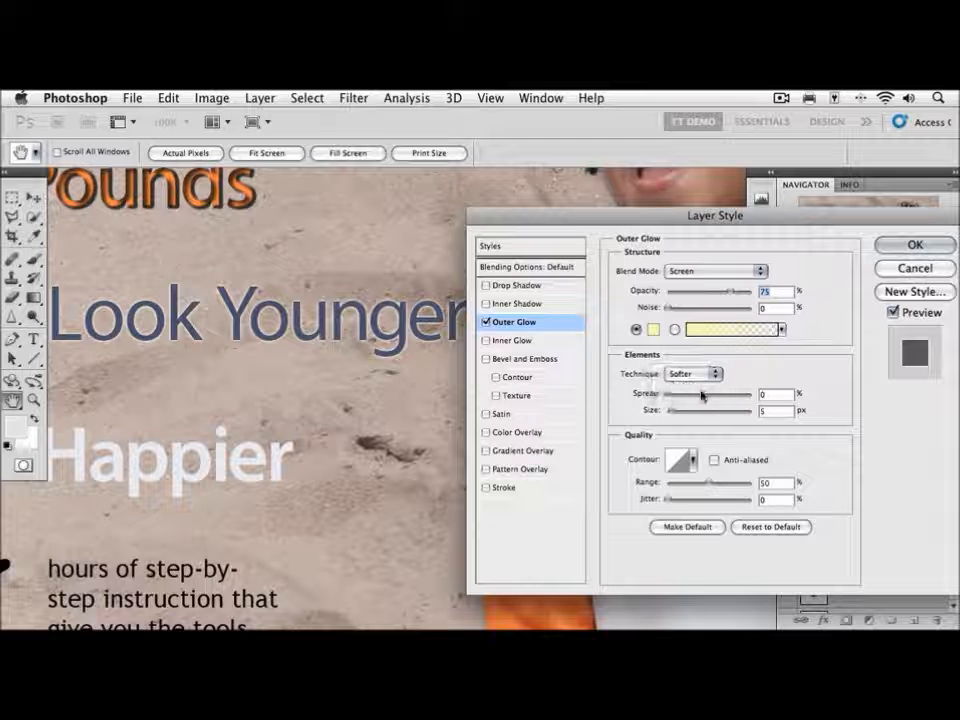
left_click_drag(667, 397, 703, 398)
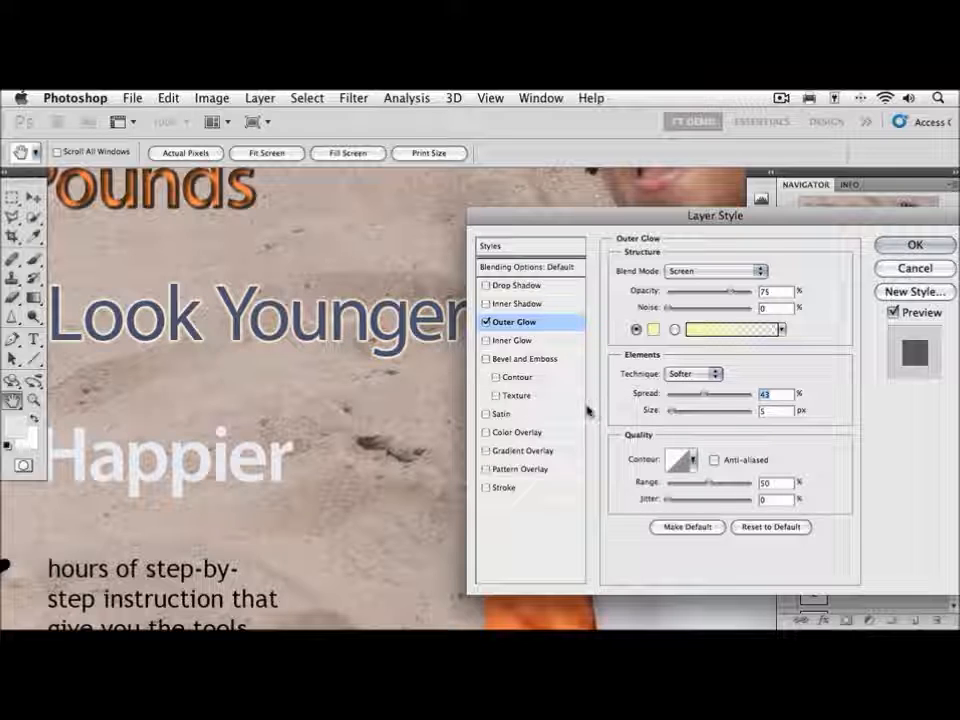
Step: Add a Gradient Overlay to "Look Younger" and set its blend mode to Screen
left_click(486, 451)
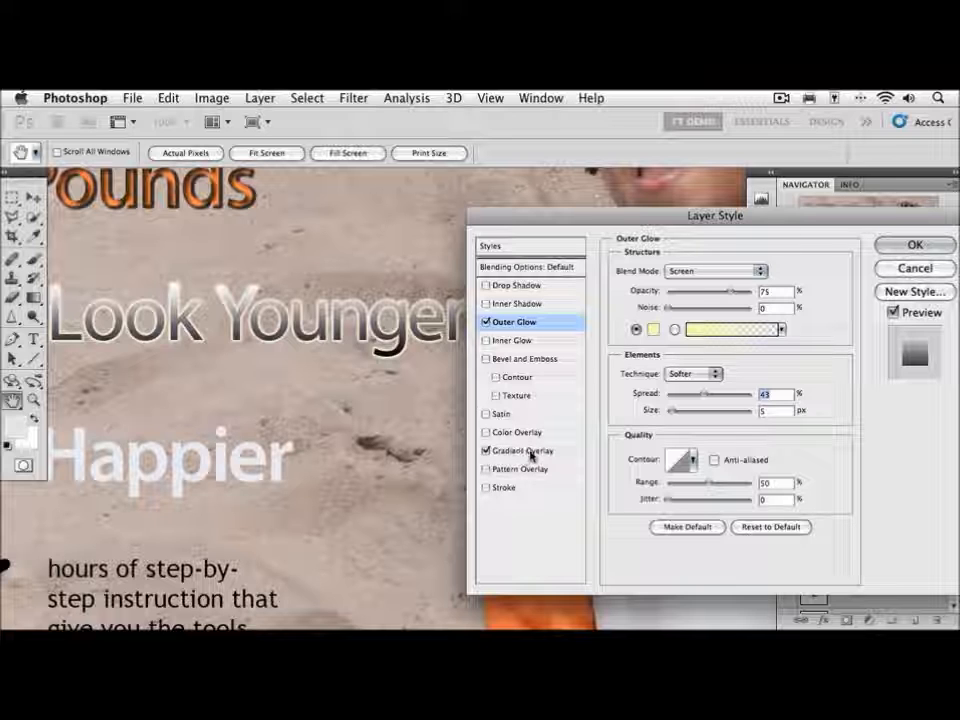
left_click(531, 454)
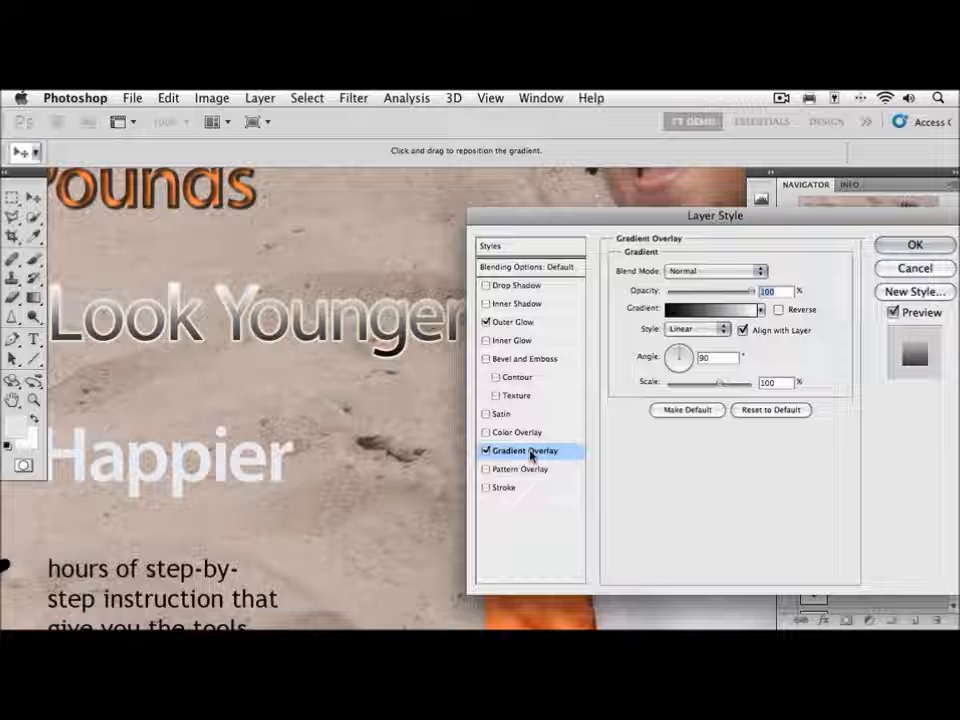
left_click(680, 273)
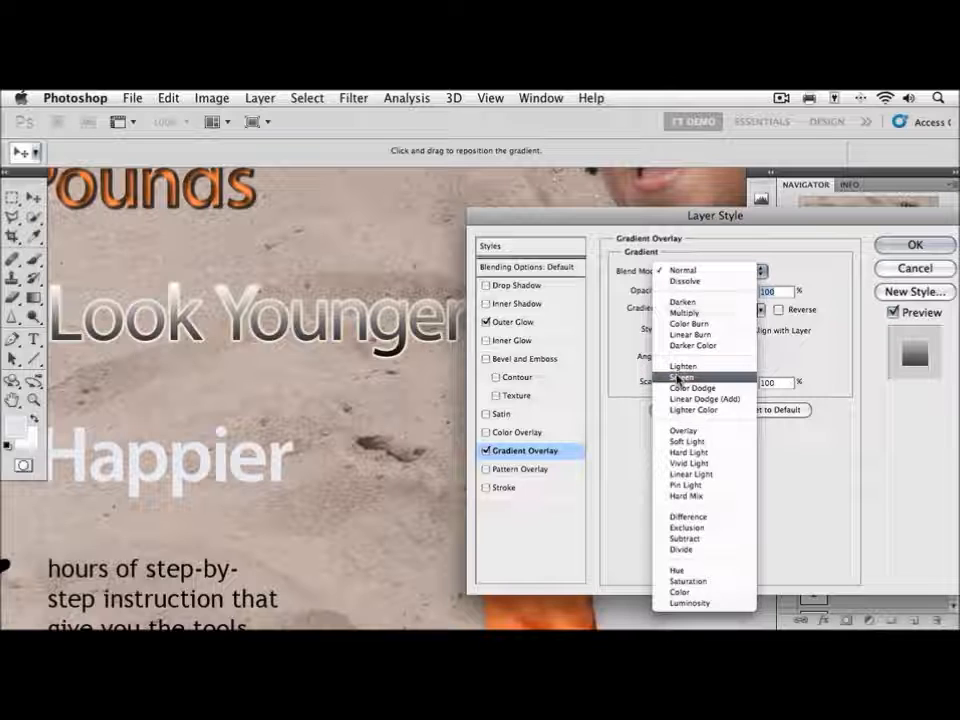
left_click(678, 377)
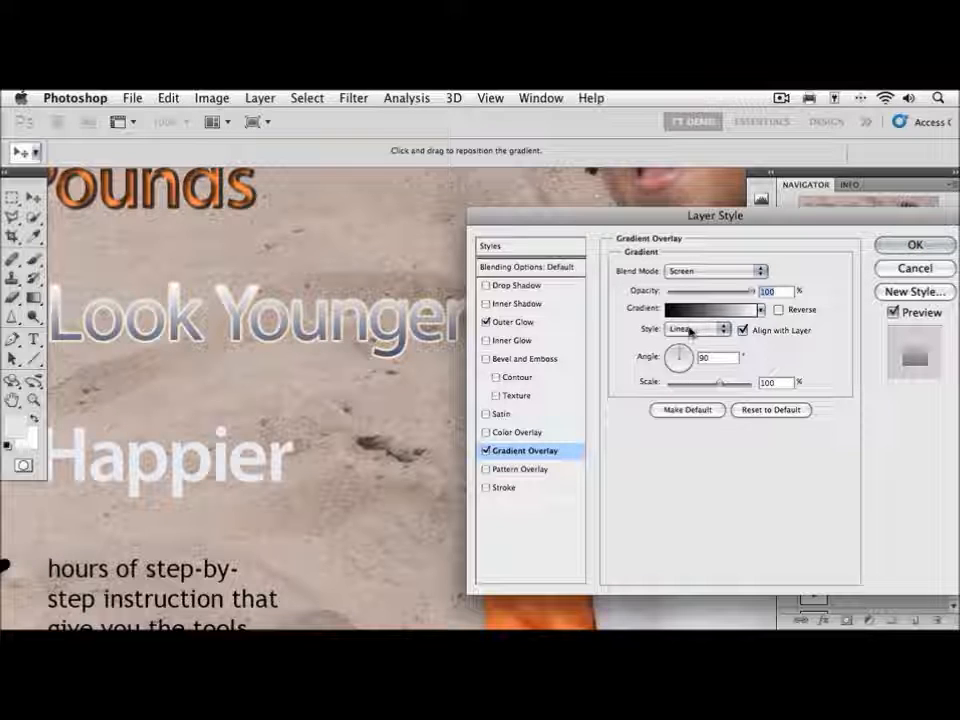
Step: Set the gradient overlay to the Reflected style at 69% scale and apply the layer style to "Look Younger"
left_click(688, 332)
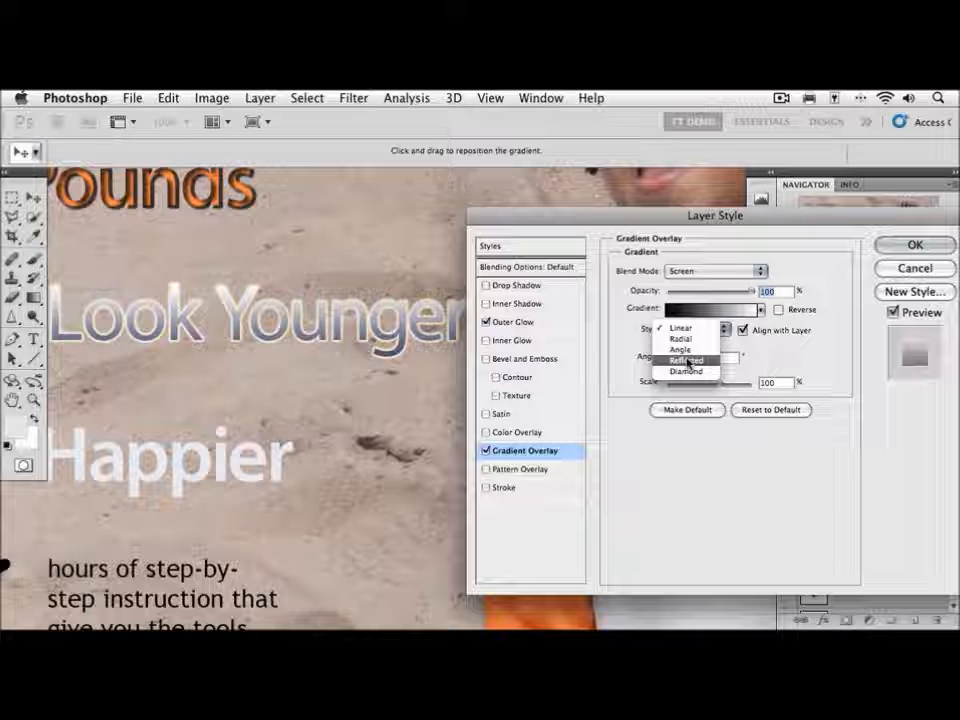
left_click(687, 361)
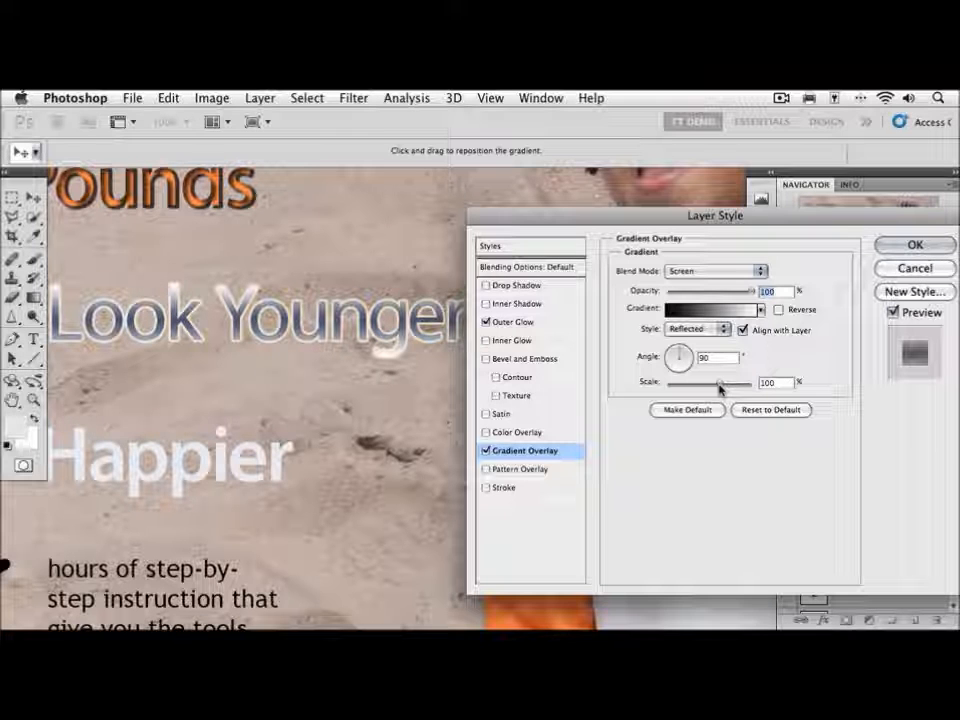
left_click_drag(719, 389, 744, 391)
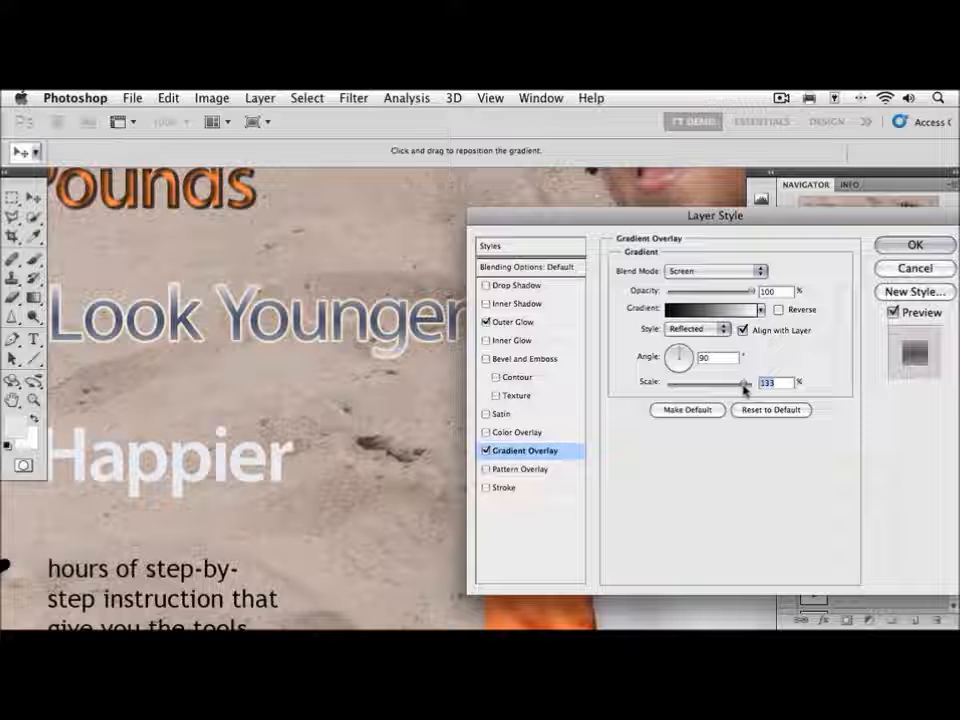
left_click_drag(750, 389, 701, 386)
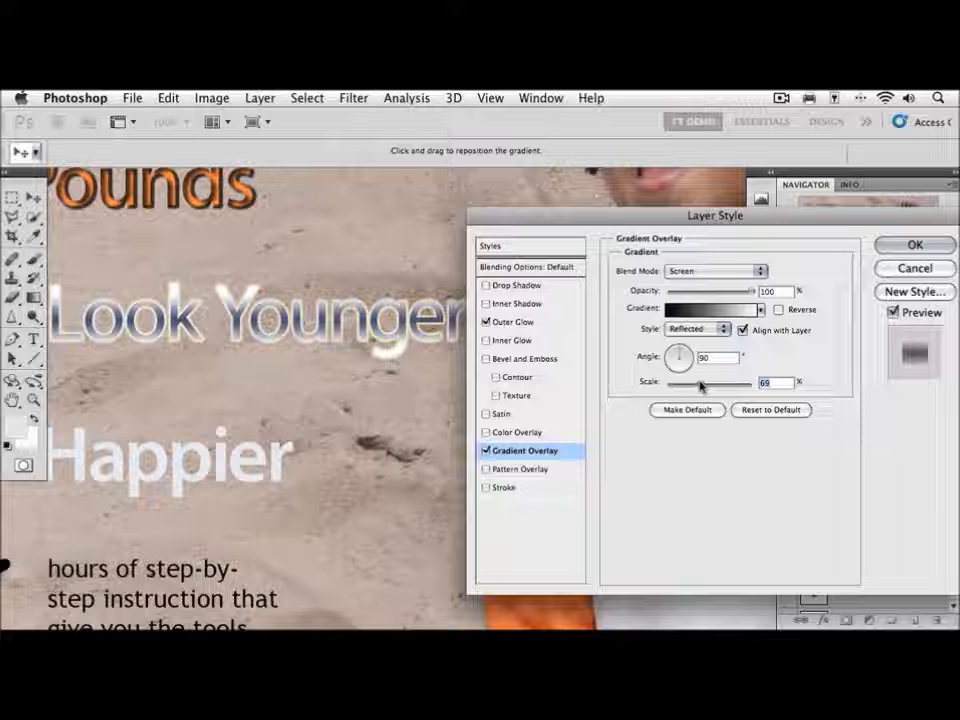
left_click(888, 248)
key("m")
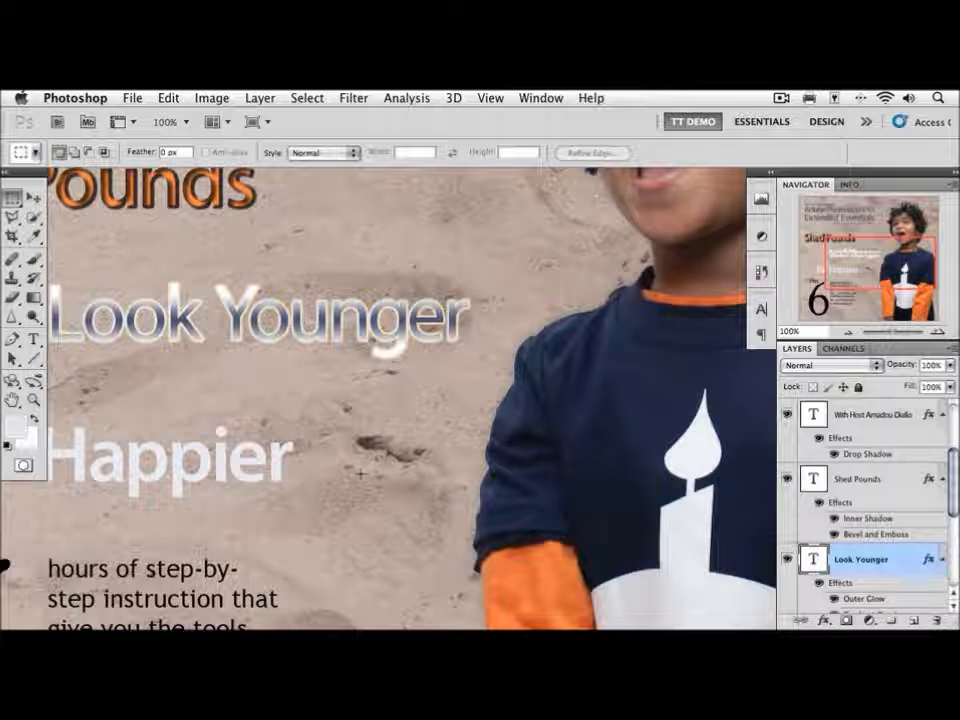
Step: Add a Stroke effect to the "Be Happier" text layer, keeping the text in view beside the settings
left_click_drag(330, 508, 526, 395)
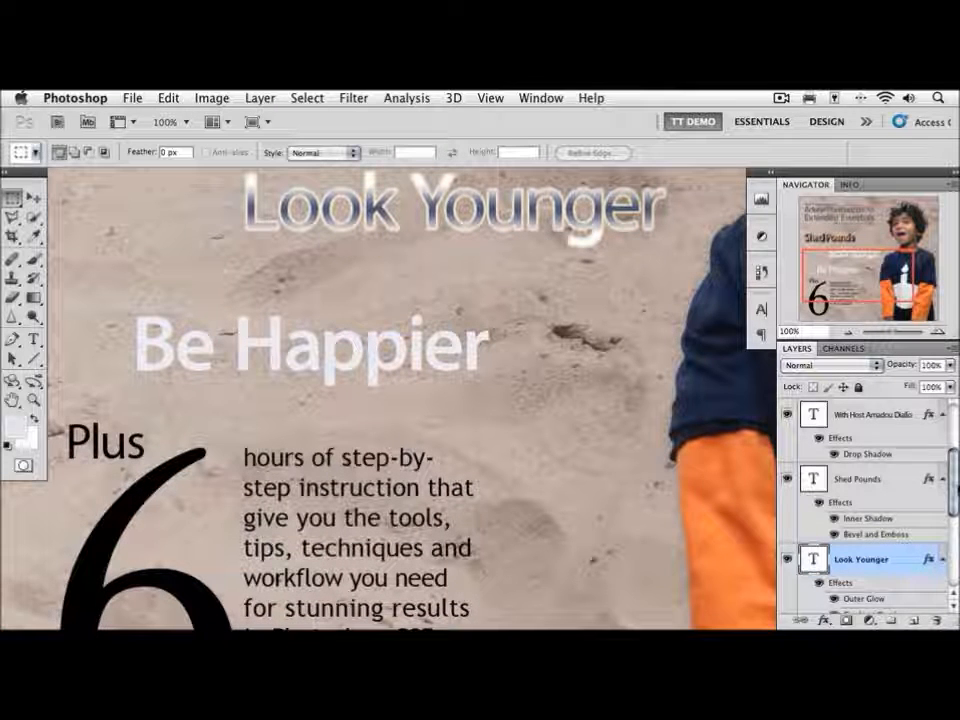
left_click_drag(950, 500, 951, 522)
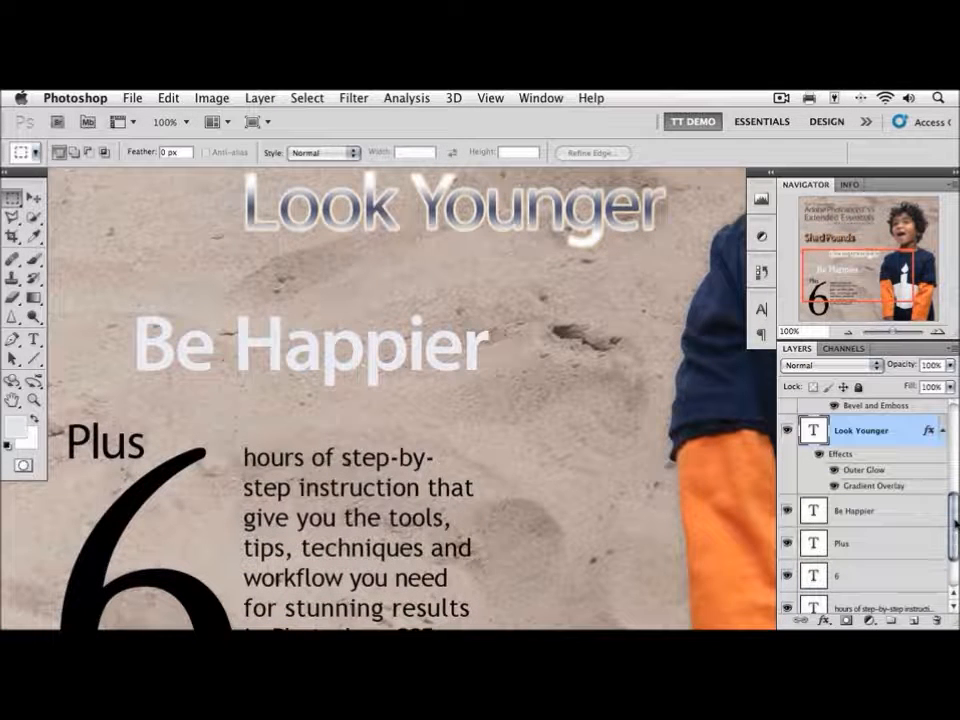
left_click(848, 513)
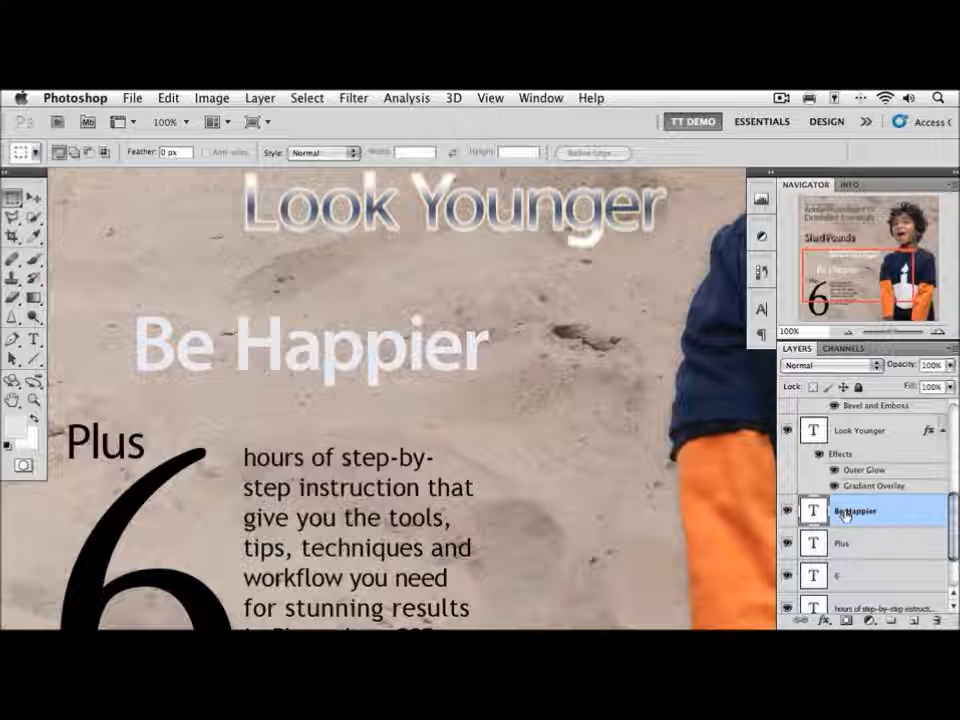
left_click(826, 621)
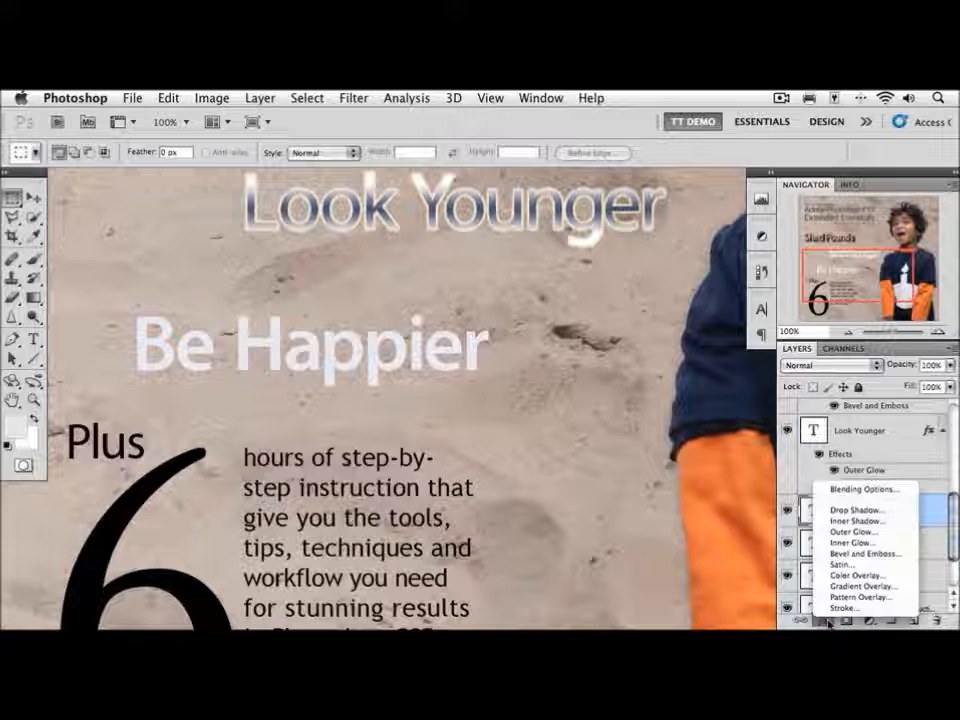
left_click(836, 607)
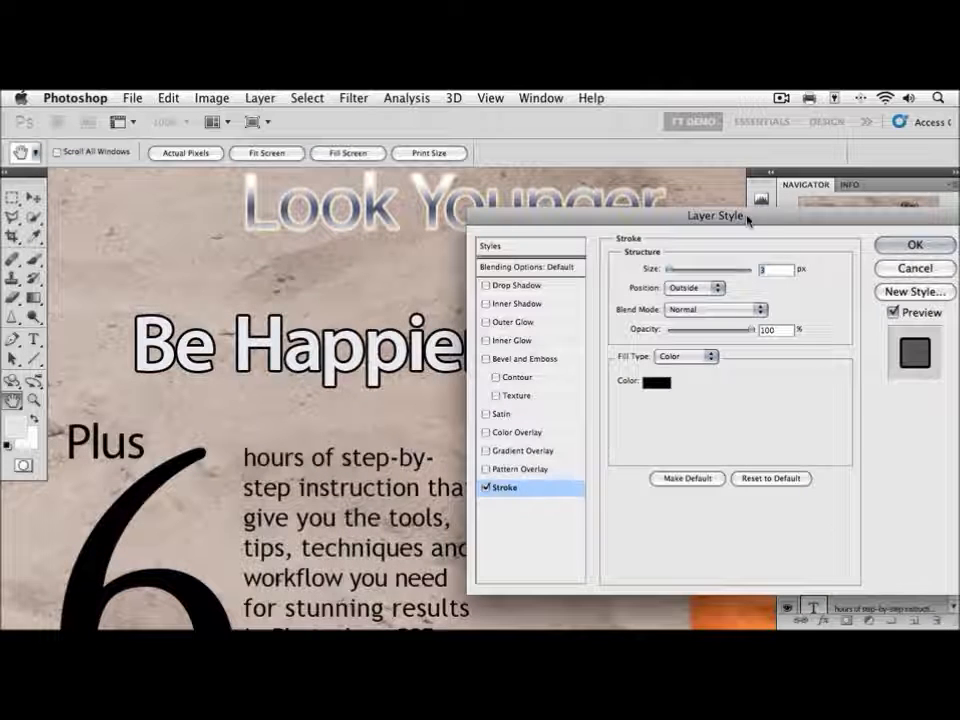
mouse_move(748, 216)
left_mouse_down()
mouse_move(765, 230)
mouse_move(745, 234)
left_mouse_up()
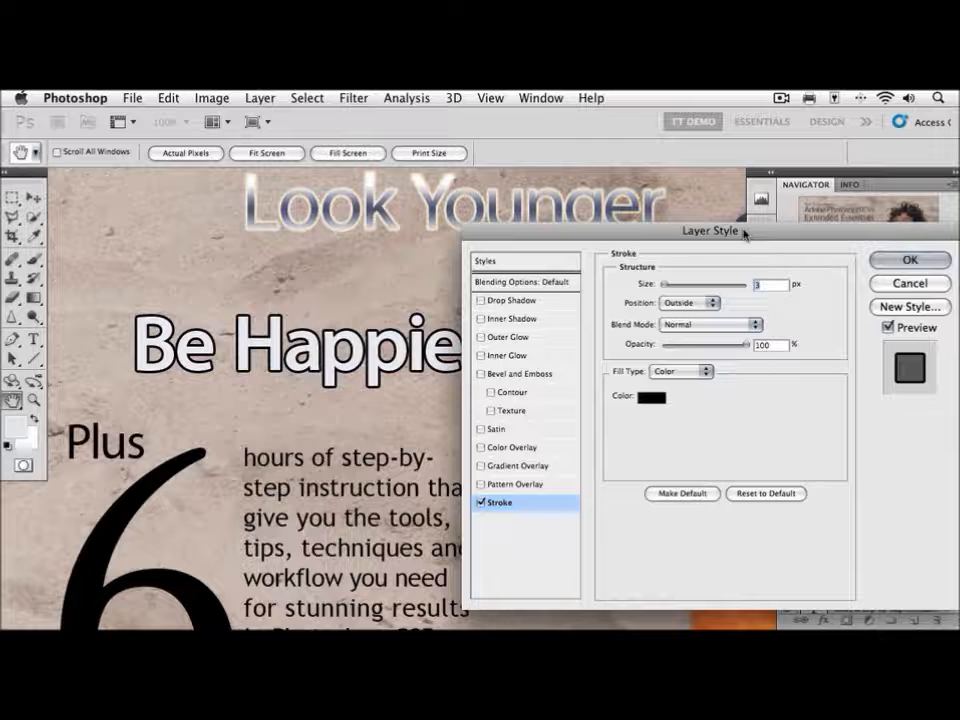
left_click_drag(416, 320, 346, 270)
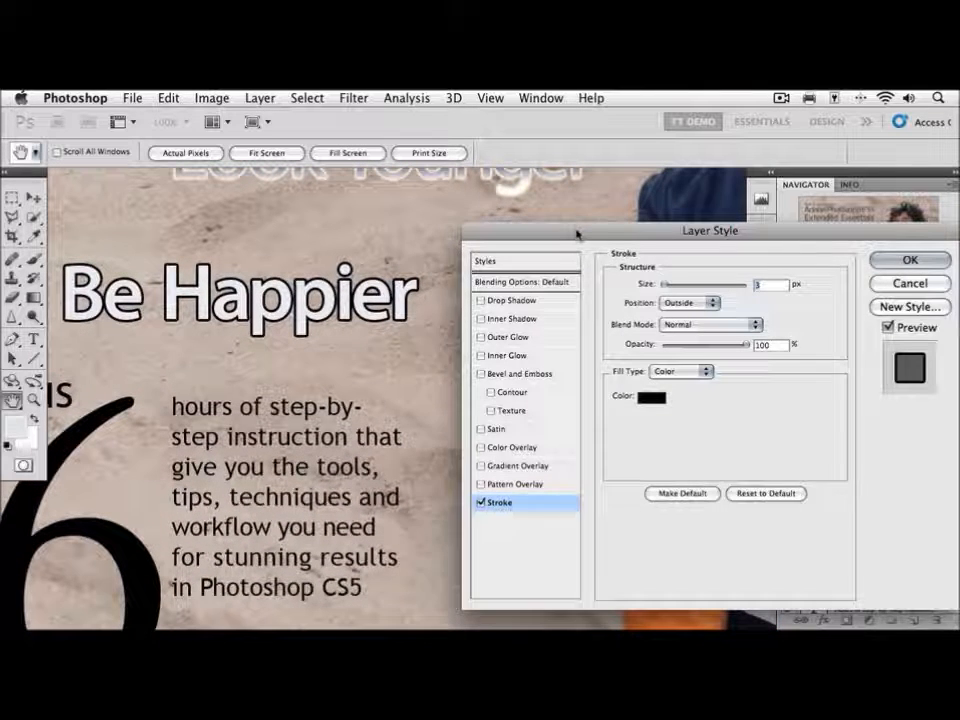
left_click_drag(574, 231, 550, 226)
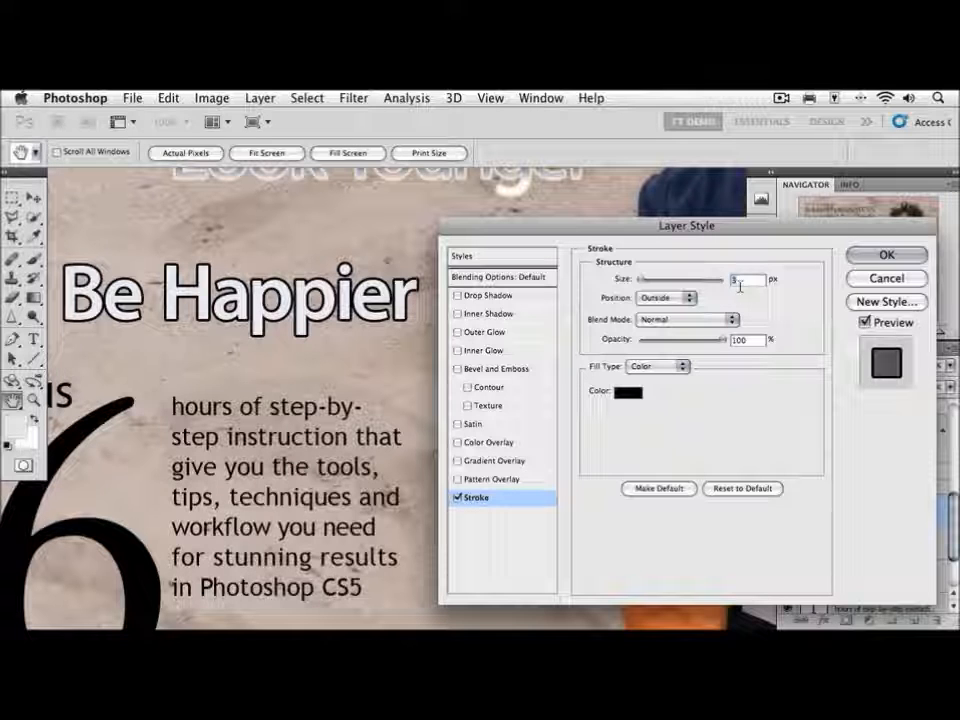
Step: Set the "Be Happier" stroke to 2 px, try the Inside and Center positions, and return it to Outside
type("2")
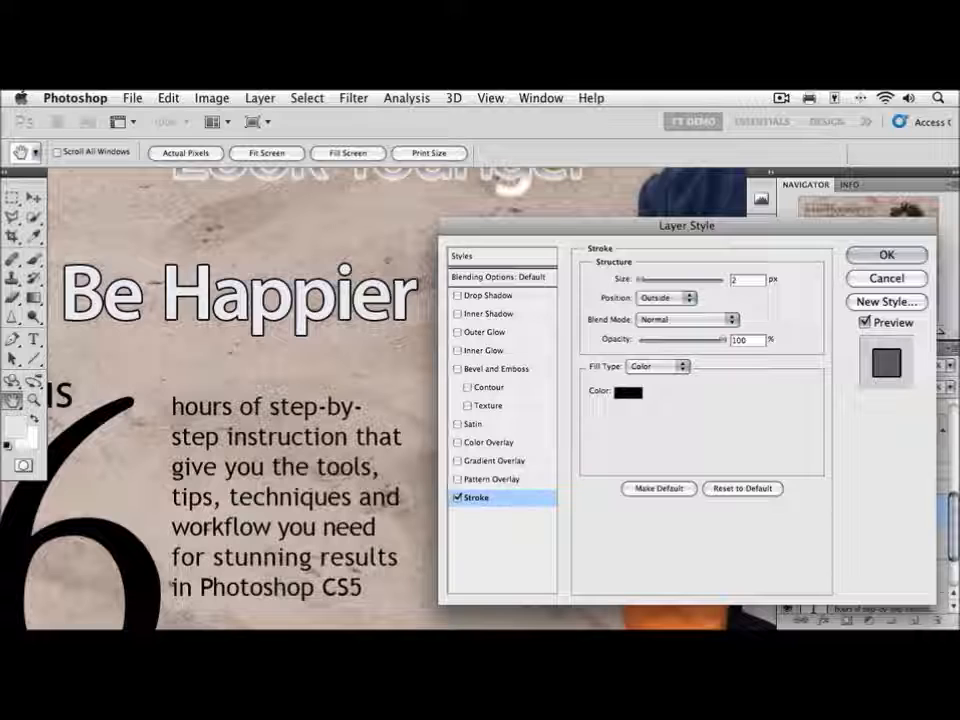
left_click(688, 298)
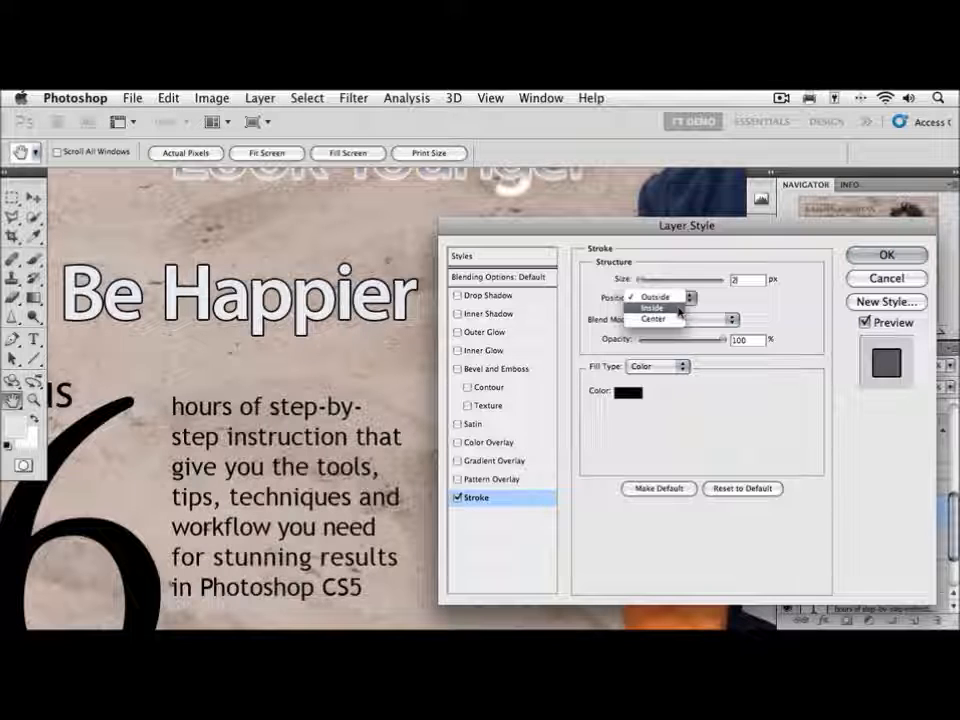
left_click(680, 312)
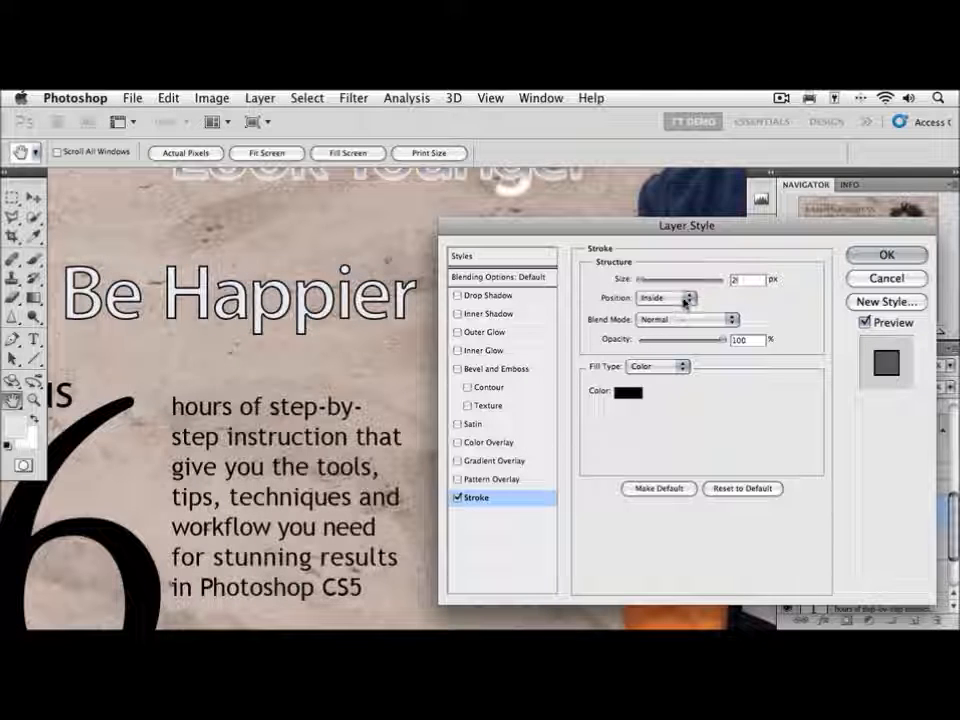
left_click(686, 299)
left_click(679, 312)
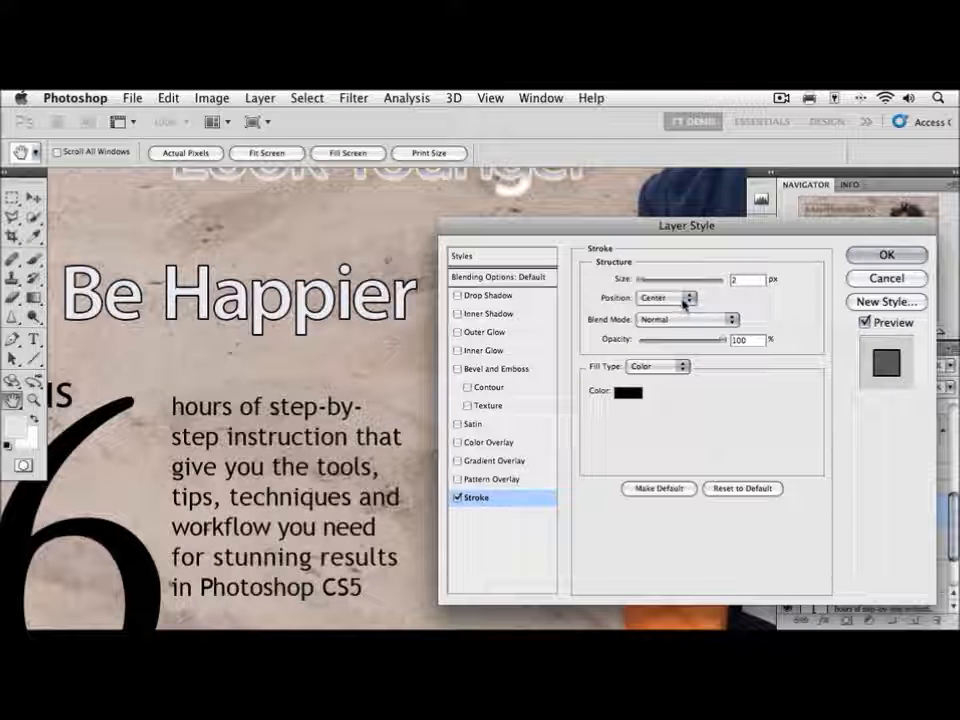
left_click(686, 300)
left_click(673, 277)
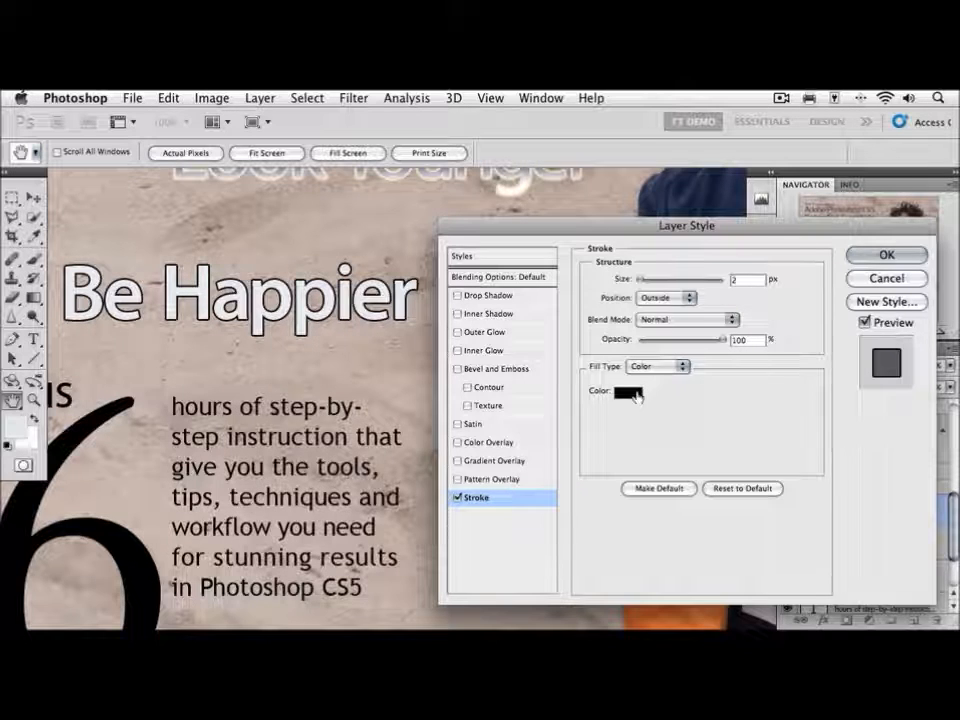
Step: Recolor the "Be Happier" stroke with blue 424862 sampled from the boy's shirt and apply the layer style
left_click(630, 393)
mouse_move(665, 178)
left_mouse_down()
mouse_move(566, 255)
mouse_move(532, 317)
mouse_move(477, 330)
left_mouse_up()
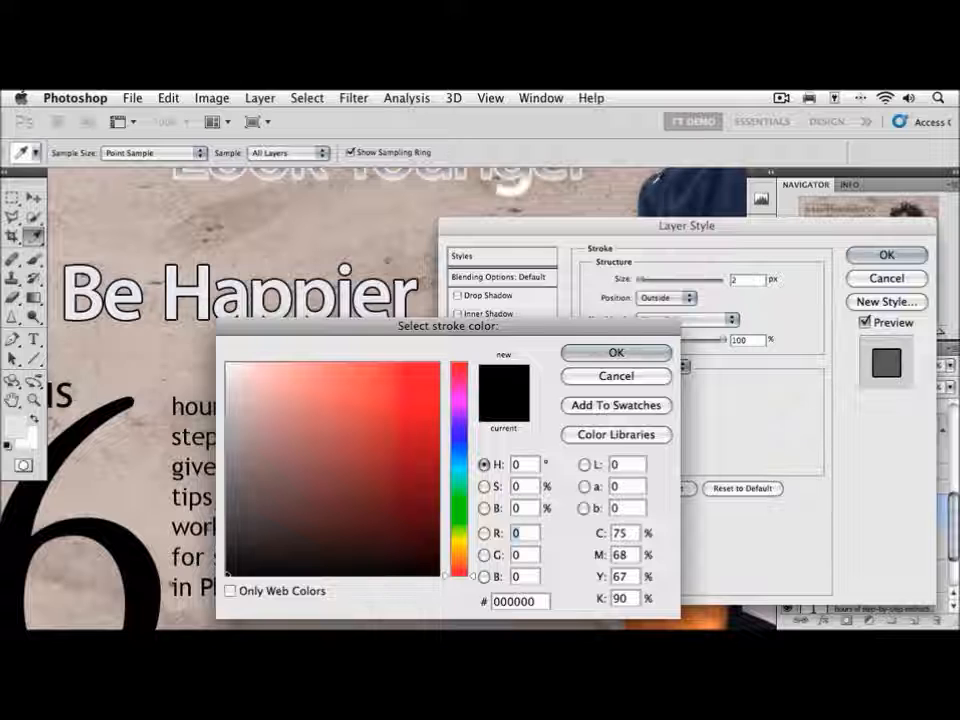
left_click(655, 190)
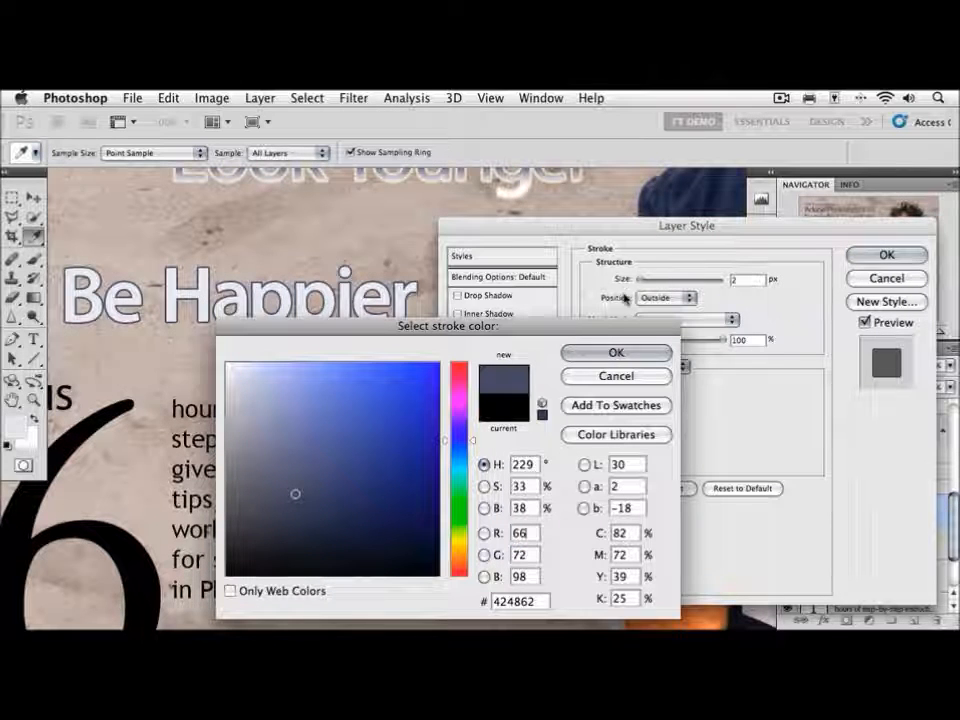
left_click(618, 353)
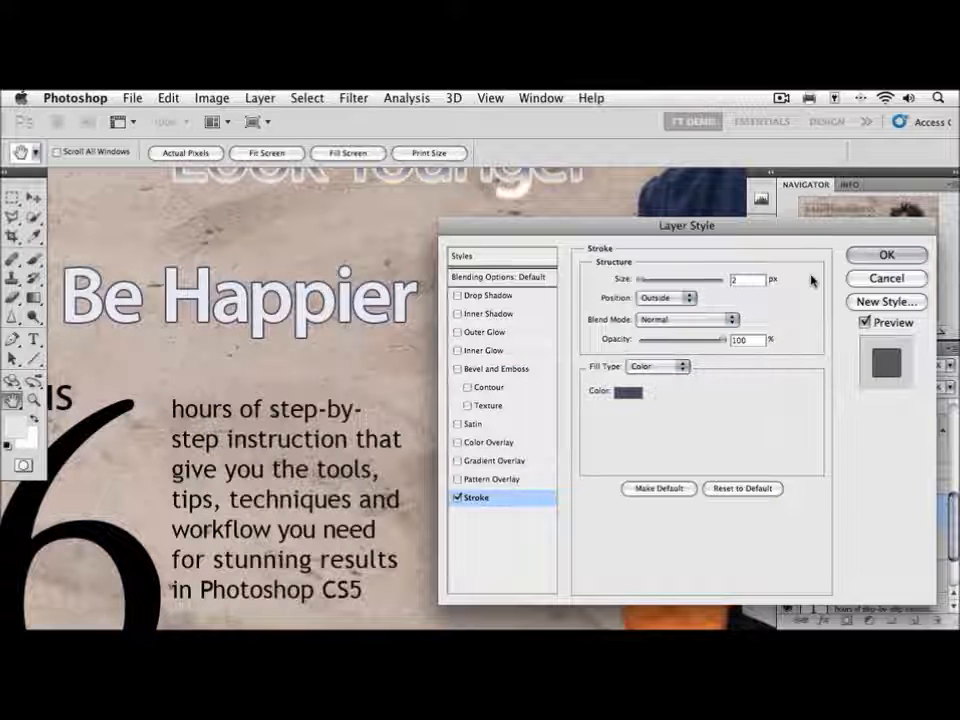
left_click(862, 255)
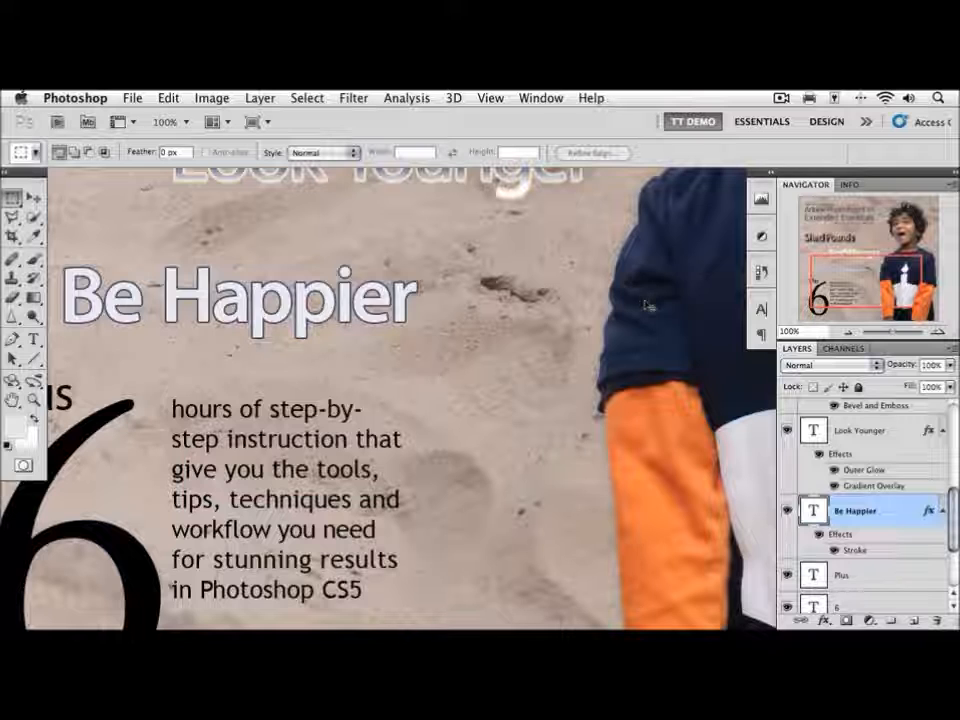
Step: Fit the whole poster in view and compare its original Open history state with the latest Stroke state
key("super+0")
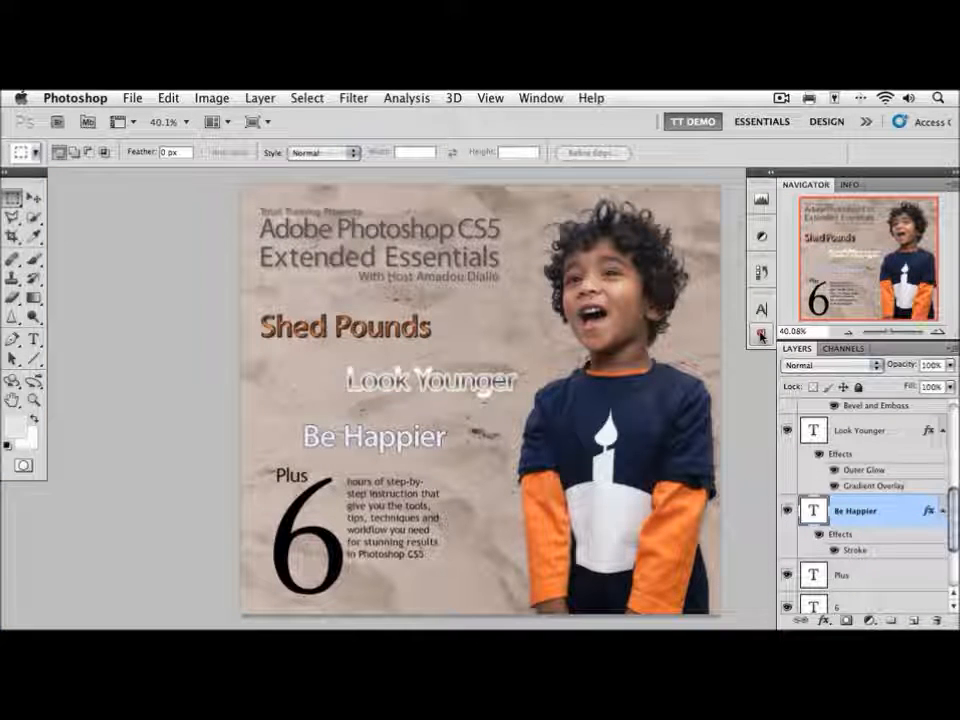
left_click_drag(709, 343, 563, 337)
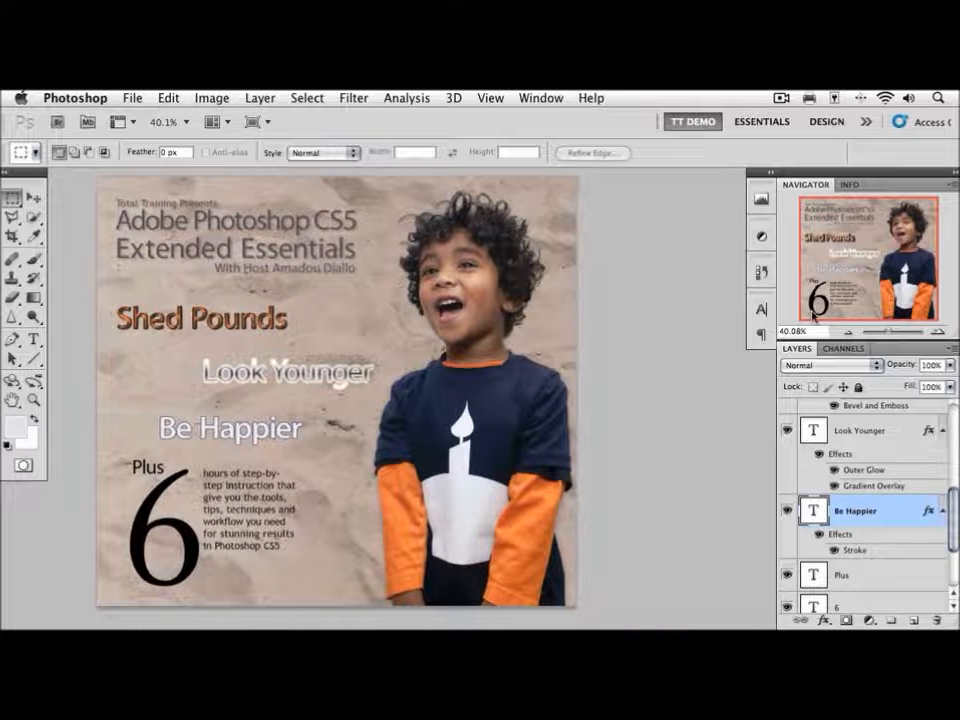
left_click(765, 283)
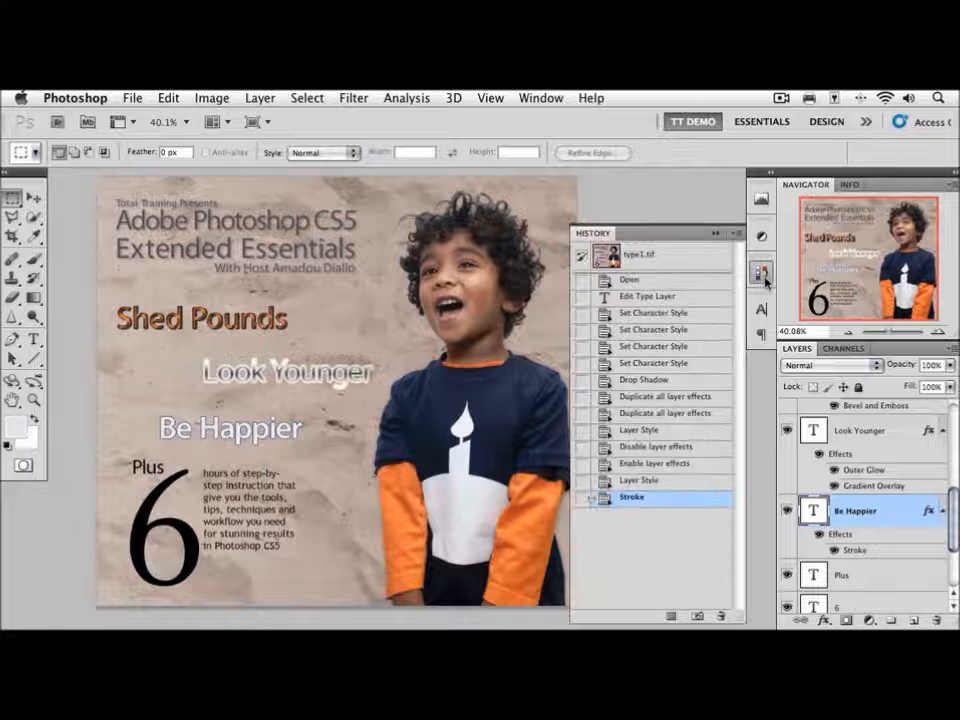
left_click(690, 280)
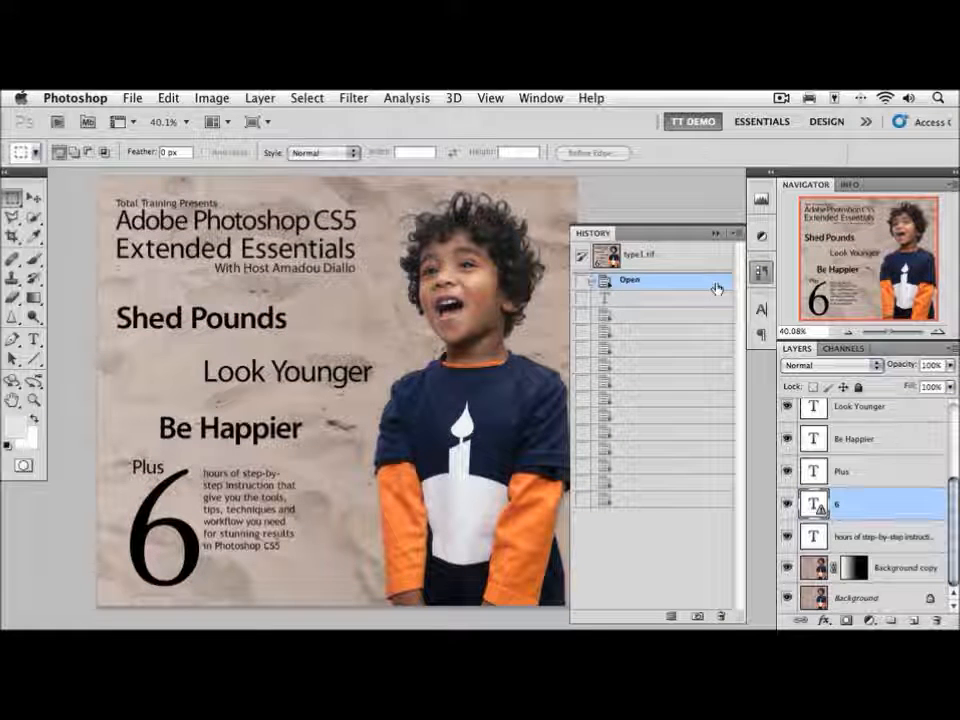
left_click(679, 507)
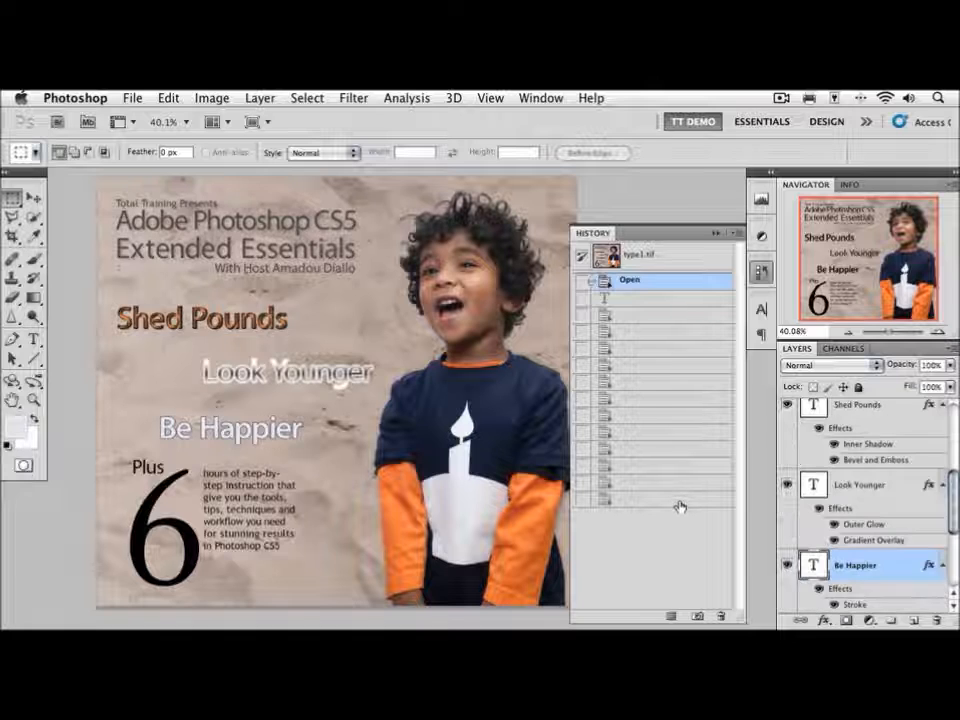